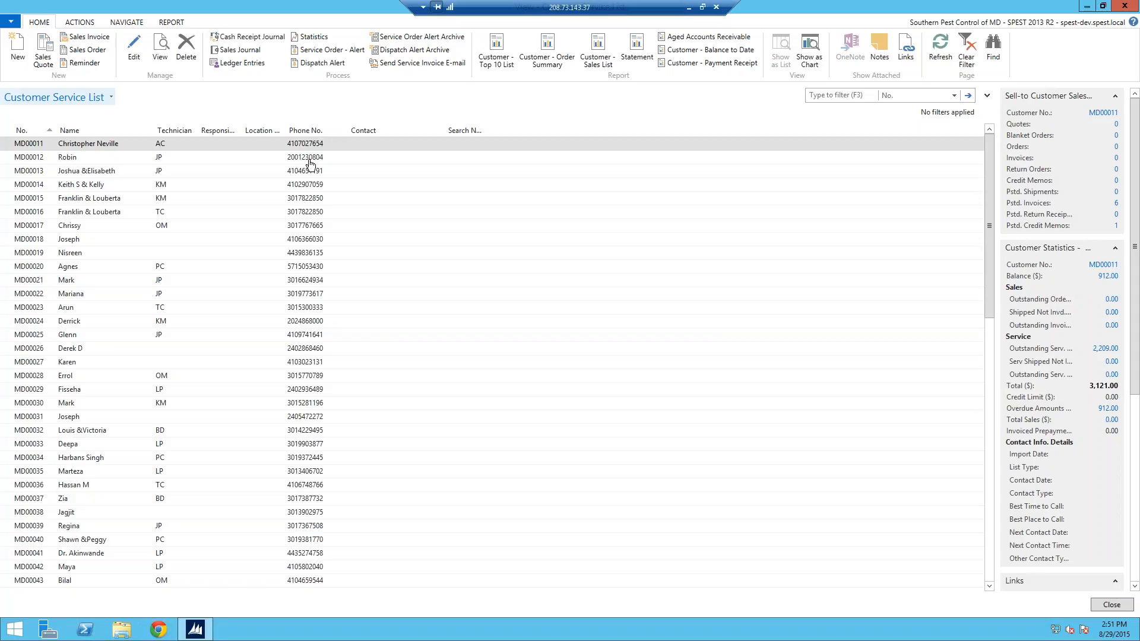
Step: Select the first customer row in the Customer Service List
{"action": "left_click", "coordinate": [7, 146]}
Step: Open the first customer's card, collapse its Payment section, and check the Account No. and Address fields
{"action": "double_click", "coordinate": [7, 147]}
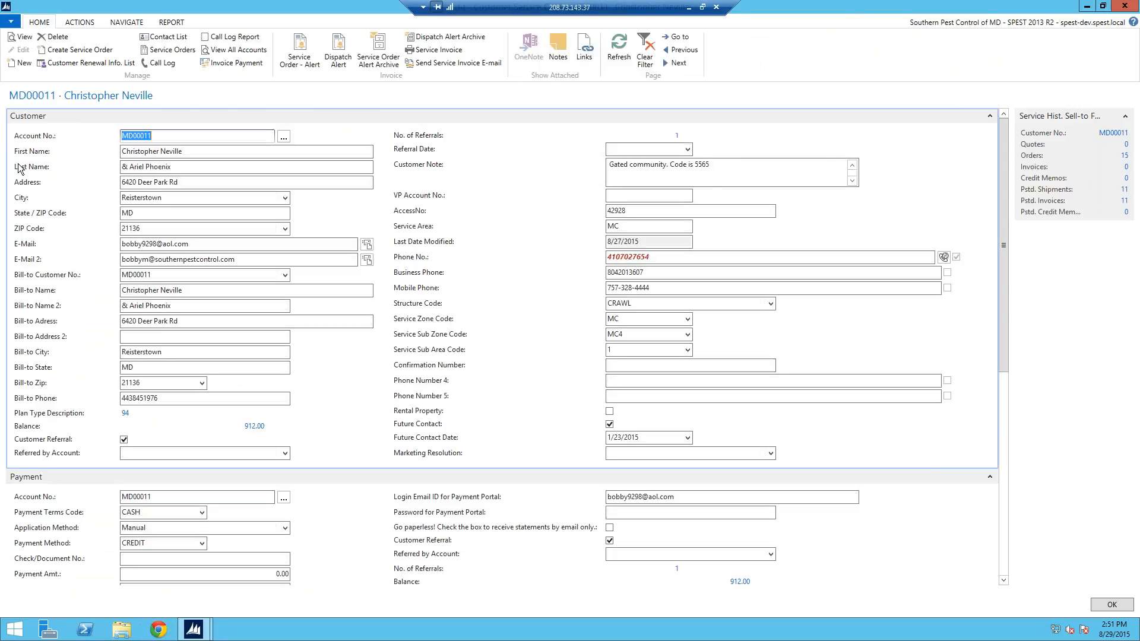
{"action": "left_click", "coordinate": [990, 478]}
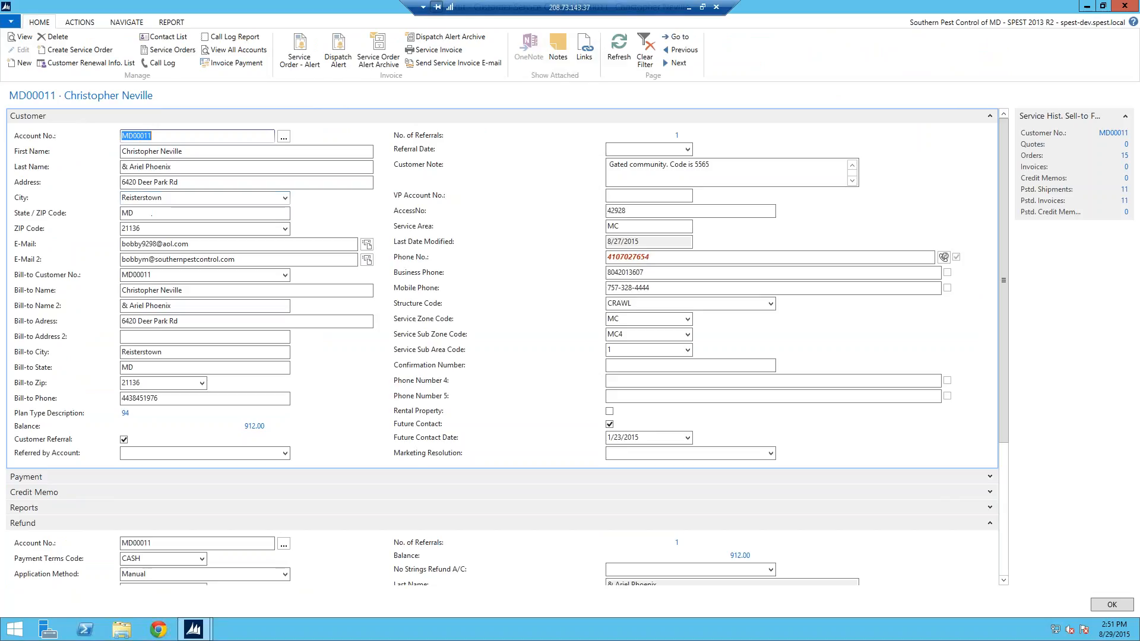
{"action": "left_click", "coordinate": [184, 137]}
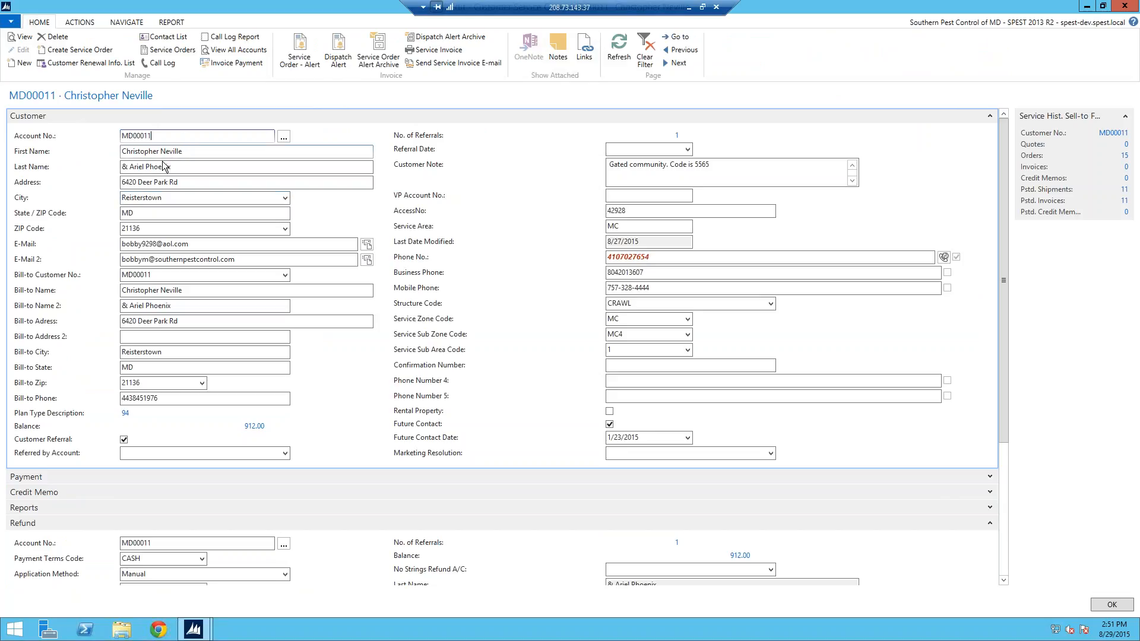
{"action": "left_click", "coordinate": [195, 186]}
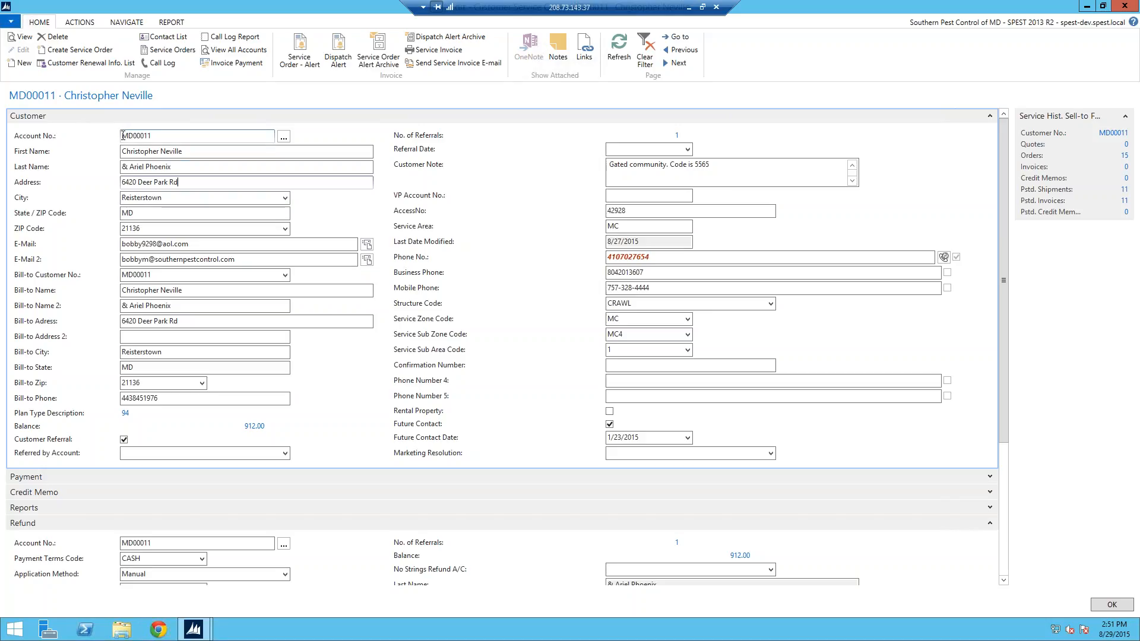
{"action": "left_click", "coordinate": [155, 137]}
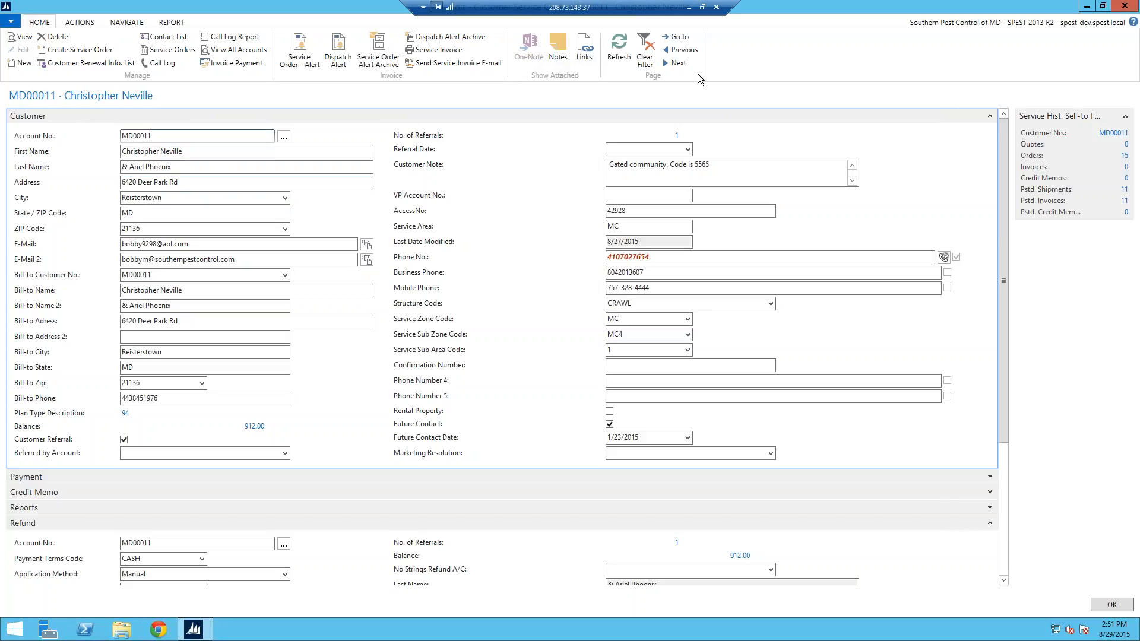
Step: Go to the customer whose account number matches 1413, then close the search dialog
{"action": "left_click", "coordinate": [682, 39]}
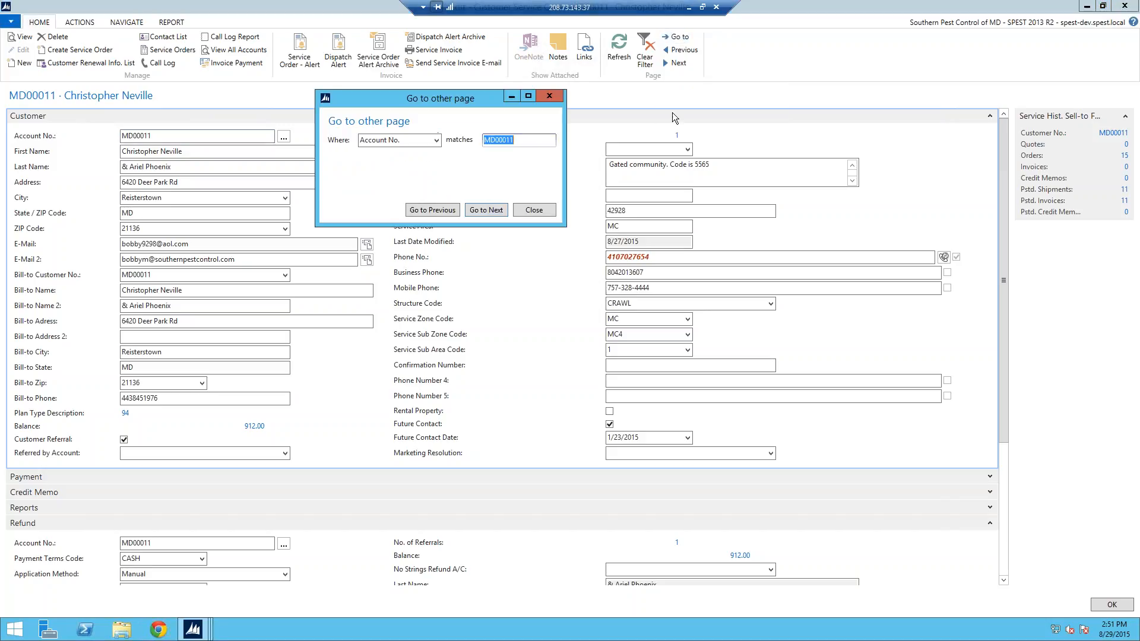
{"action": "type", "text": "md06231"}
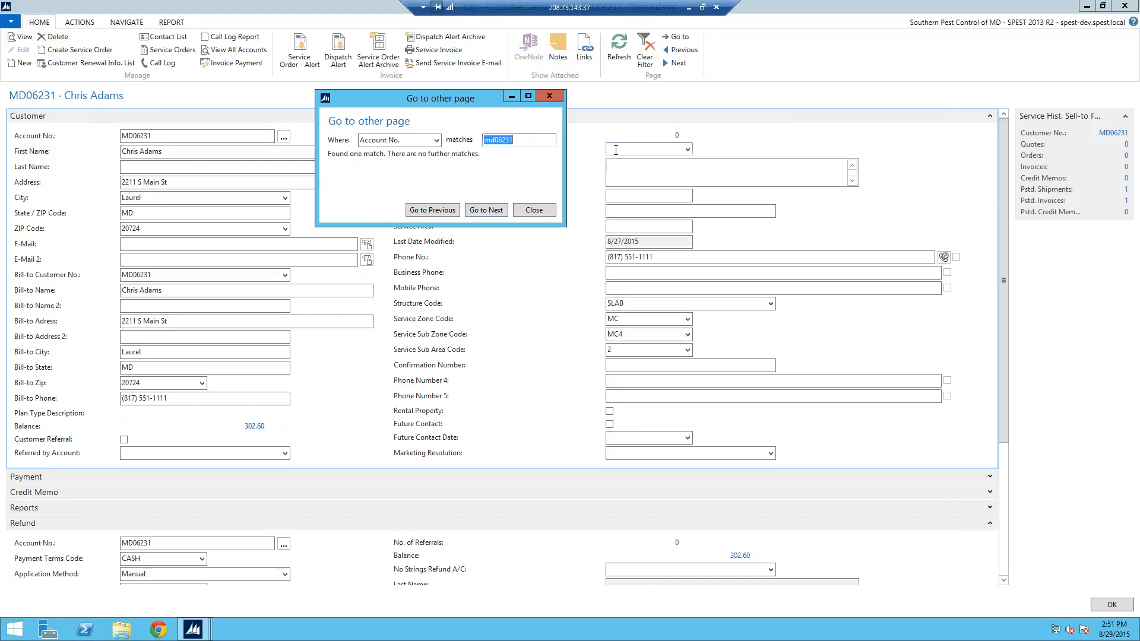
{"action": "type", "text": "md0"}
{"action": "type", "text": "6231"}
{"action": "type", "text": "1413"}
{"action": "left_click", "coordinate": [493, 212]}
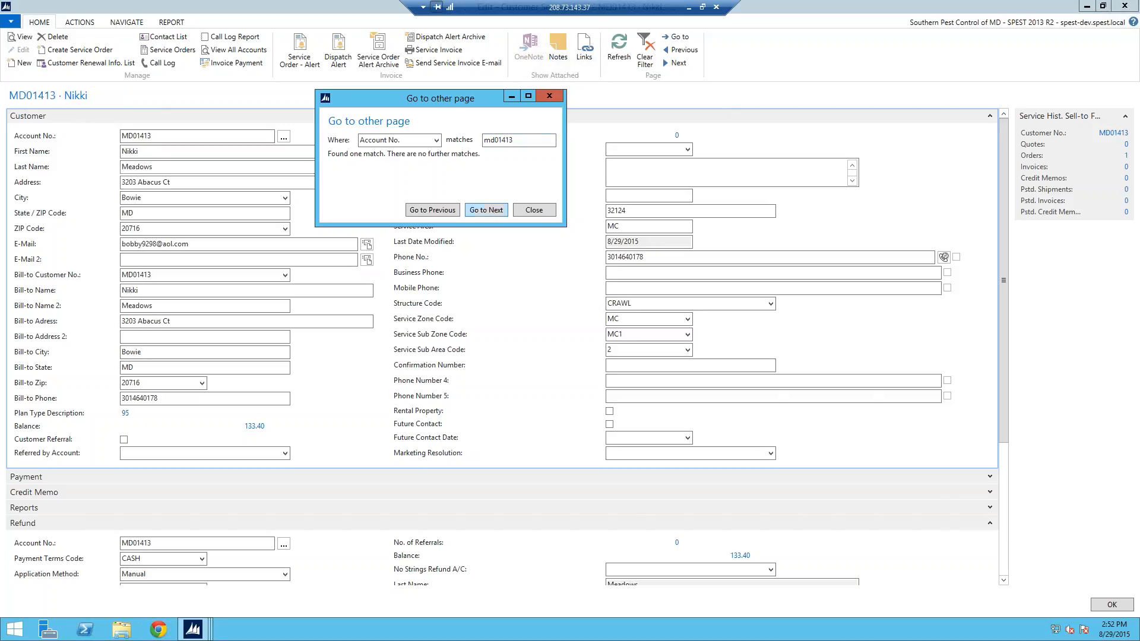
{"action": "left_click", "coordinate": [549, 95]}
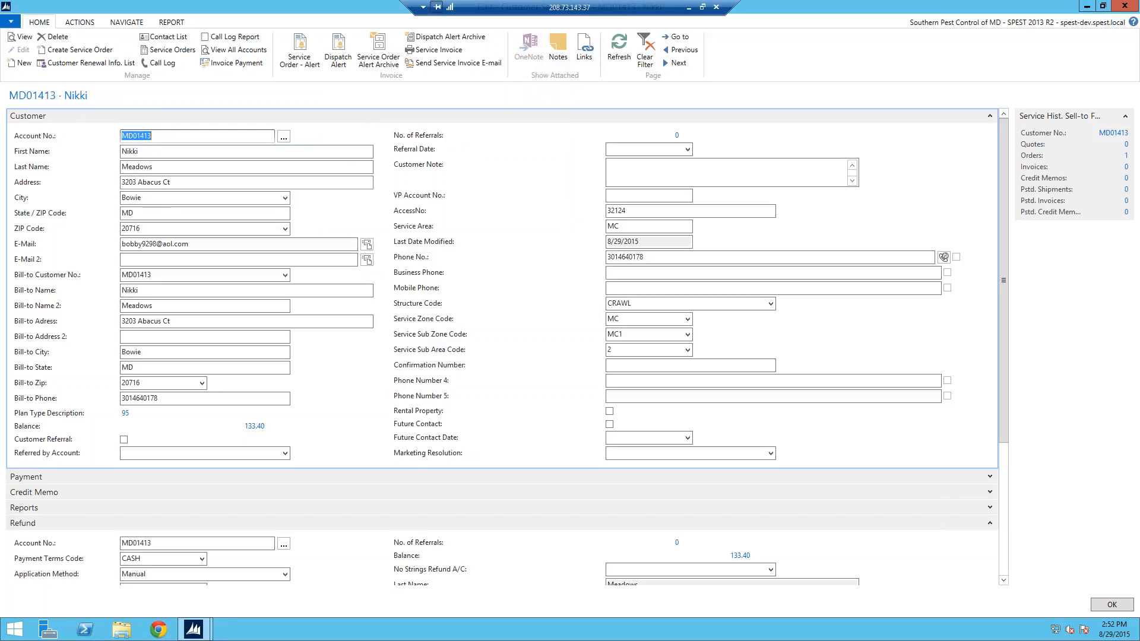
{"action": "left_click", "coordinate": [124, 182]}
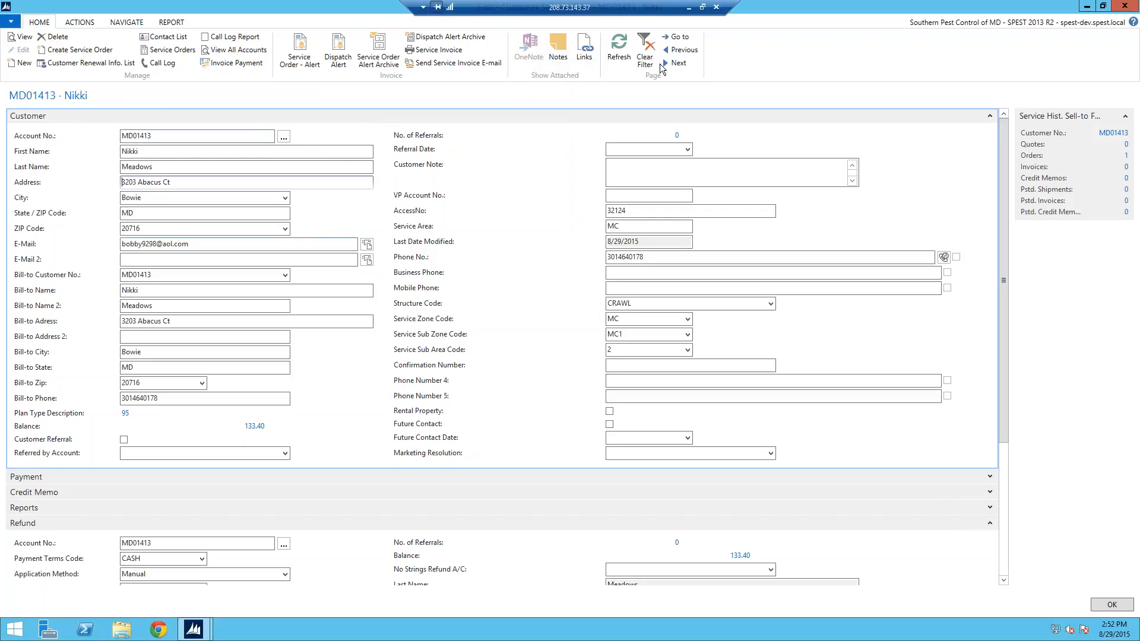
{"action": "left_click", "coordinate": [677, 38]}
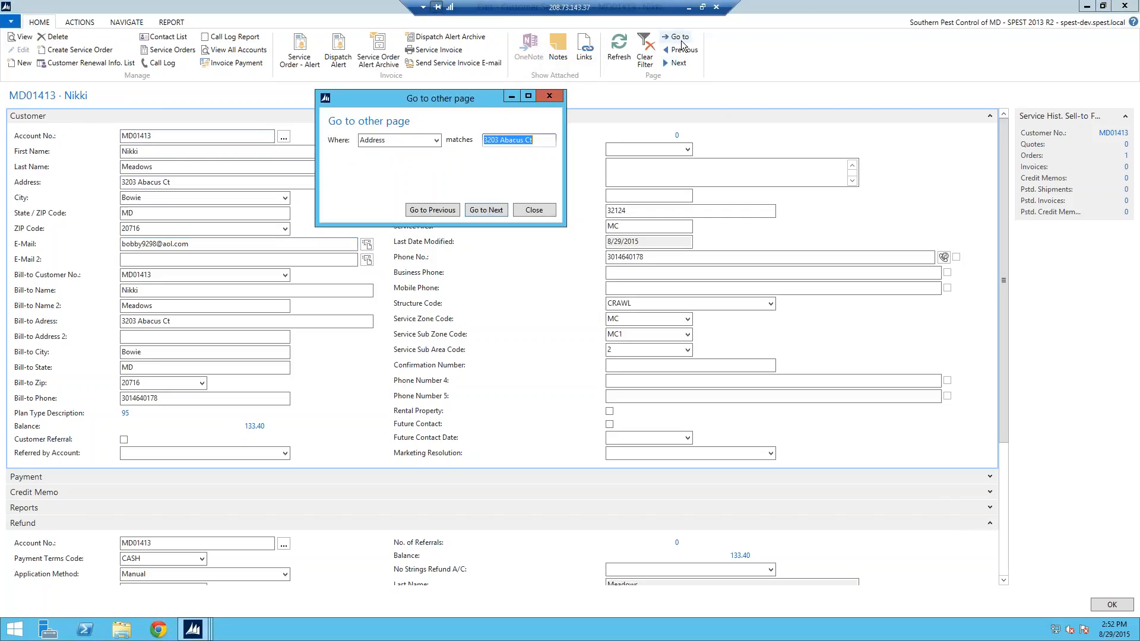
{"action": "key", "text": "Return"}
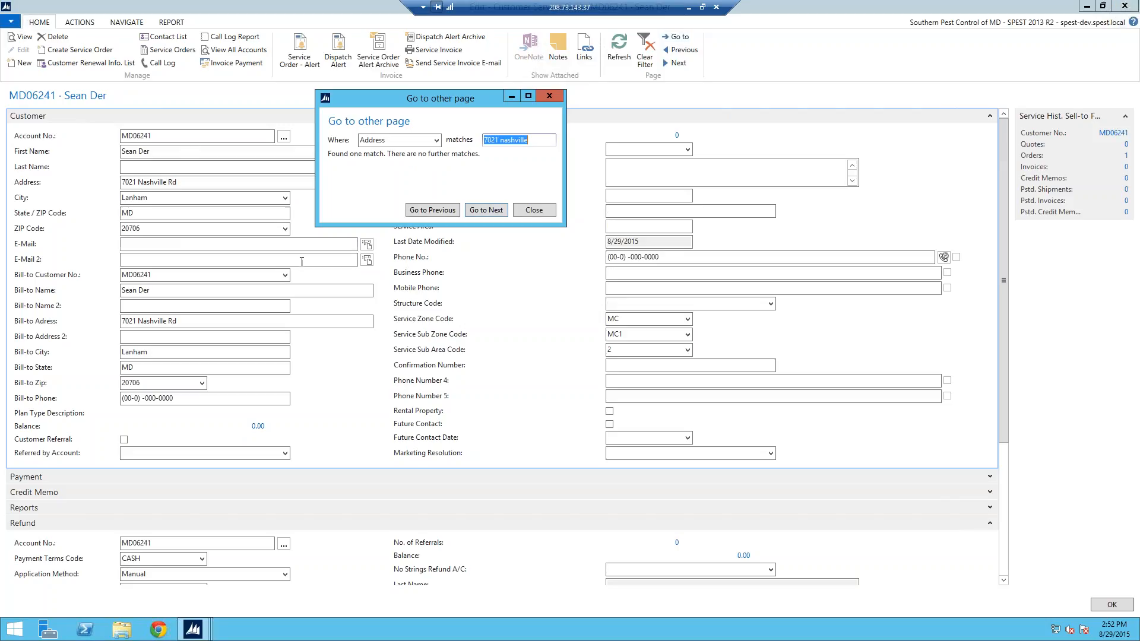
{"action": "left_click", "coordinate": [549, 96]}
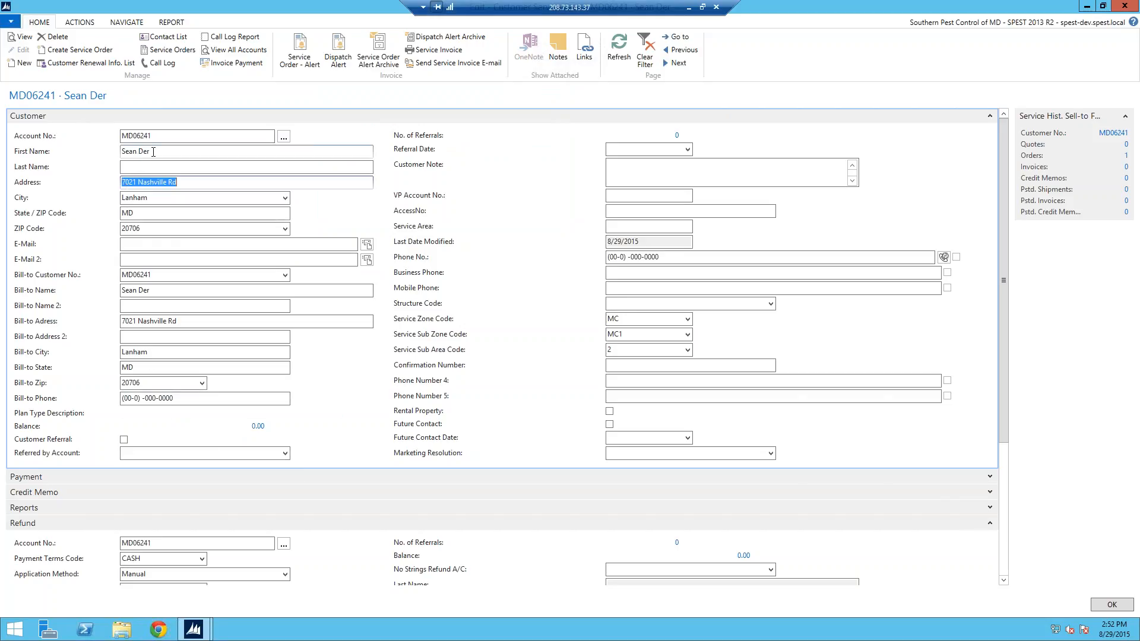
Step: Try a First Name search for 'bra', clear it, and close the dialog
{"action": "left_click", "coordinate": [163, 153]}
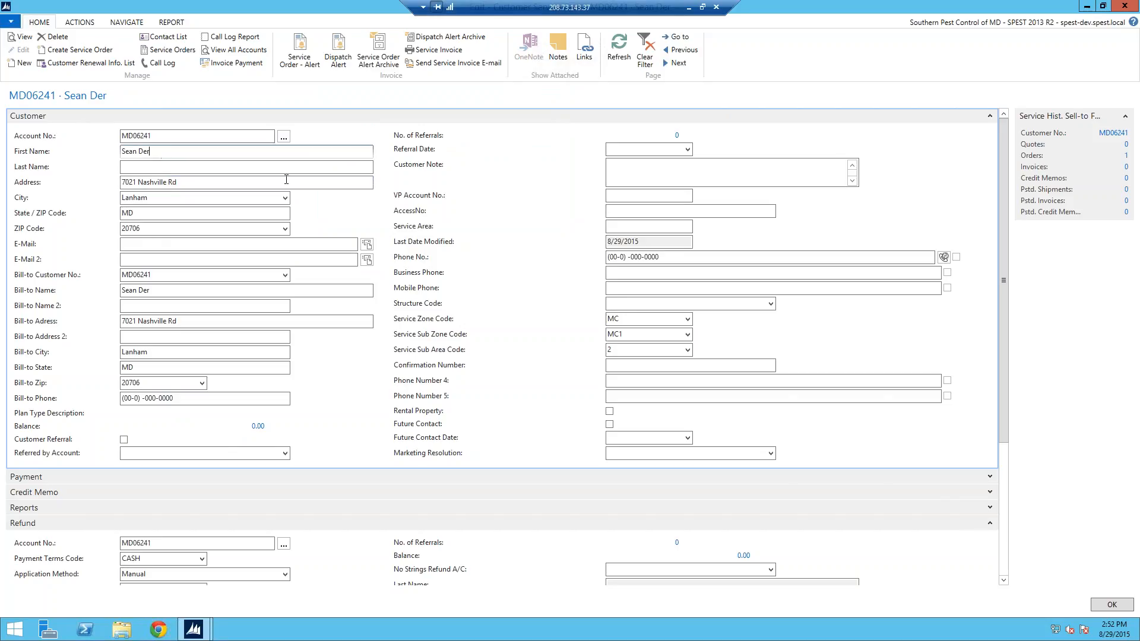
{"action": "left_click", "coordinate": [689, 38]}
{"action": "type", "text": "brad"}
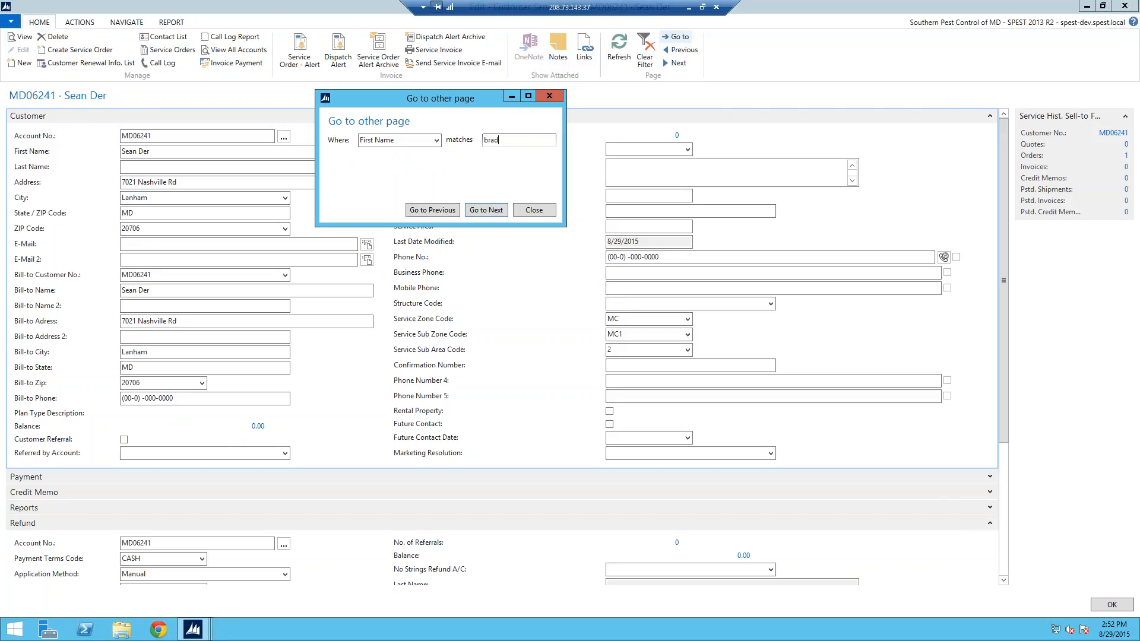
{"action": "type", "text": "a"}
{"action": "key", "text": "BackSpace"}
{"action": "key", "text": "BackSpace"}
{"action": "key", "text": "BackSpace"}
{"action": "left_click", "coordinate": [549, 98]}
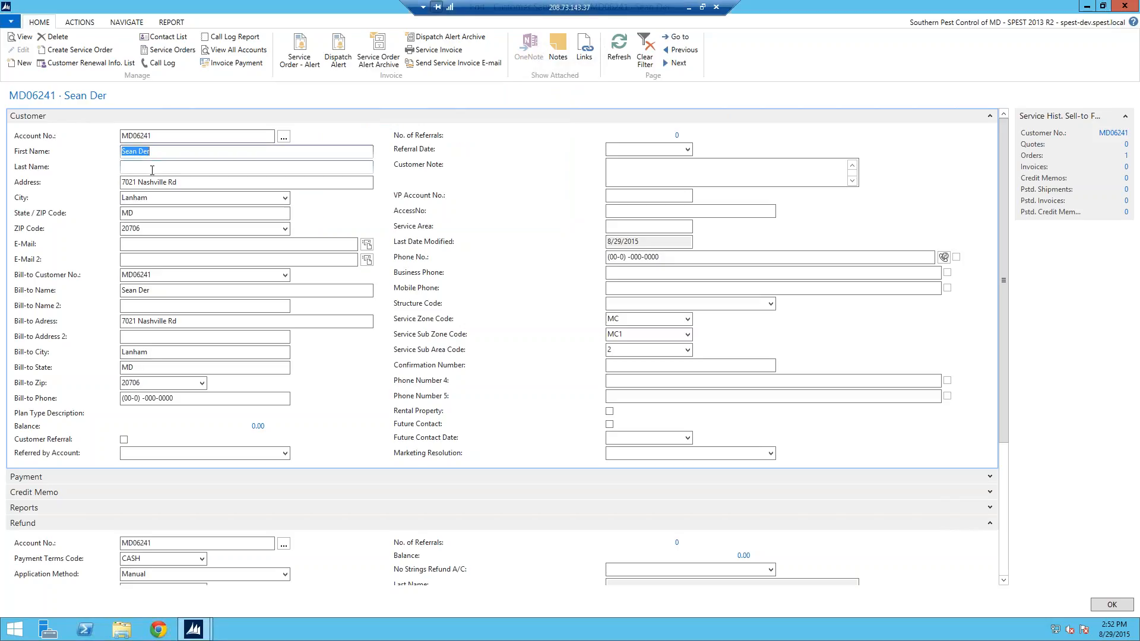
Step: Search customers by last name 'beady', cycle through all matches, and close the search
{"action": "left_click", "coordinate": [684, 38]}
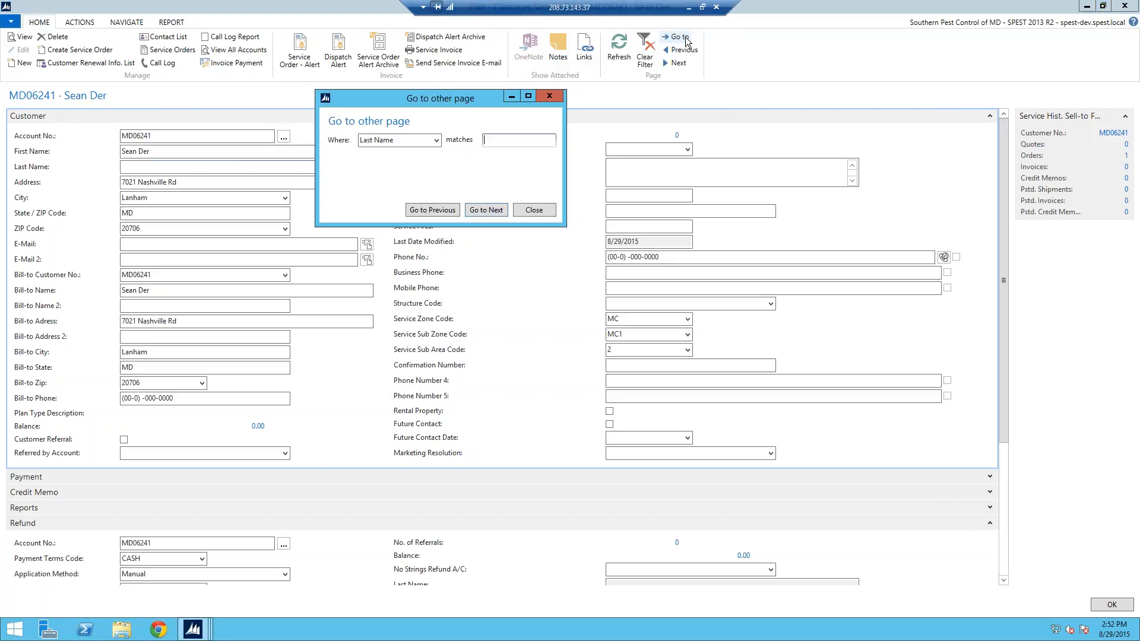
{"action": "type", "text": "be"}
{"action": "type", "text": "ady"}
{"action": "key", "text": "Return"}
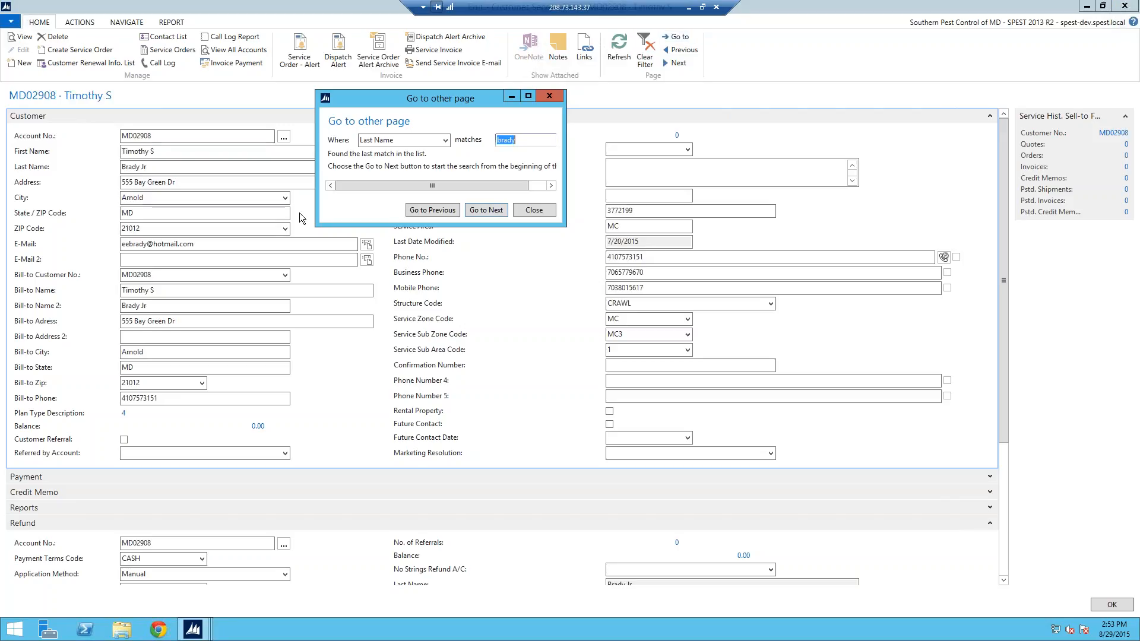
{"action": "left_click", "coordinate": [470, 212]}
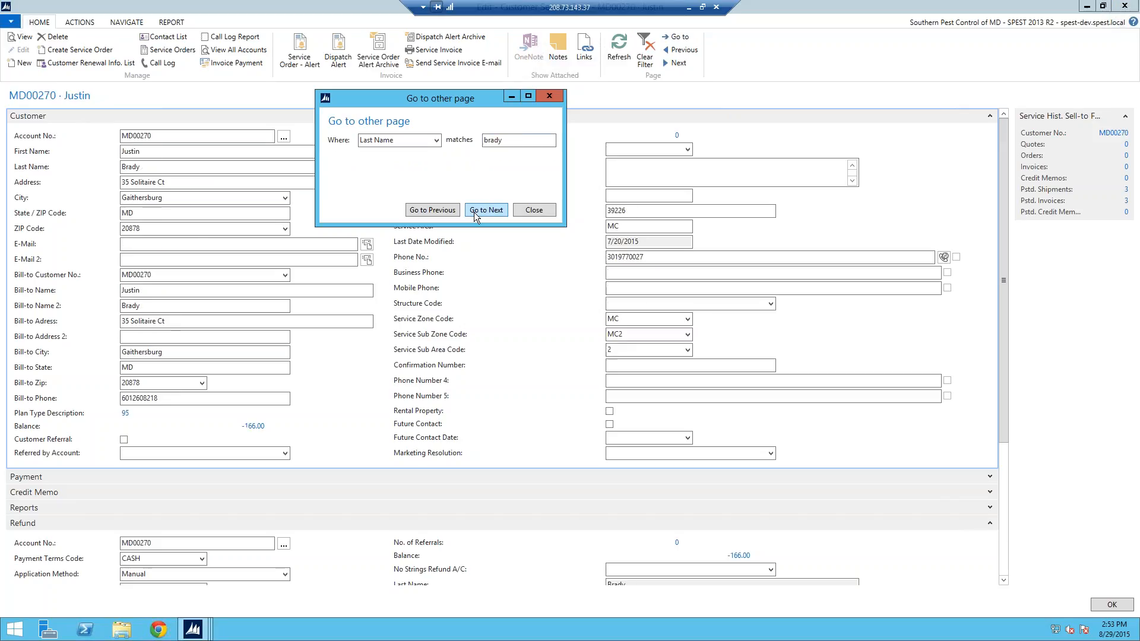
{"action": "left_click", "coordinate": [478, 212]}
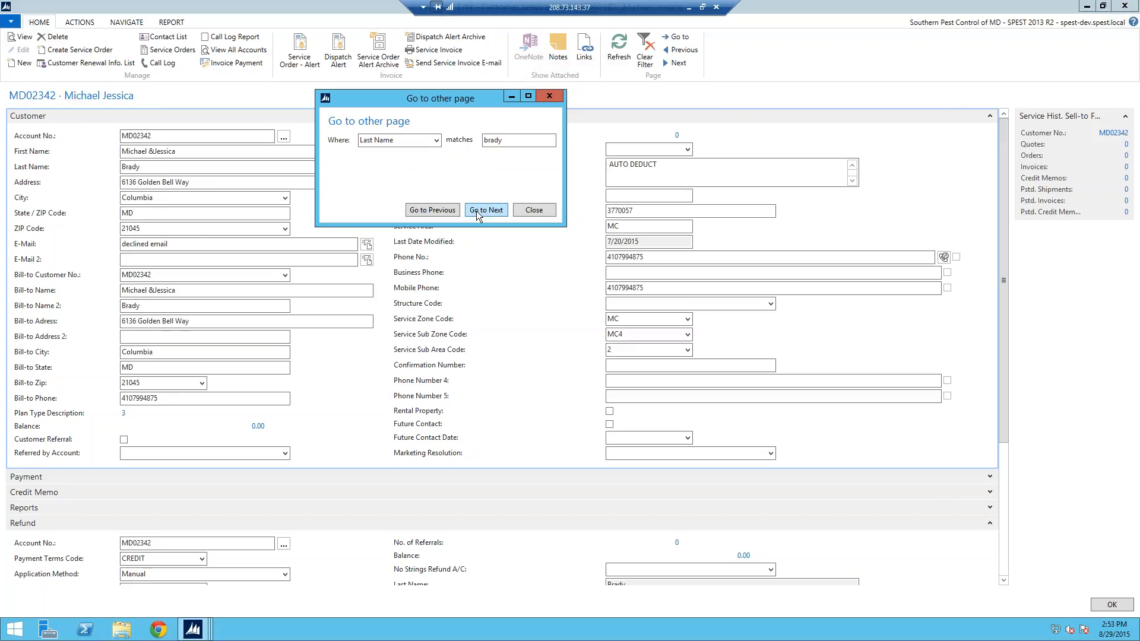
{"action": "left_click", "coordinate": [477, 210]}
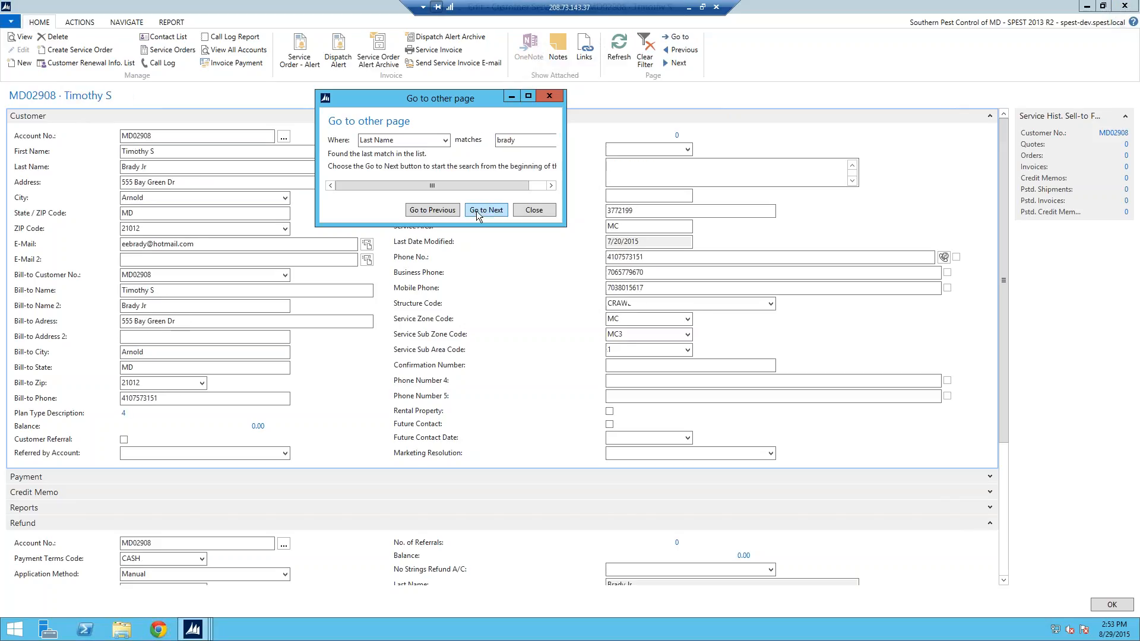
{"action": "left_click", "coordinate": [477, 211]}
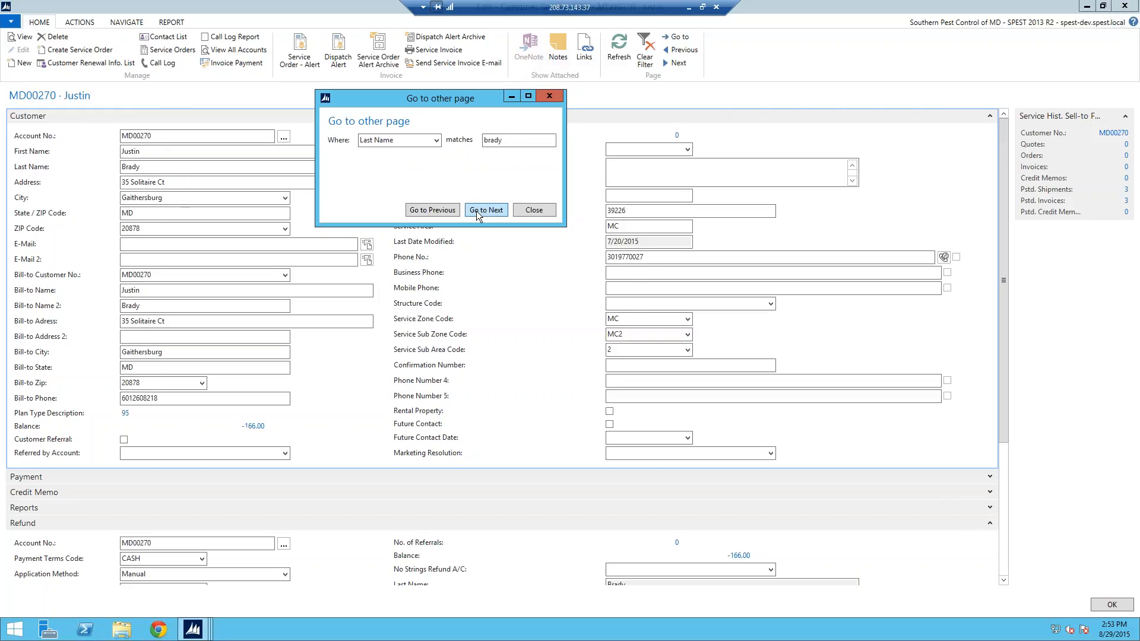
{"action": "left_click", "coordinate": [476, 211]}
{"action": "left_click", "coordinate": [476, 211]}
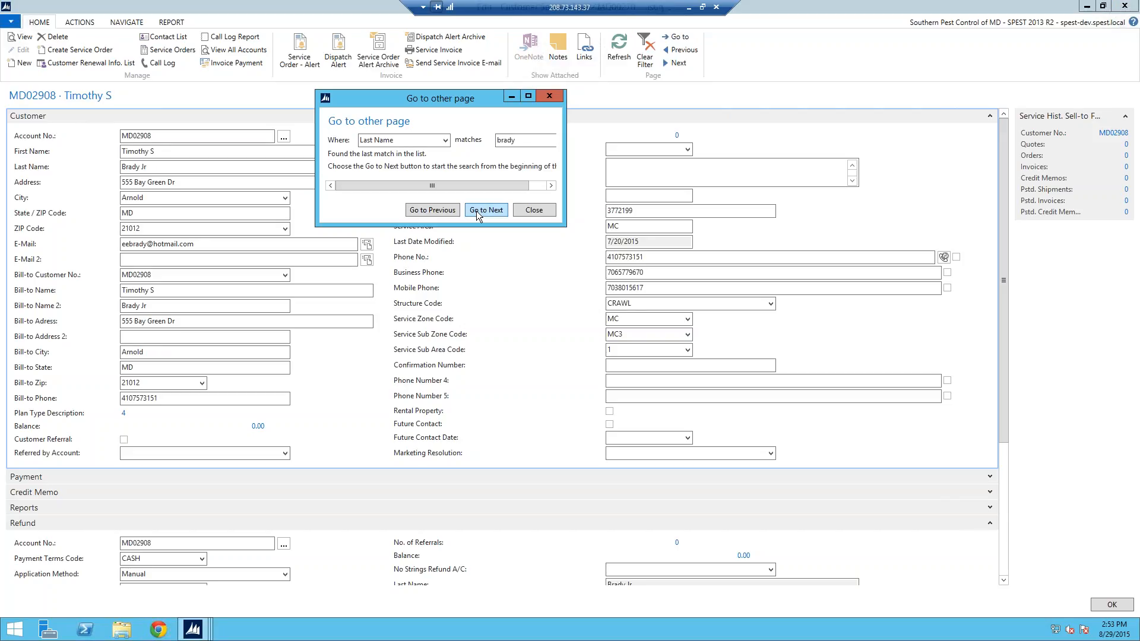
{"action": "left_click", "coordinate": [476, 212]}
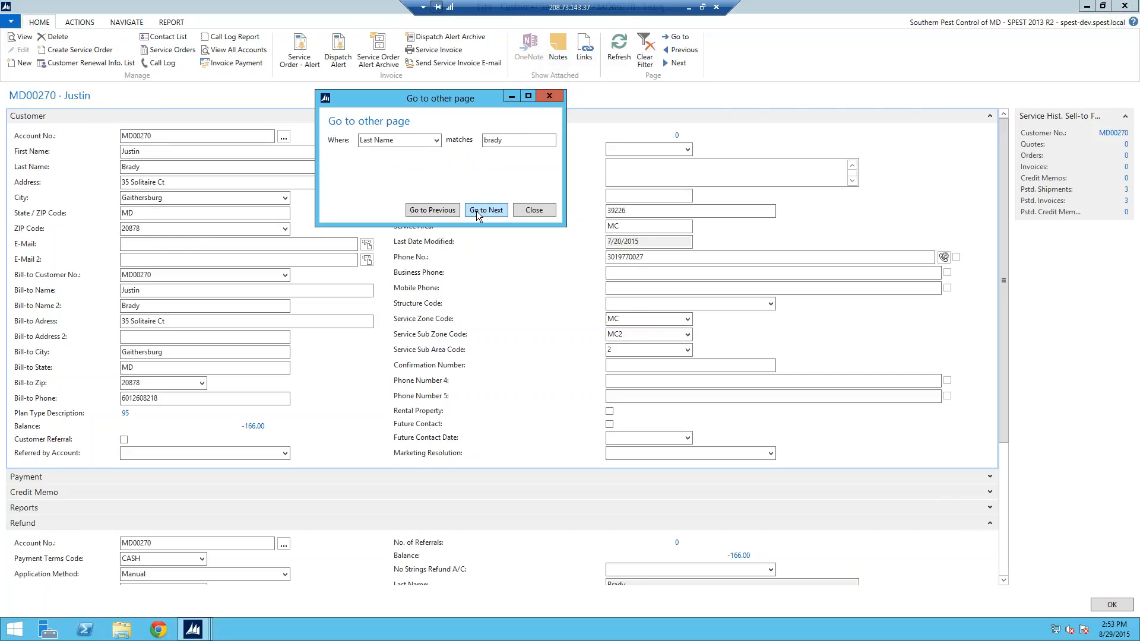
{"action": "left_click", "coordinate": [538, 100]}
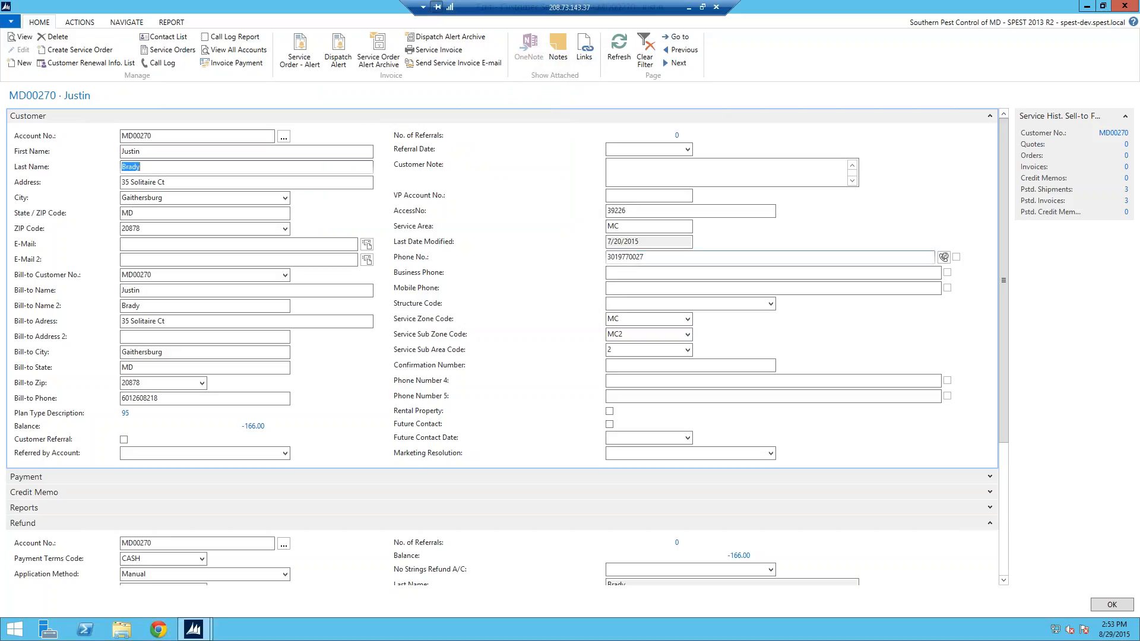
{"action": "left_click", "coordinate": [613, 259]}
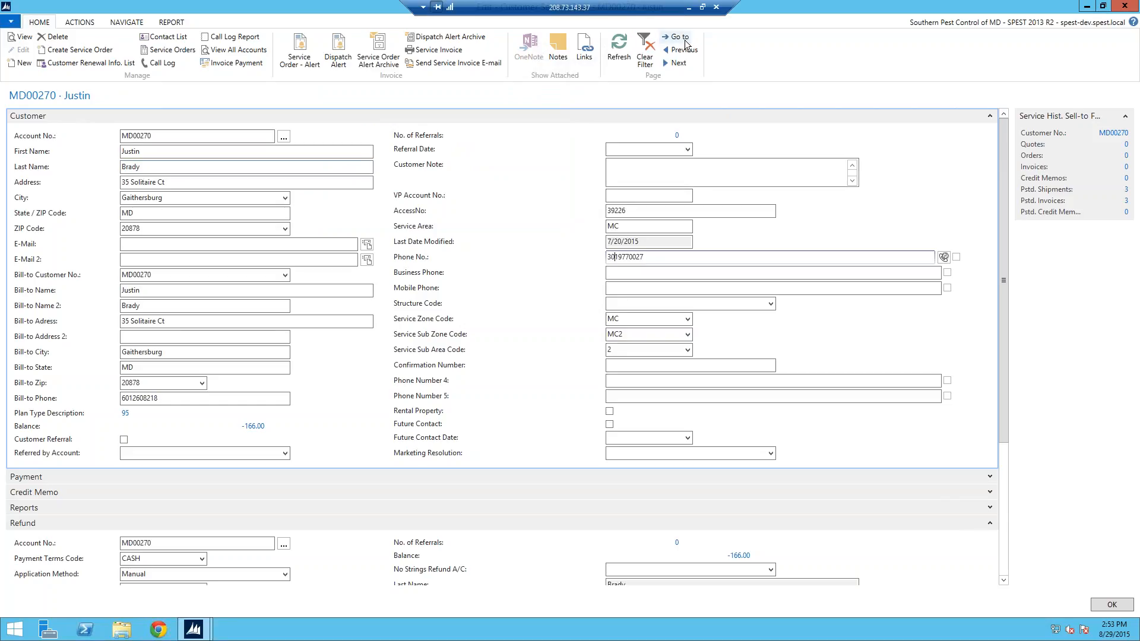
{"action": "left_click", "coordinate": [677, 37]}
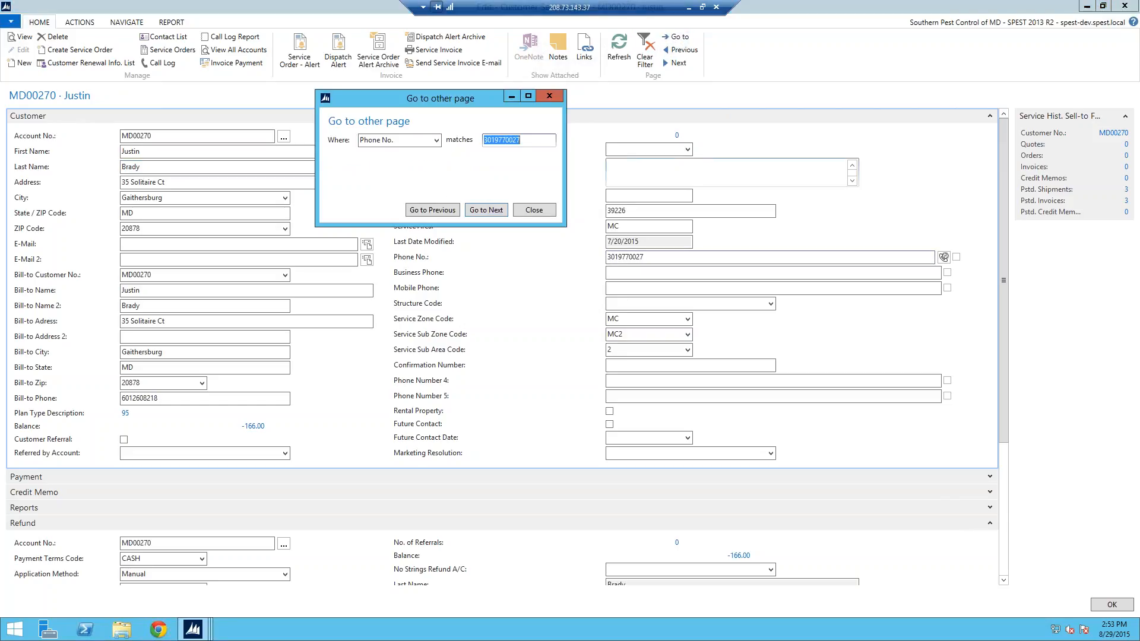
{"action": "type", "text": "4105559999"}
{"action": "key", "text": "Return"}
{"action": "left_click", "coordinate": [550, 96]}
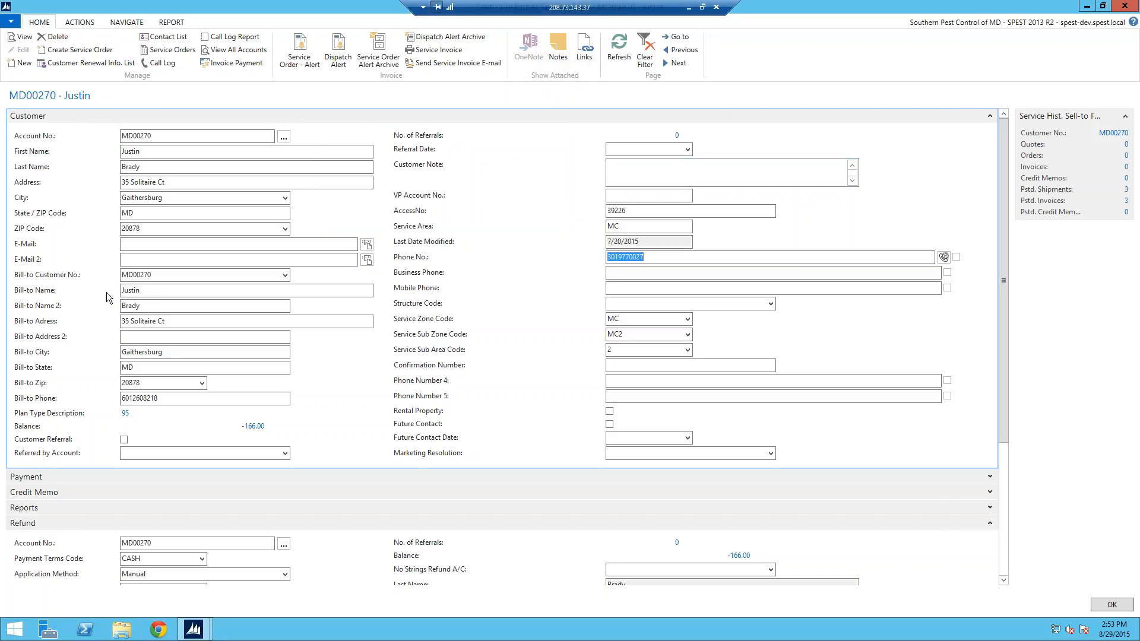
{"action": "left_click", "coordinate": [147, 243]}
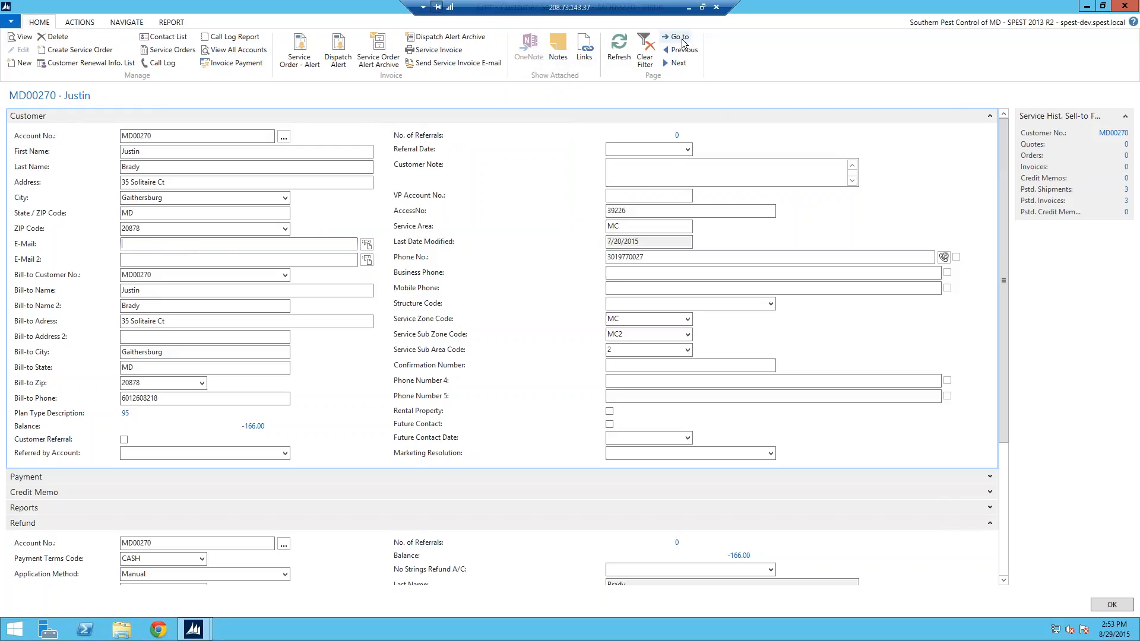
Step: Search customers by the customer's e-mail address and step through the matching records
{"action": "left_click", "coordinate": [679, 37]}
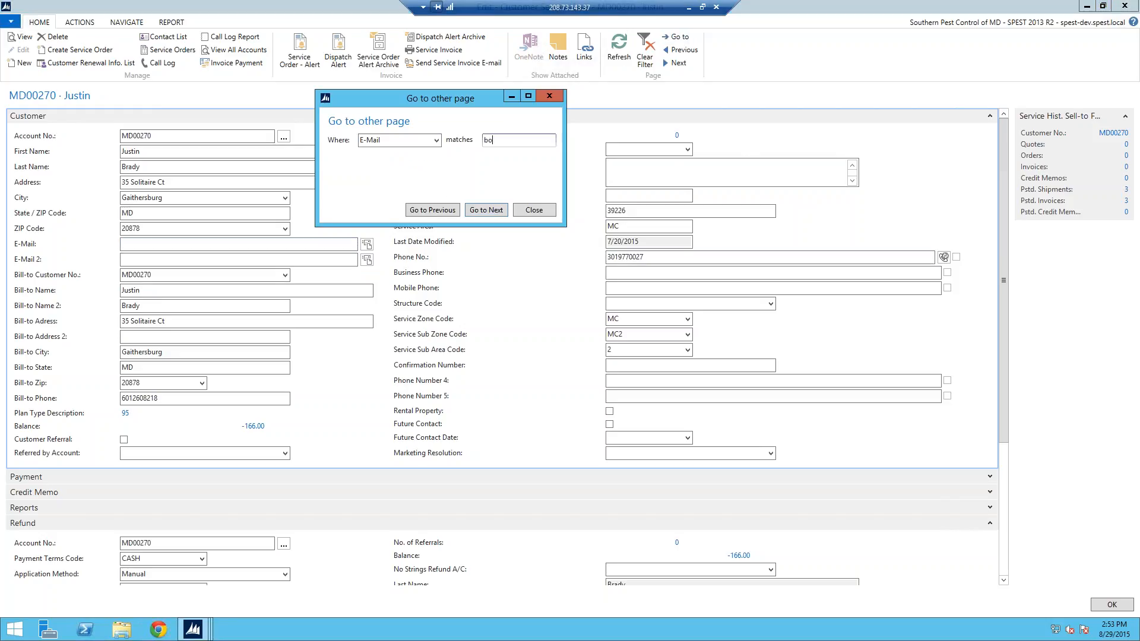
{"action": "left_click", "coordinate": [493, 212]}
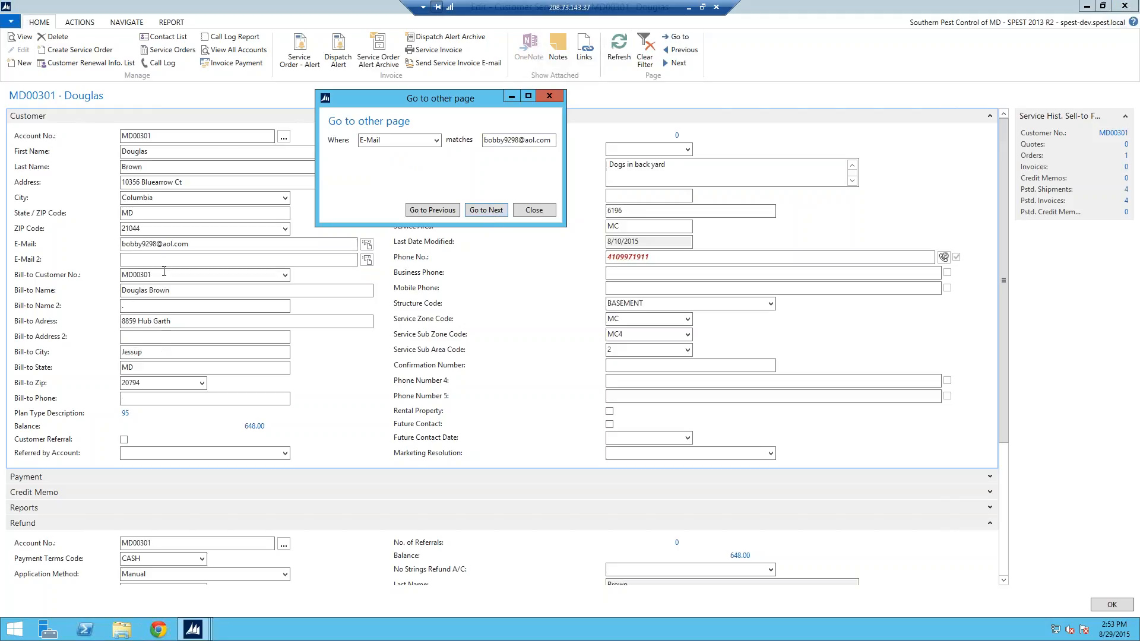
{"action": "left_click", "coordinate": [479, 209]}
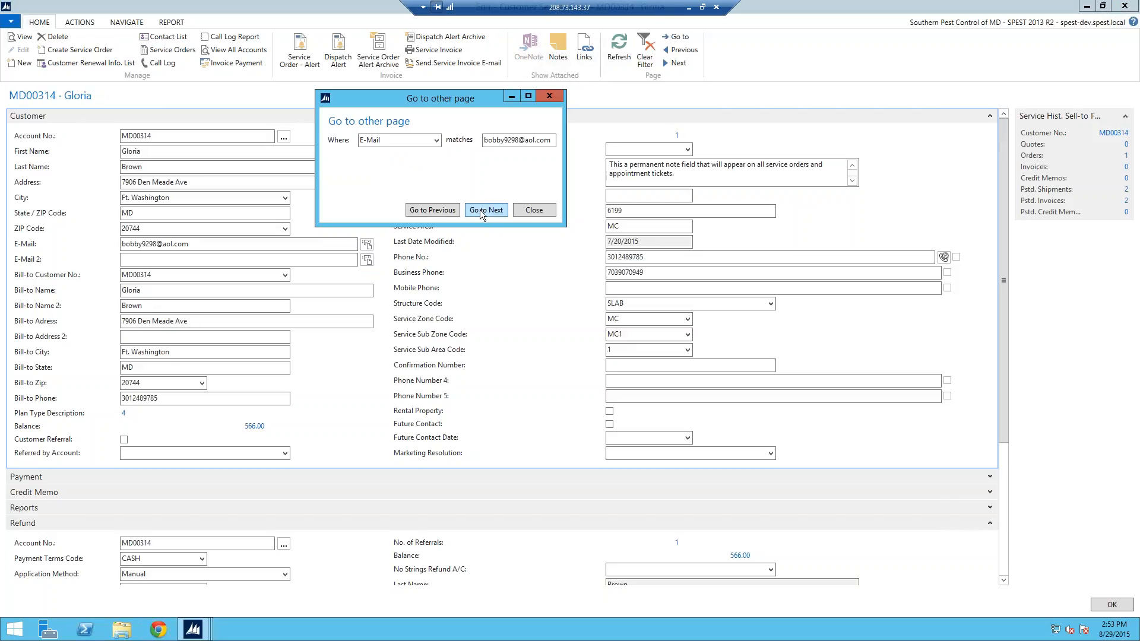
{"action": "left_click", "coordinate": [480, 209]}
{"action": "left_click", "coordinate": [480, 209]}
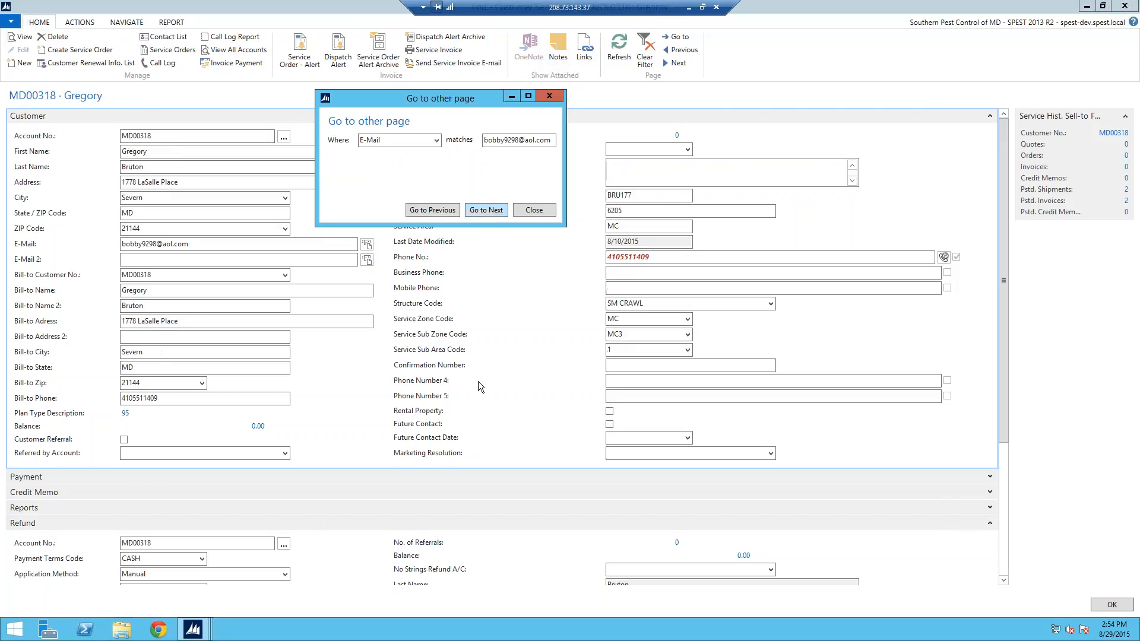
{"action": "key", "text": "Escape"}
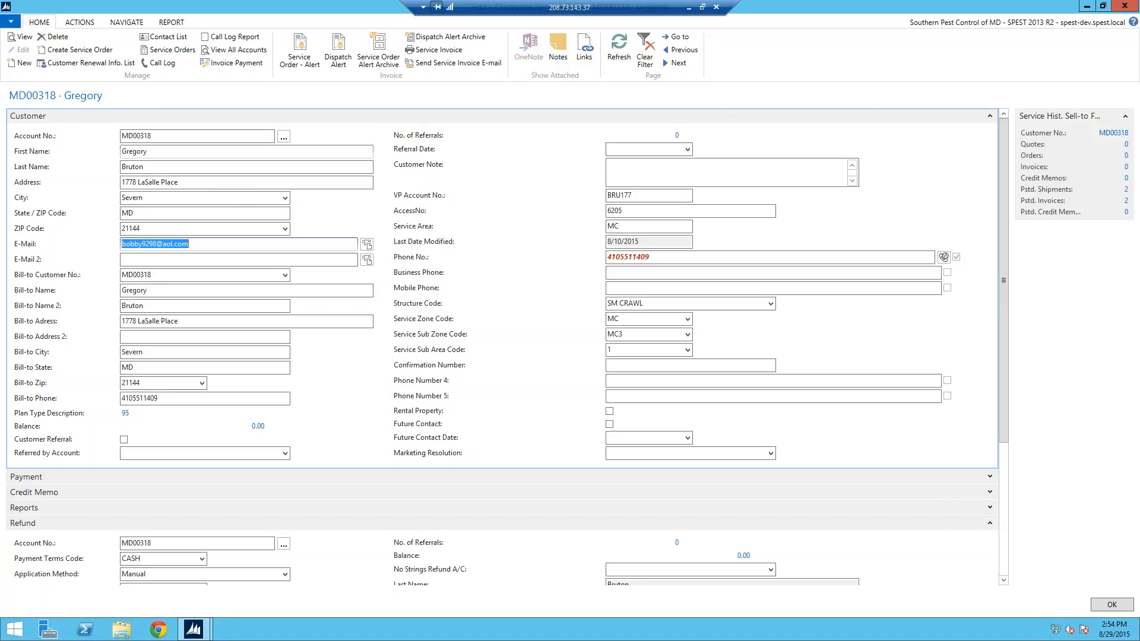
Step: Review the customer's name, street, city, state and ZIP fields, then start an e-mail to them
{"action": "left_click", "coordinate": [162, 152]}
{"action": "left_click", "coordinate": [161, 166]}
{"action": "left_click", "coordinate": [179, 183]}
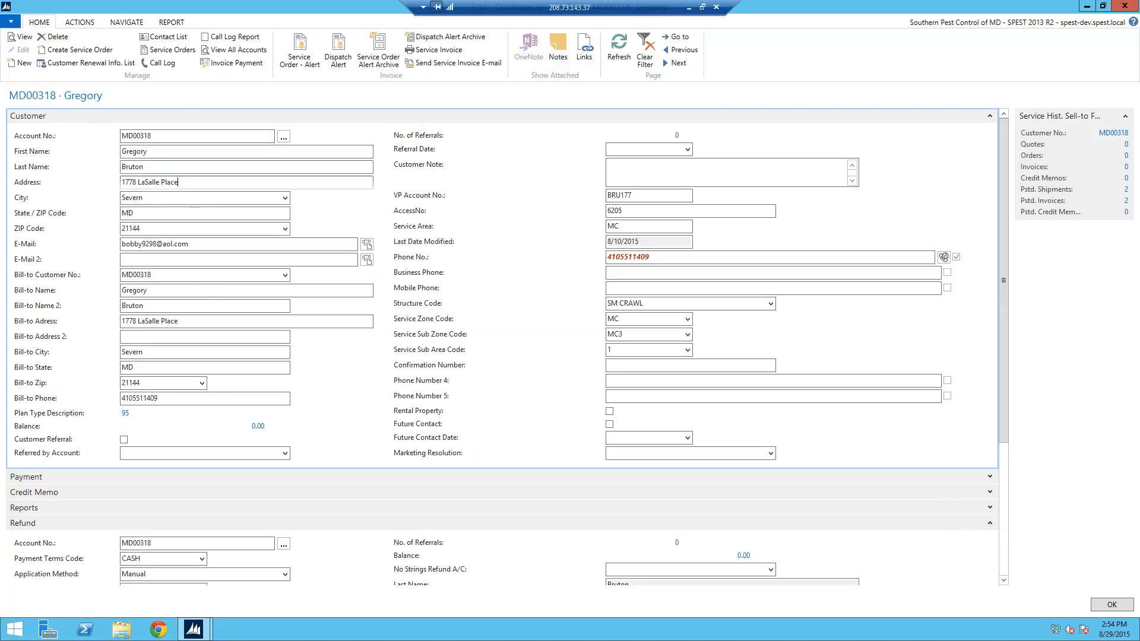
{"action": "left_click", "coordinate": [148, 198]}
{"action": "left_click", "coordinate": [143, 213]}
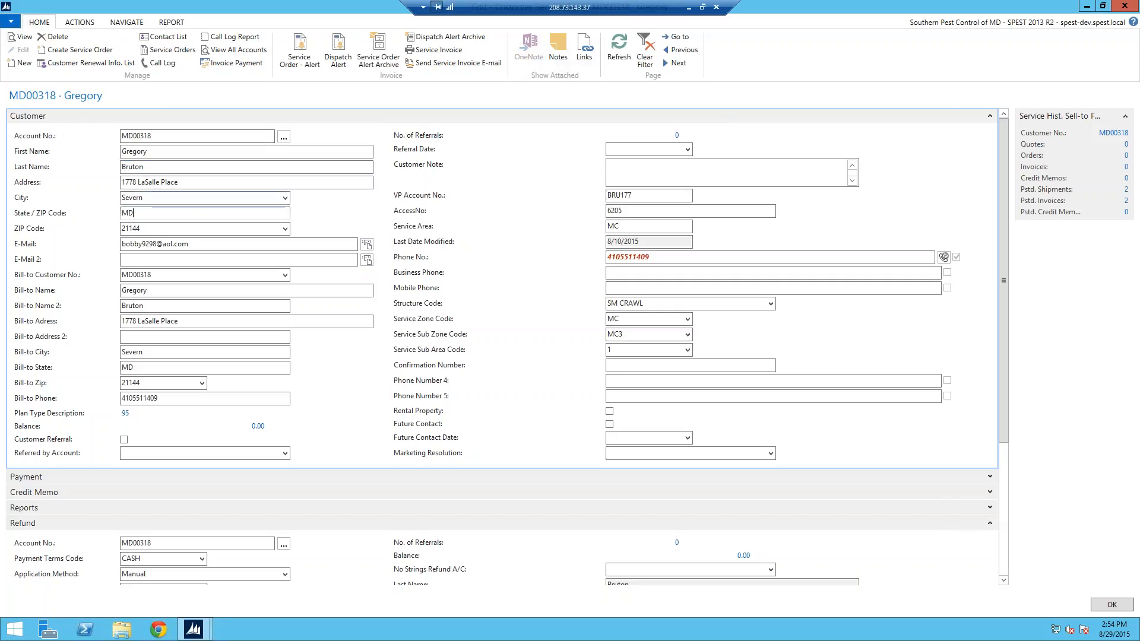
{"action": "left_click", "coordinate": [153, 229]}
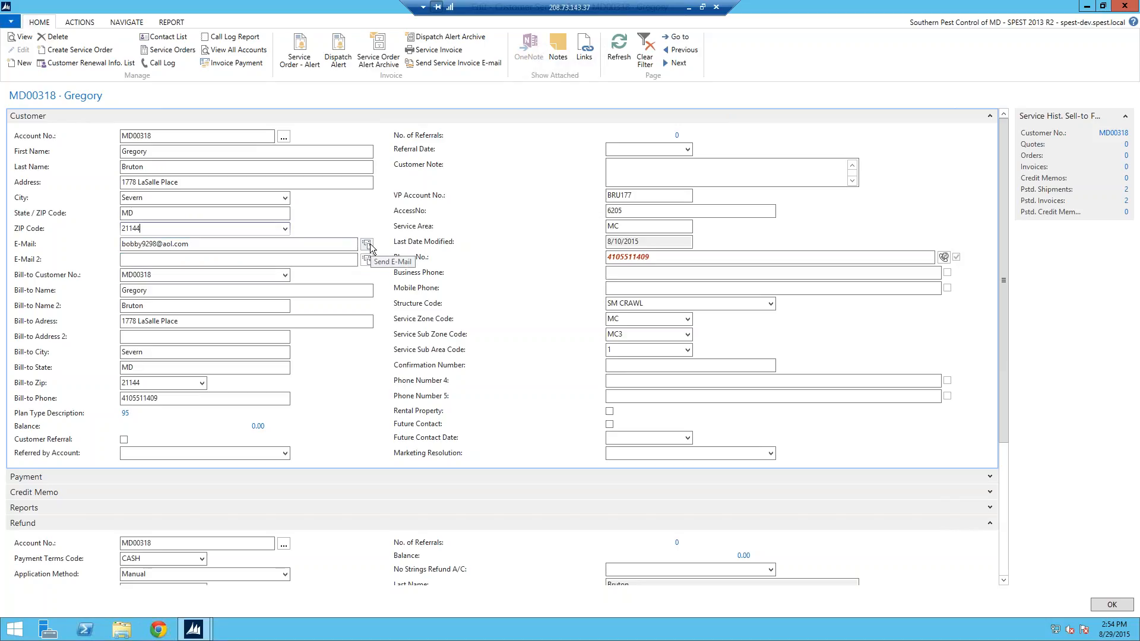
{"action": "key", "text": "Tab"}
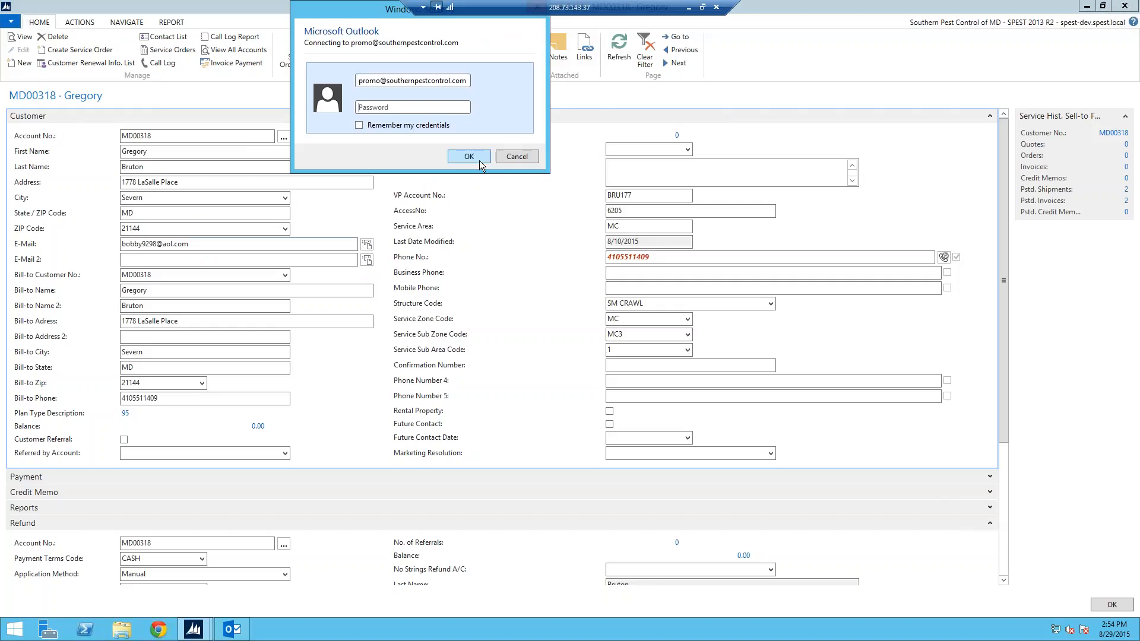
{"action": "left_click", "coordinate": [478, 160]}
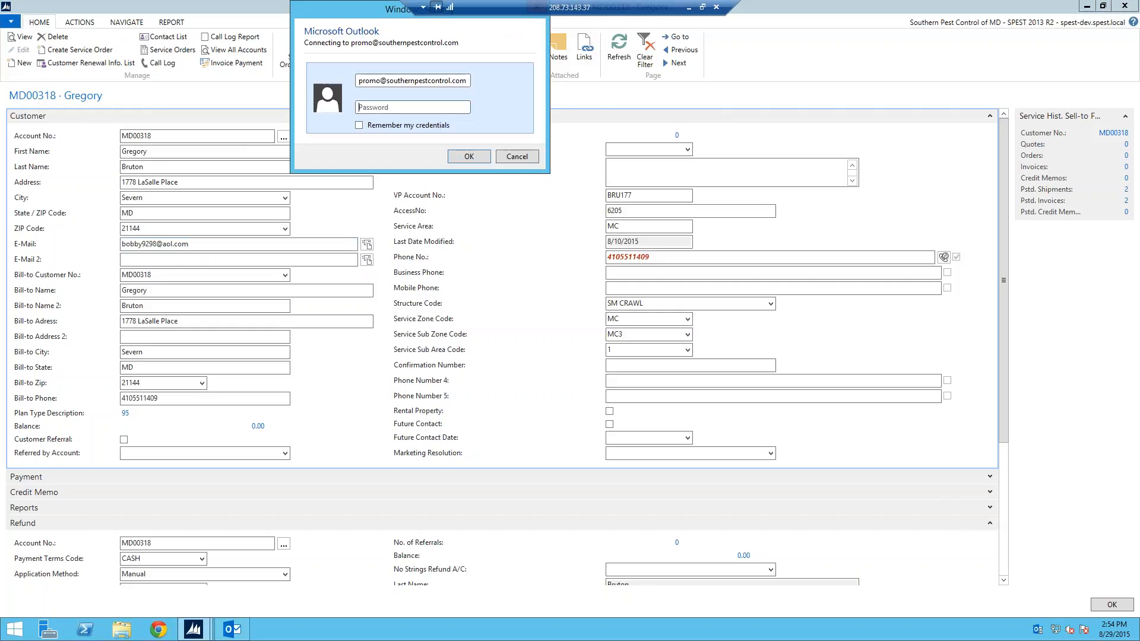
{"action": "left_click", "coordinate": [518, 155]}
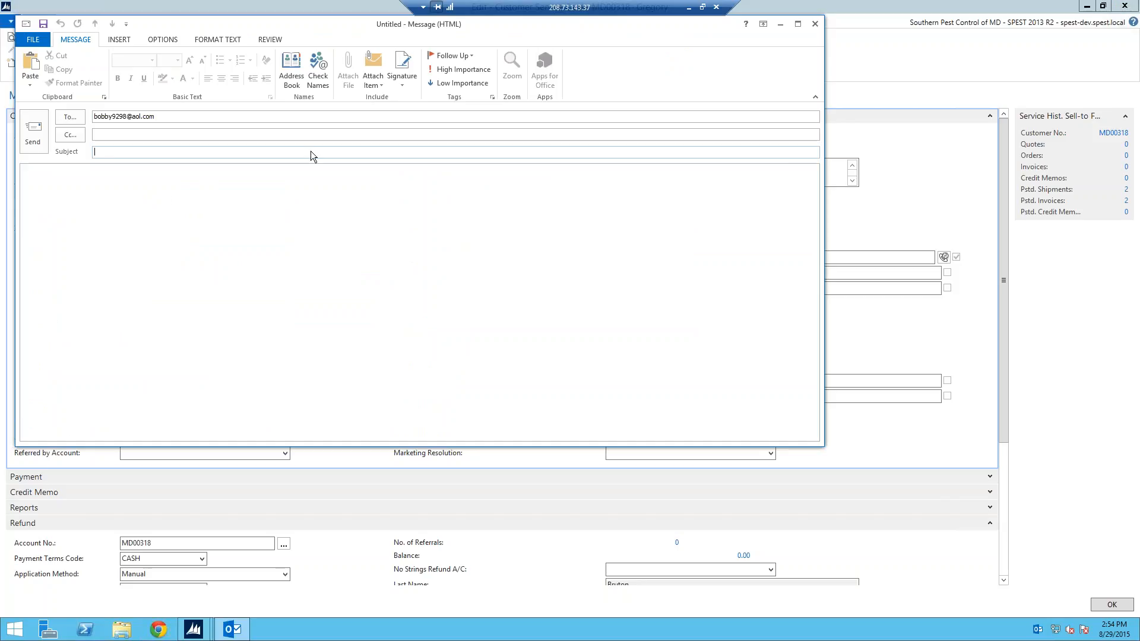
{"action": "left_click", "coordinate": [814, 25]}
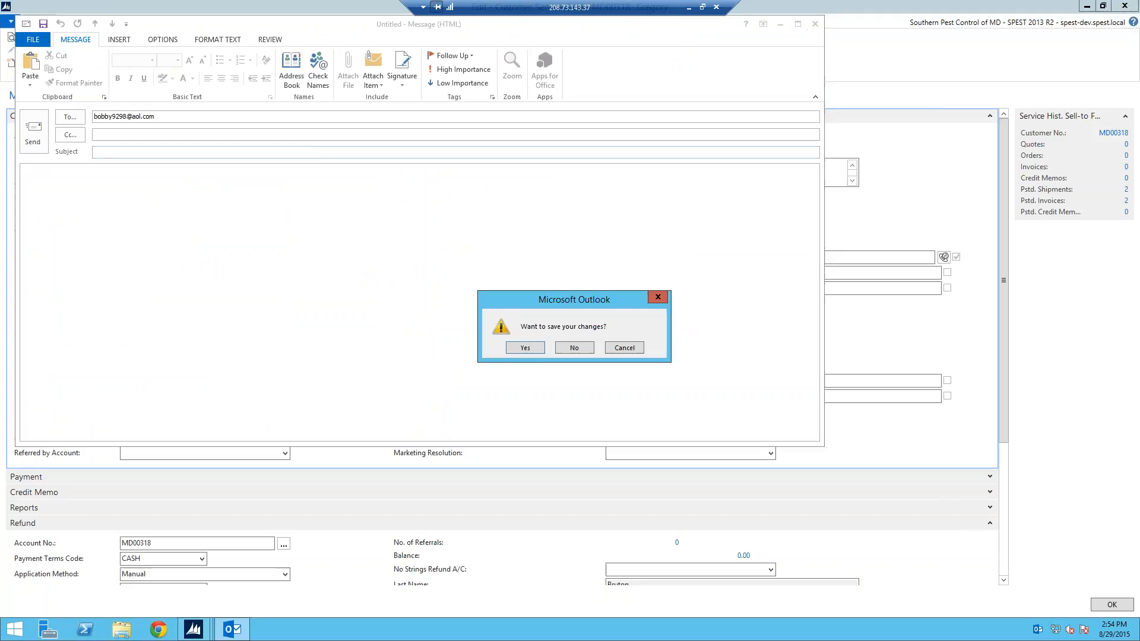
{"action": "left_click", "coordinate": [589, 351]}
{"action": "left_click", "coordinate": [177, 273]}
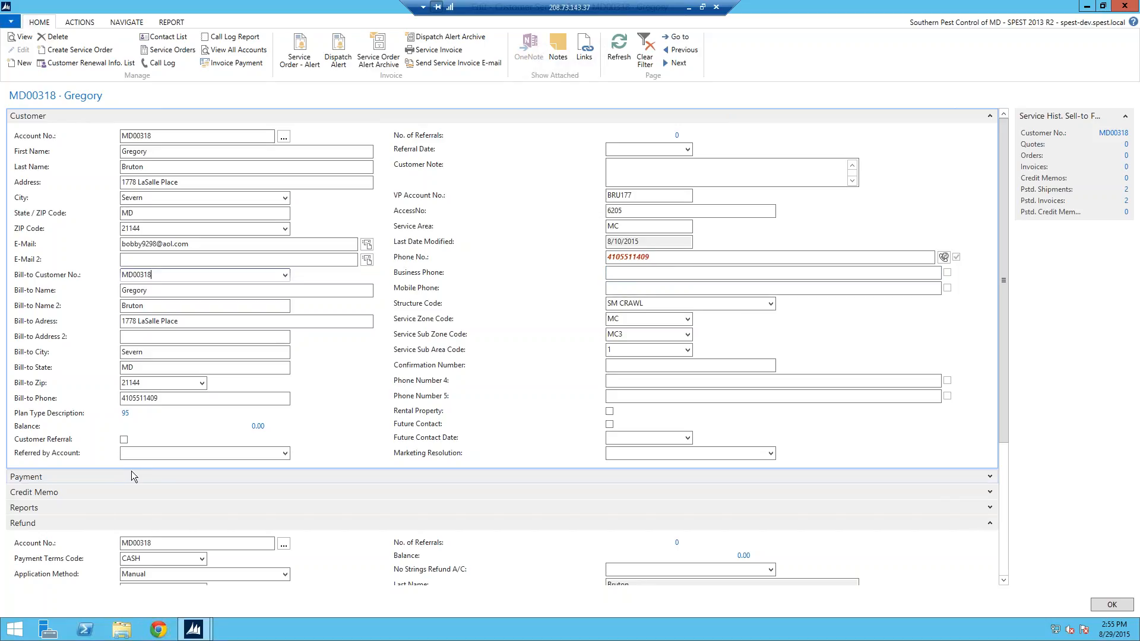
{"action": "left_click", "coordinate": [285, 453]}
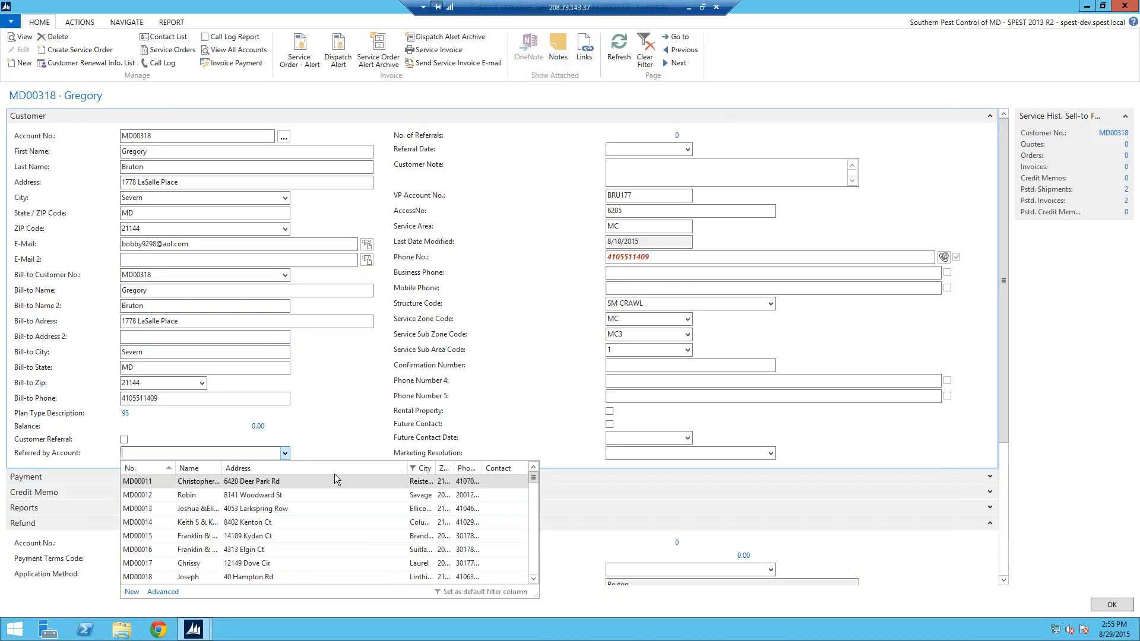
{"action": "left_click", "coordinate": [355, 434]}
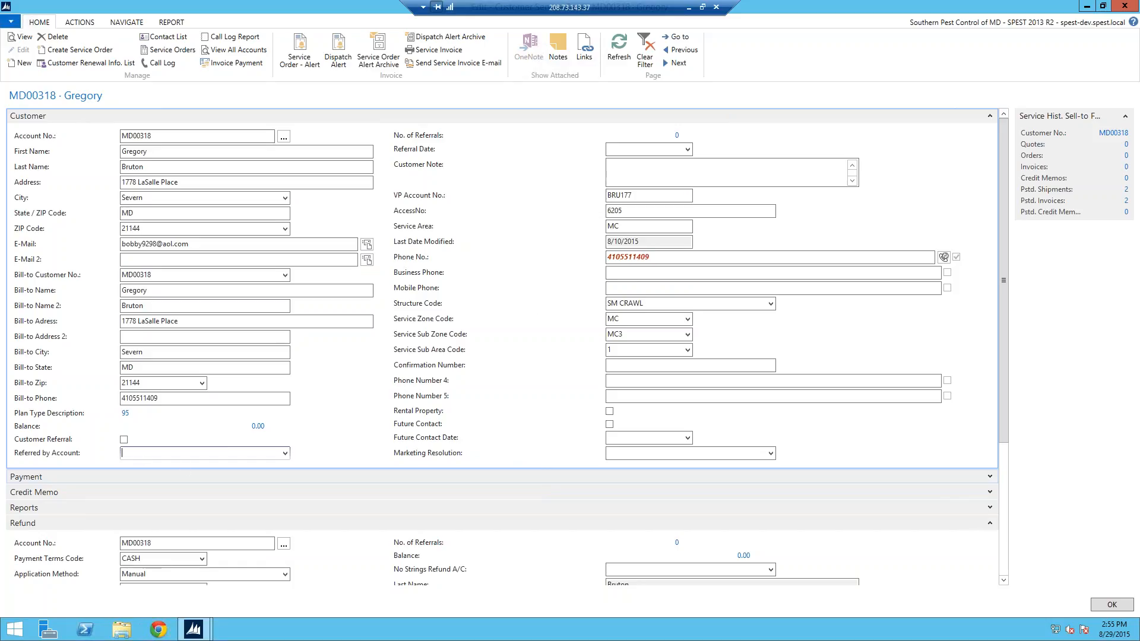
{"action": "left_click", "coordinate": [628, 173]}
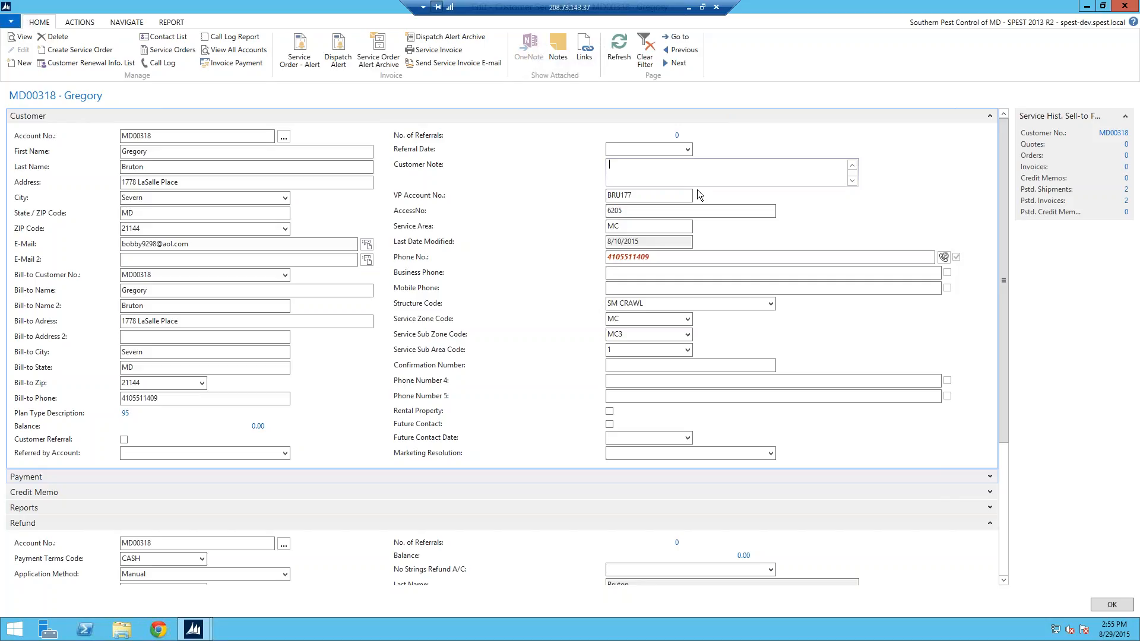
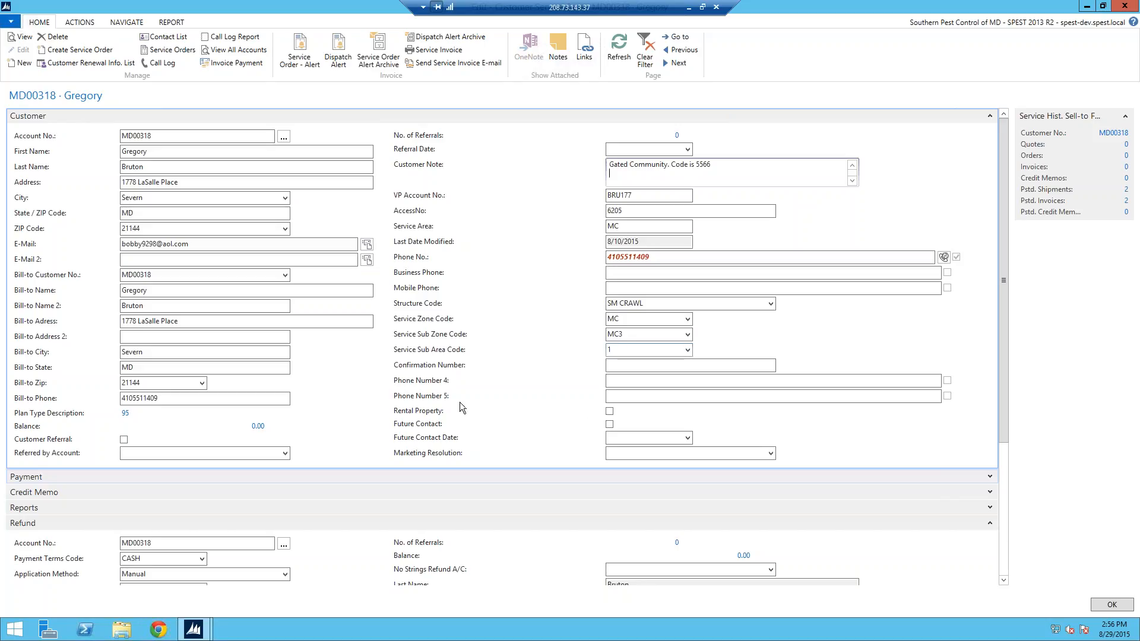
Step: Enter a customer note saying the customer lives in a gated community, with the gate code
{"action": "left_click_drag", "start_coordinate": [1008, 358], "coordinate": [1009, 398]}
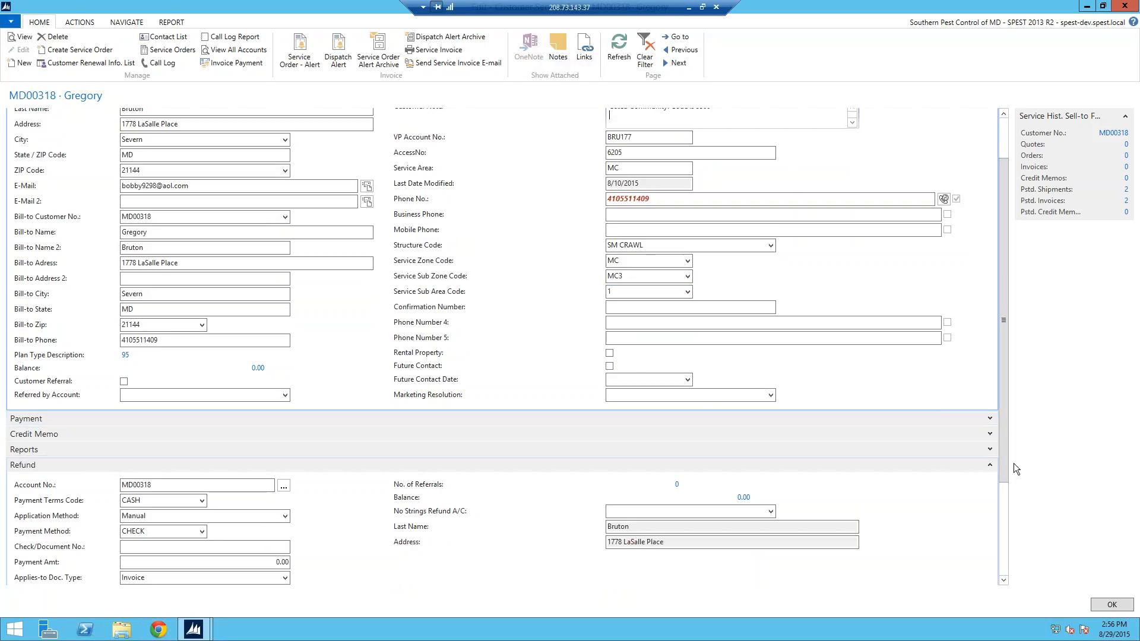
Step: Collapse Refund, review Payment's document number and amount, collapse it, and expand Credit Memo
{"action": "left_click", "coordinate": [990, 466]}
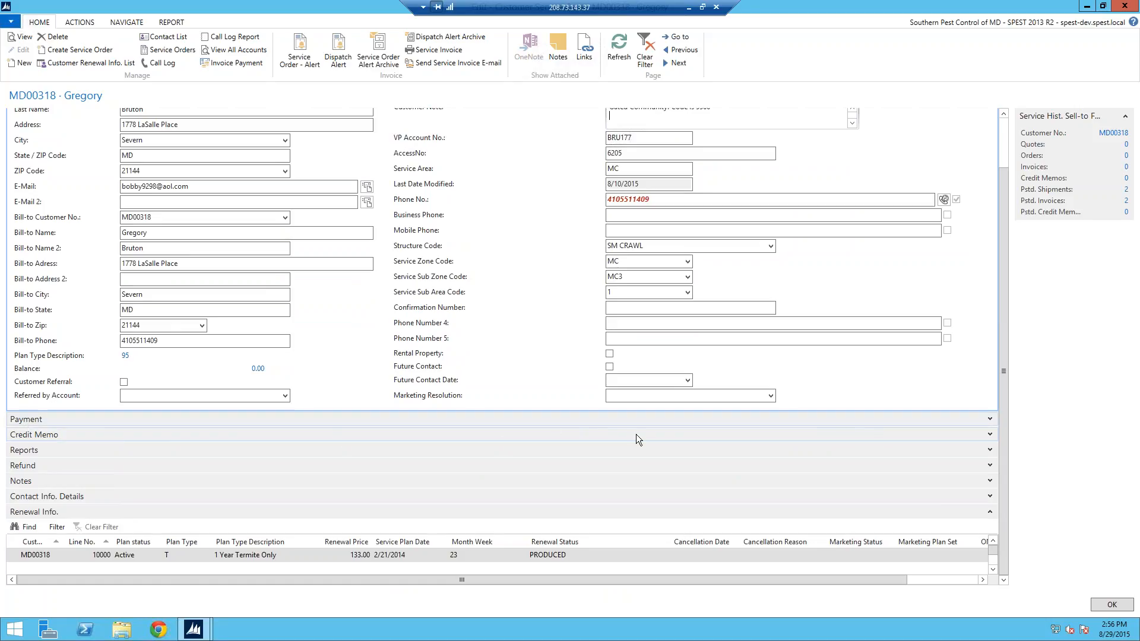
{"action": "left_click", "coordinate": [990, 420]}
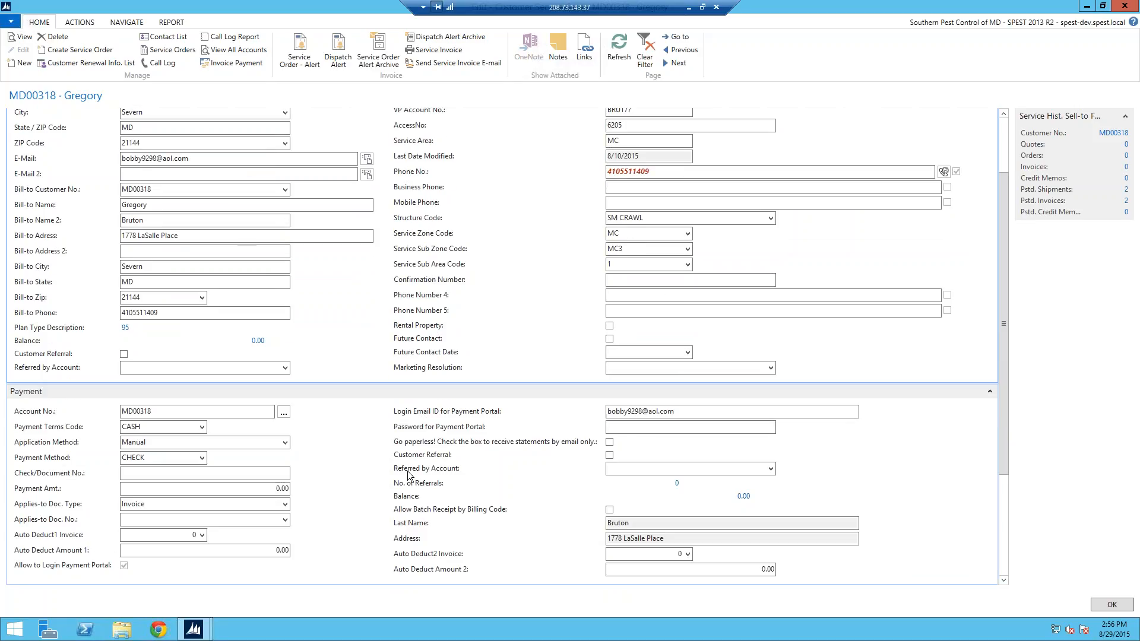
{"action": "left_click", "coordinate": [190, 475]}
{"action": "left_click", "coordinate": [258, 490]}
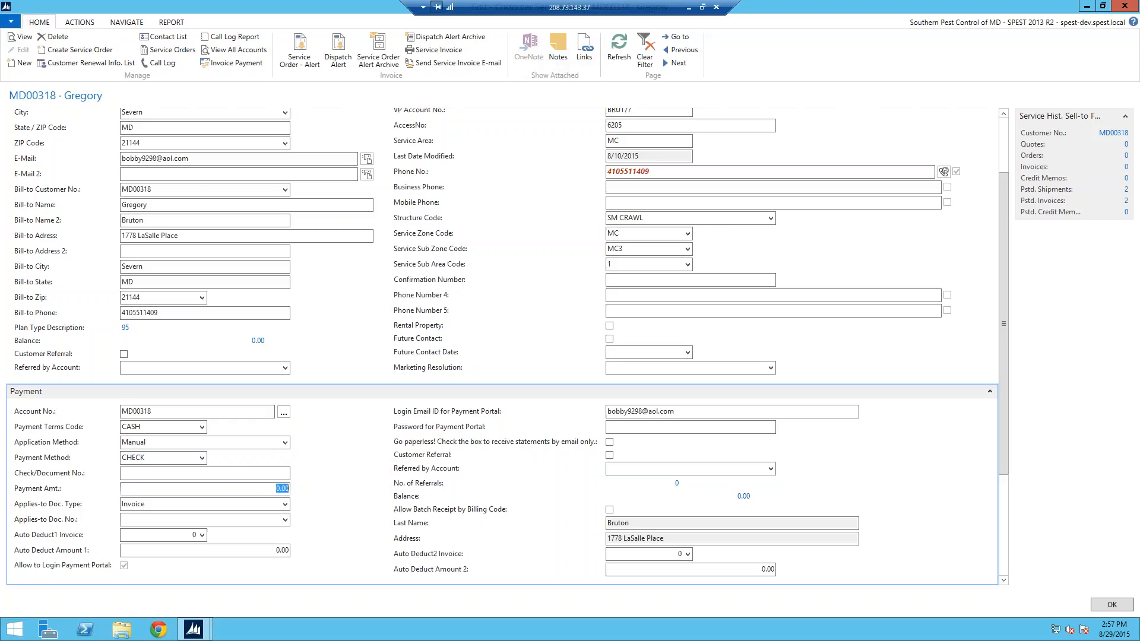
{"action": "left_click", "coordinate": [989, 391]}
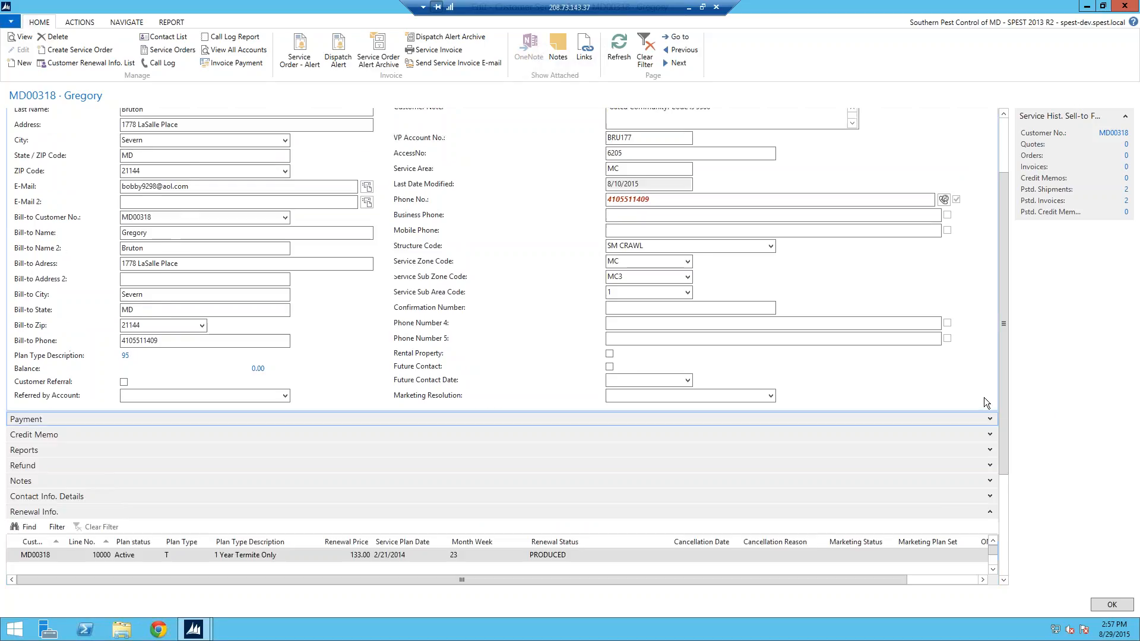
{"action": "left_click", "coordinate": [991, 436]}
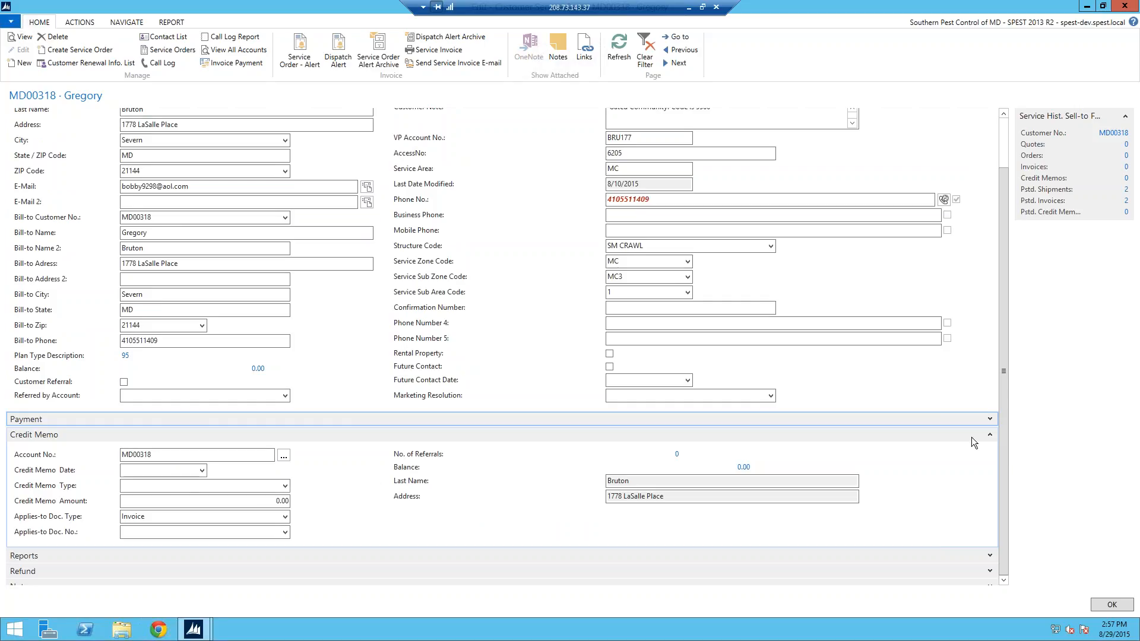
Step: Collapse Credit Memo, toggle Refund, Renewal Info and Notes, and expand Contact Info. Details
{"action": "left_click", "coordinate": [990, 436]}
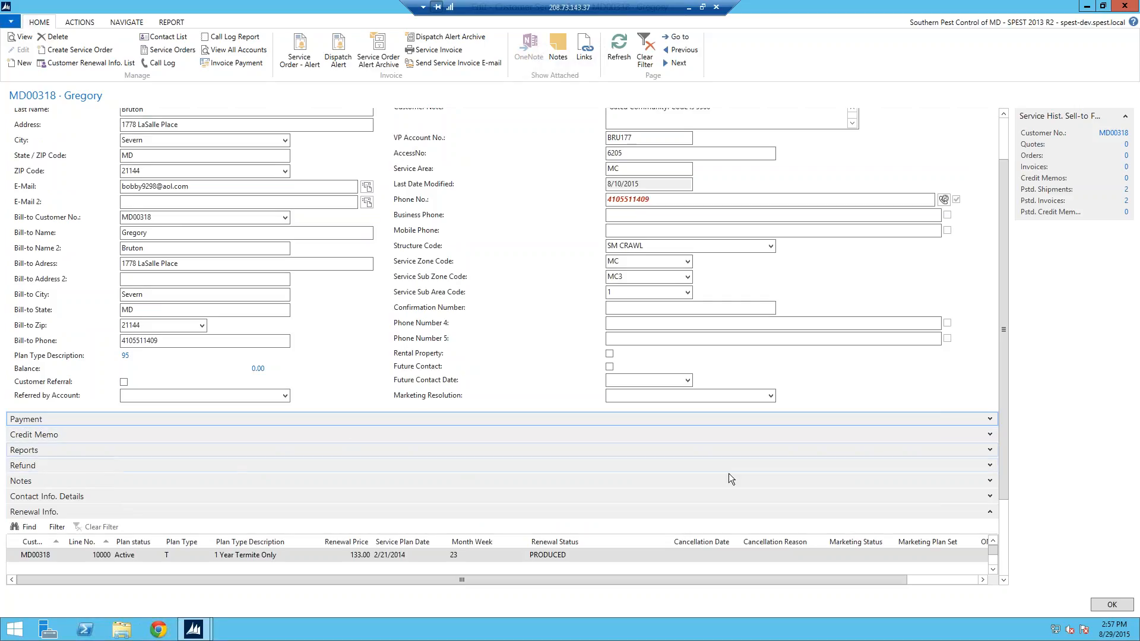
{"action": "left_click", "coordinate": [990, 466]}
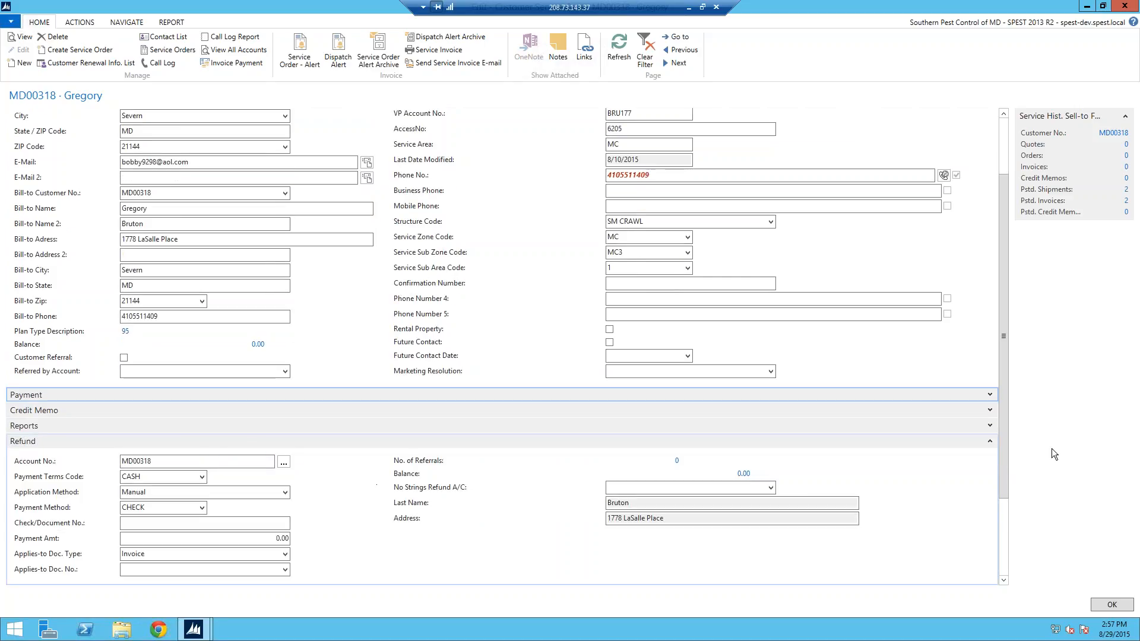
{"action": "left_click", "coordinate": [990, 442]}
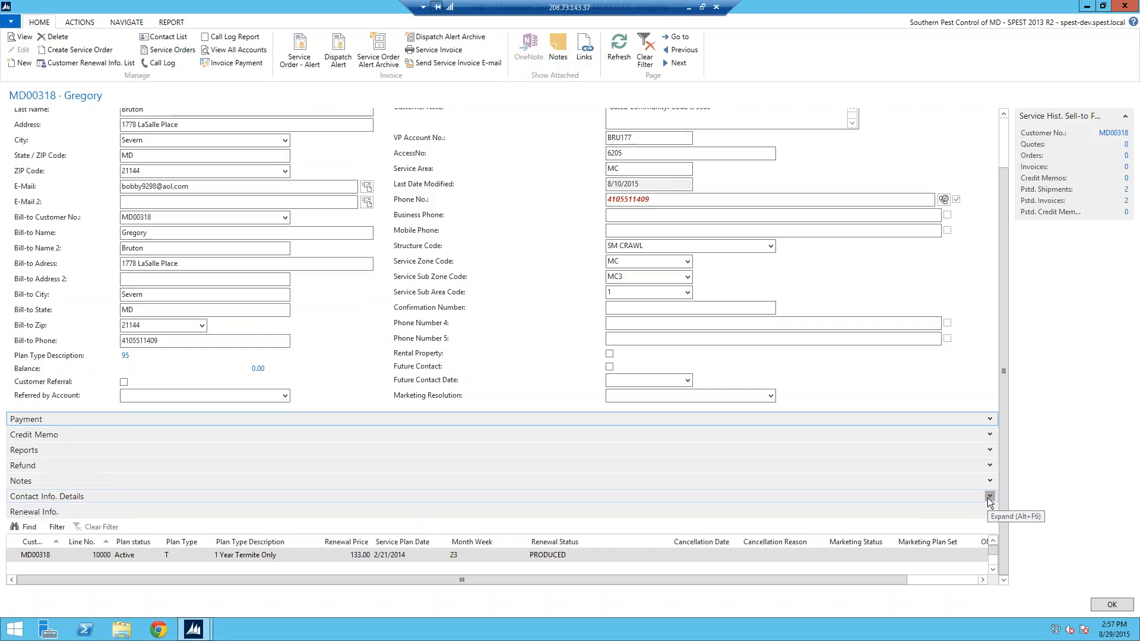
{"action": "left_click", "coordinate": [990, 515]}
{"action": "left_click", "coordinate": [990, 472]}
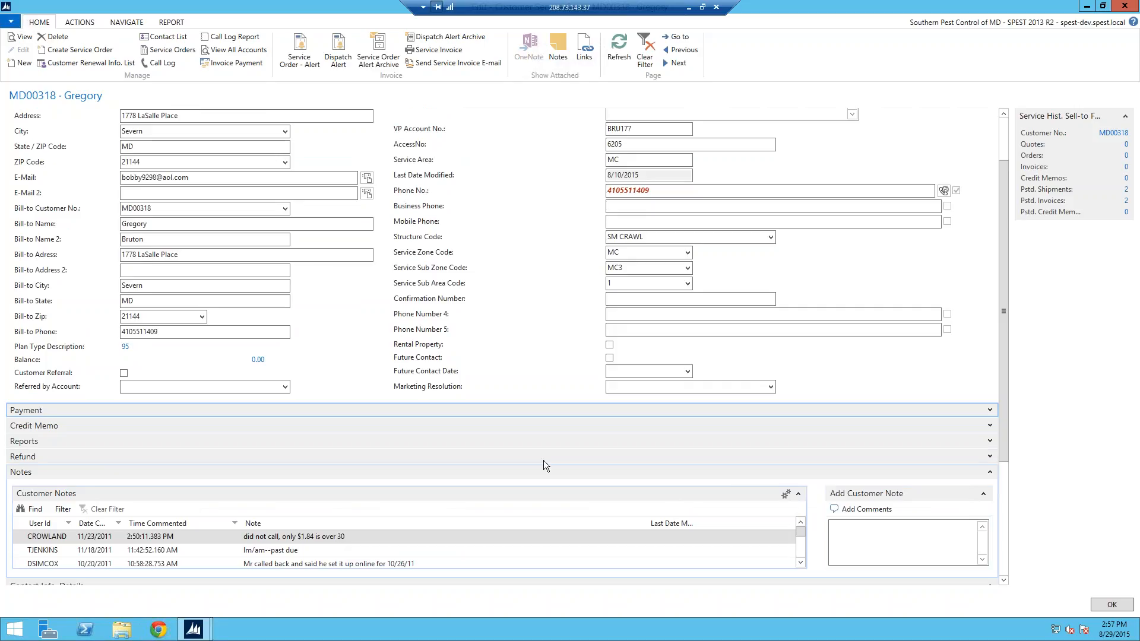
{"action": "left_click", "coordinate": [990, 472]}
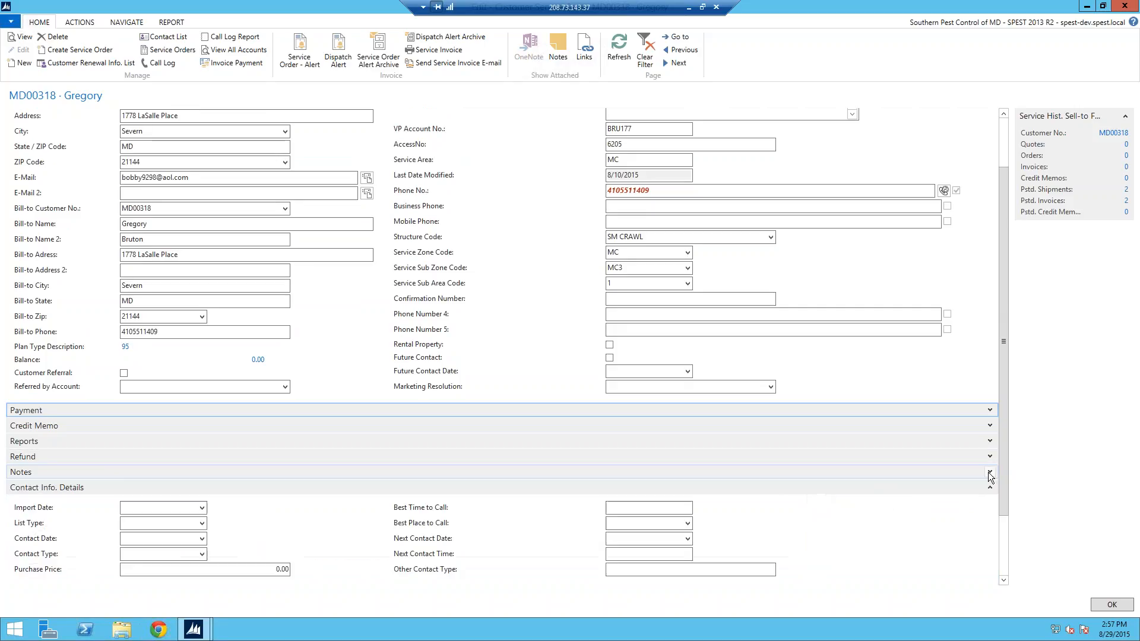
Step: Add and save a new customer note reading 'Sample note', then close the Notes window
{"action": "left_click", "coordinate": [564, 54]}
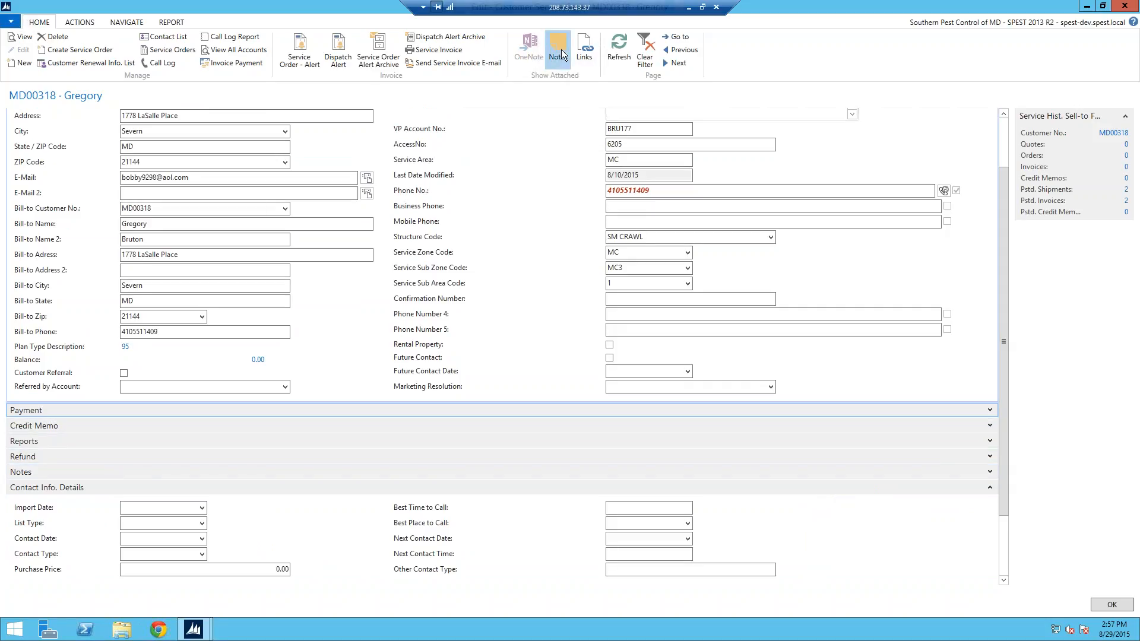
{"action": "left_click", "coordinate": [95, 54]}
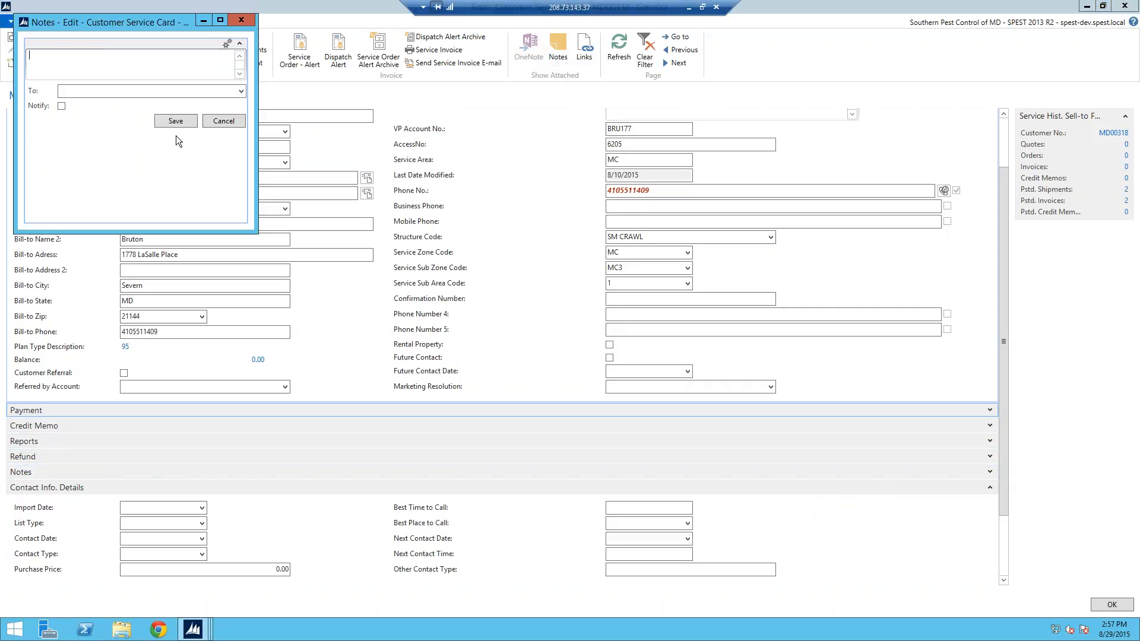
{"action": "type", "text": "Sample note"}
{"action": "left_click", "coordinate": [161, 122]}
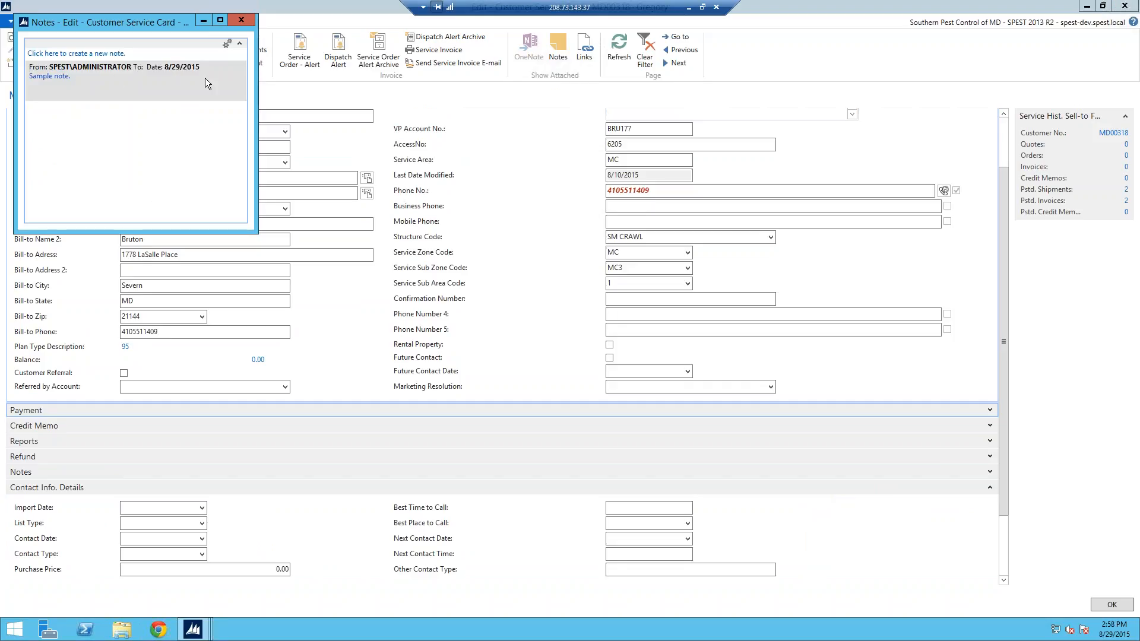
{"action": "left_click", "coordinate": [250, 26]}
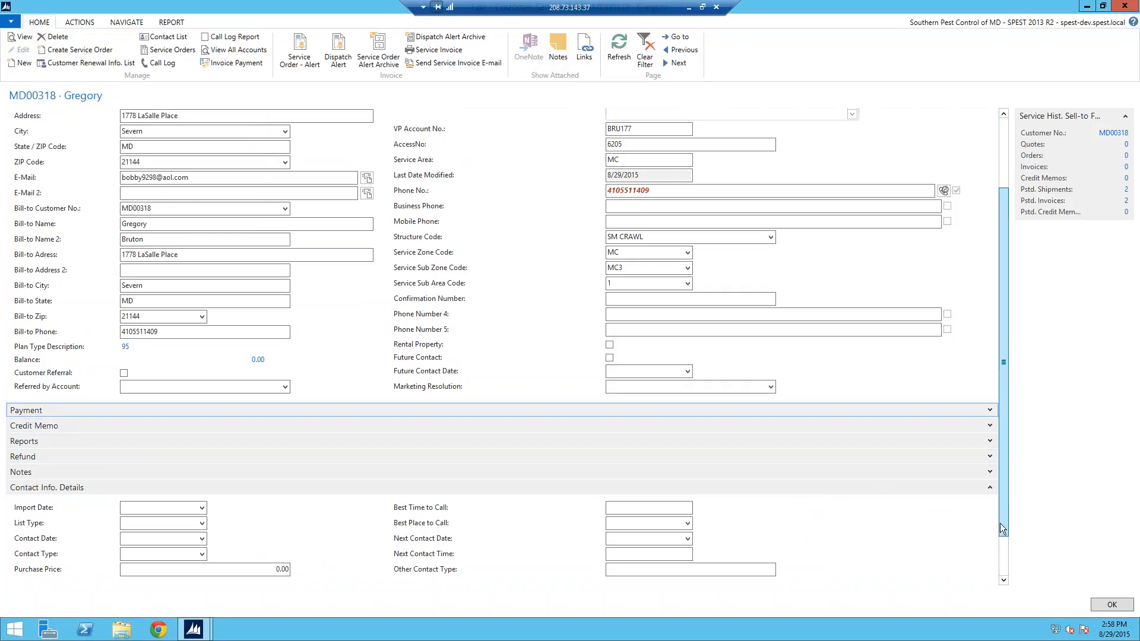
Step: Collapse Contact Info. Details to reveal the Renewal Info line for the 1 Year Termite Only plan
{"action": "scroll", "coordinate": [1004, 508], "scroll_direction": "down", "scroll_amount": 1}
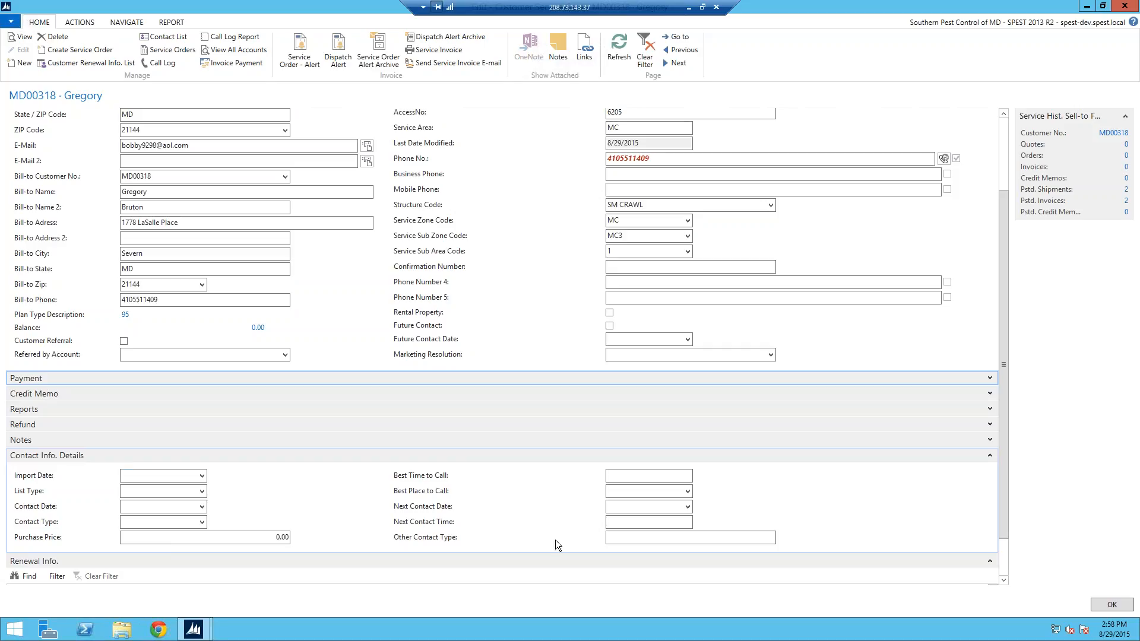
{"action": "left_click", "coordinate": [990, 455]}
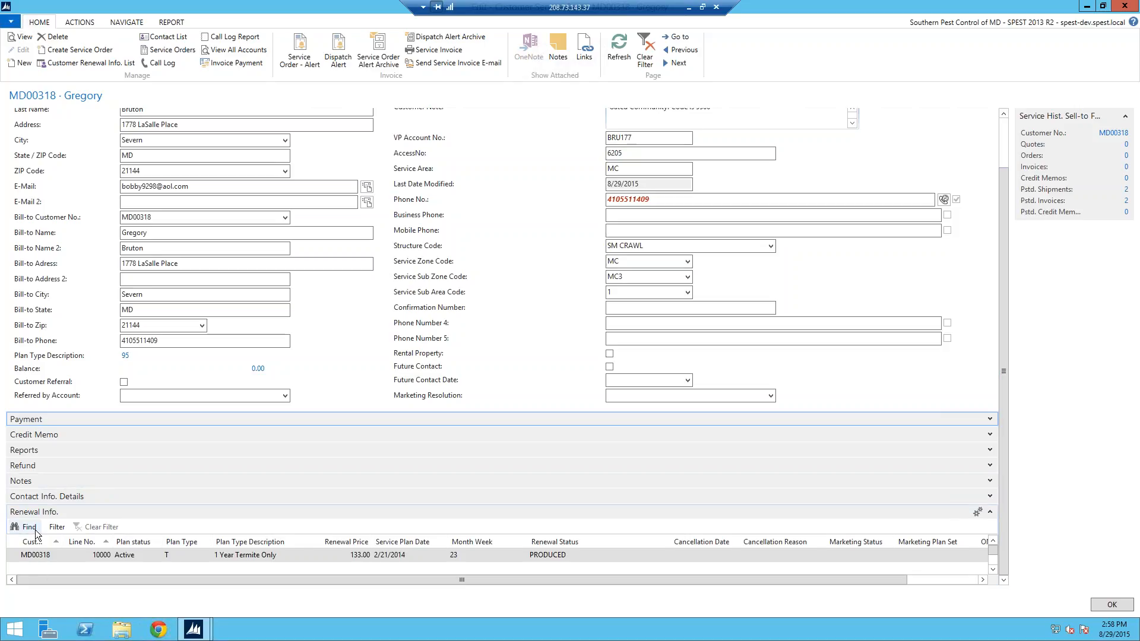
Step: Add a new renewal line with plan type 1 Year Pet Lovers (PL)
{"action": "left_click", "coordinate": [44, 571]}
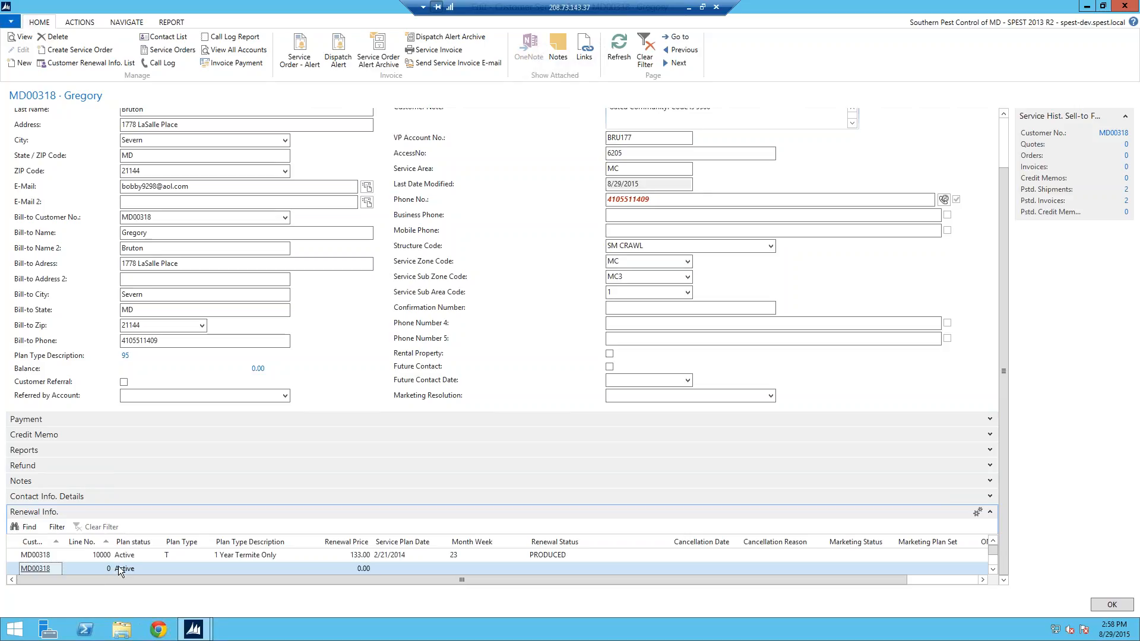
{"action": "left_click", "coordinate": [112, 568]}
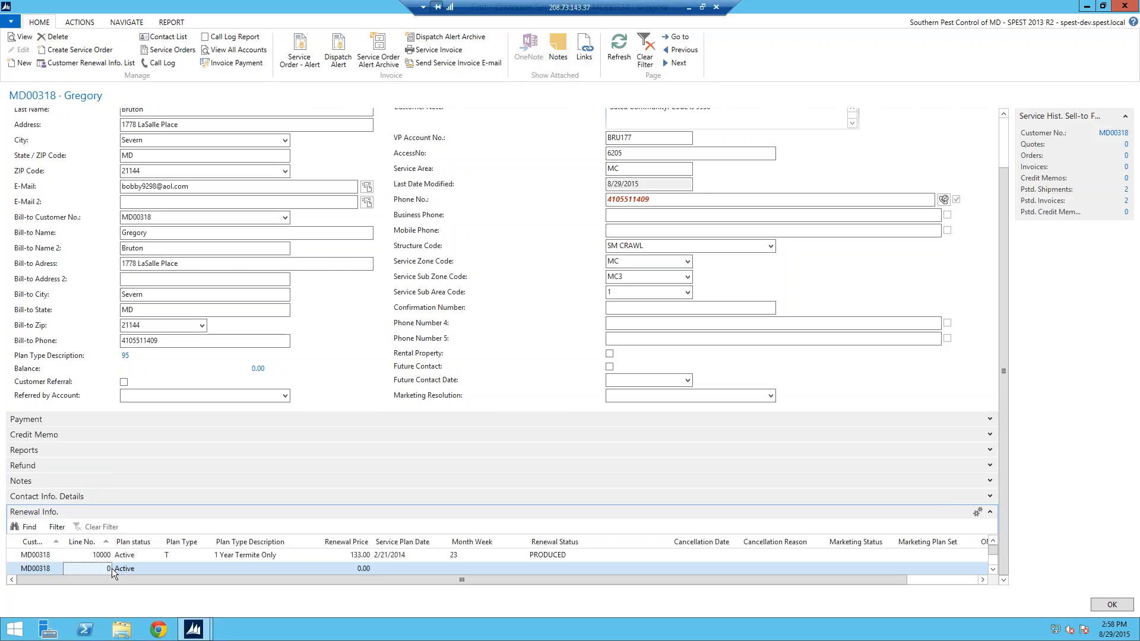
{"action": "left_click", "coordinate": [173, 569]}
{"action": "left_click", "coordinate": [207, 569]}
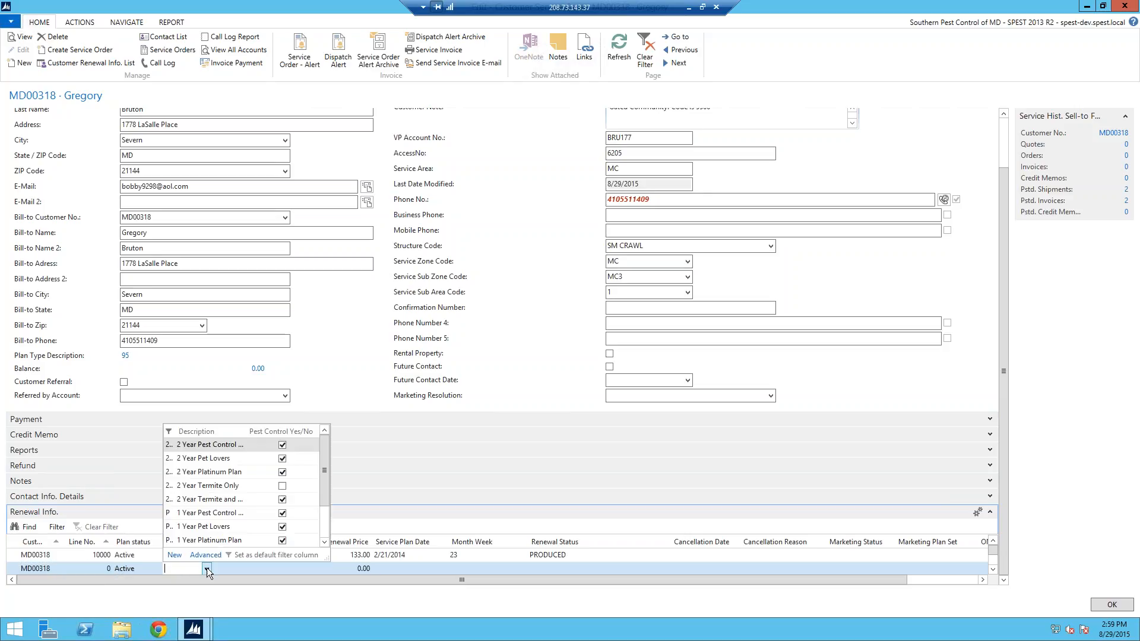
{"action": "left_click", "coordinate": [241, 527]}
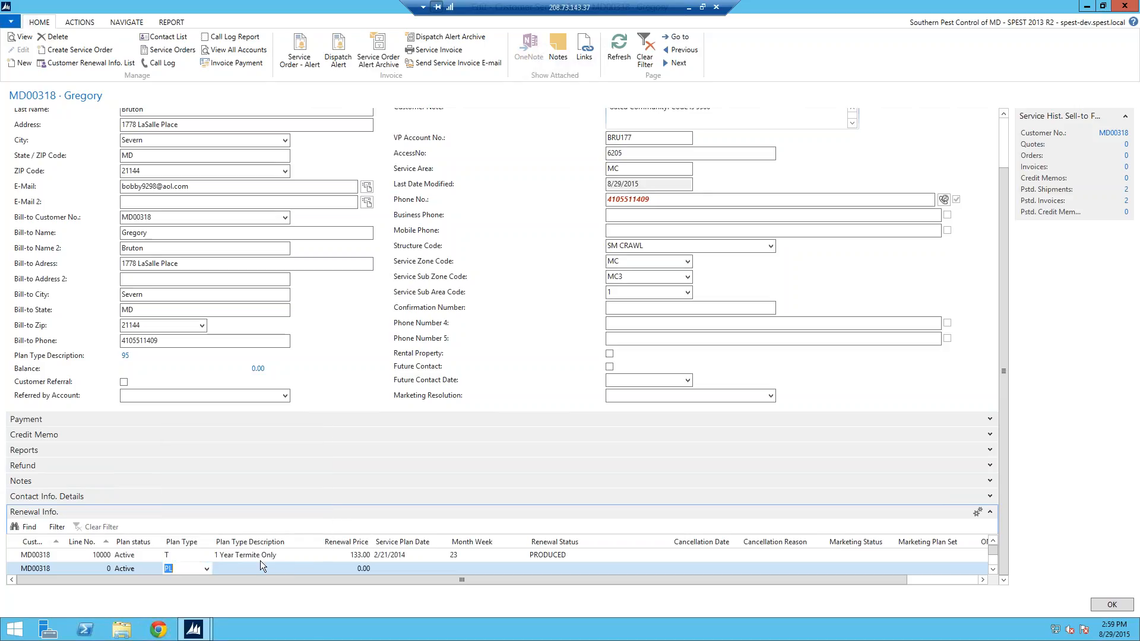
Step: Give the Pet Lovers line renewal price 259, service plan date 8/18/2015 and month week 83
{"action": "left_click", "coordinate": [364, 568]}
{"action": "type", "text": "259"}
{"action": "key", "text": "Tab"}
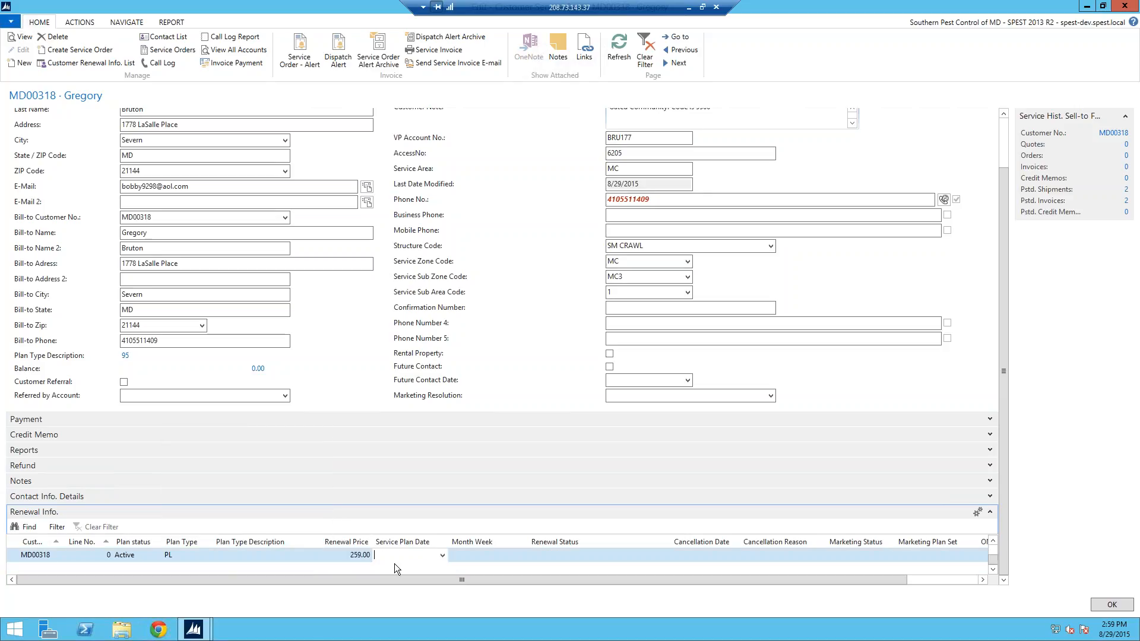
{"action": "left_click", "coordinate": [446, 558]}
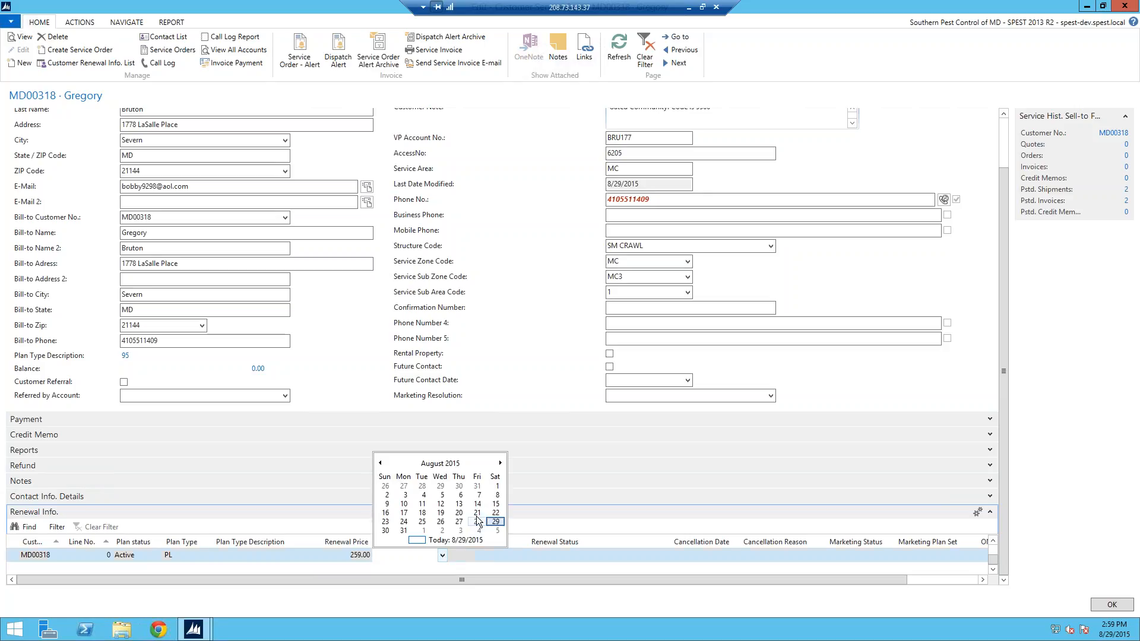
{"action": "left_click", "coordinate": [422, 513]}
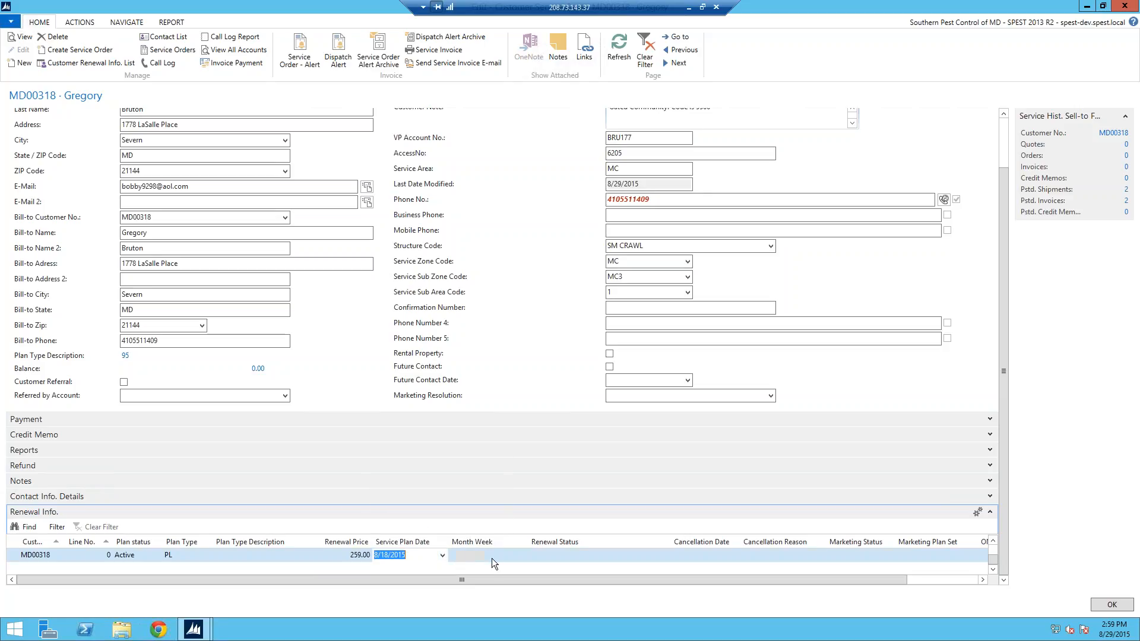
{"action": "left_click", "coordinate": [484, 559]}
{"action": "type", "text": "83"}
{"action": "key", "text": "Tab"}
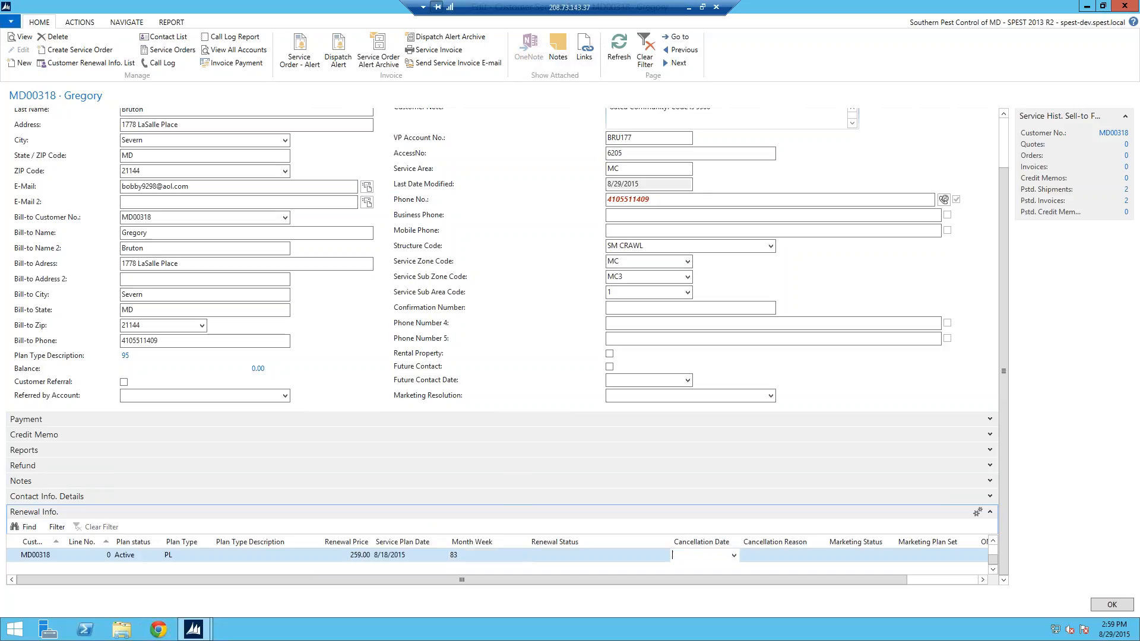
{"action": "left_click", "coordinate": [157, 569]}
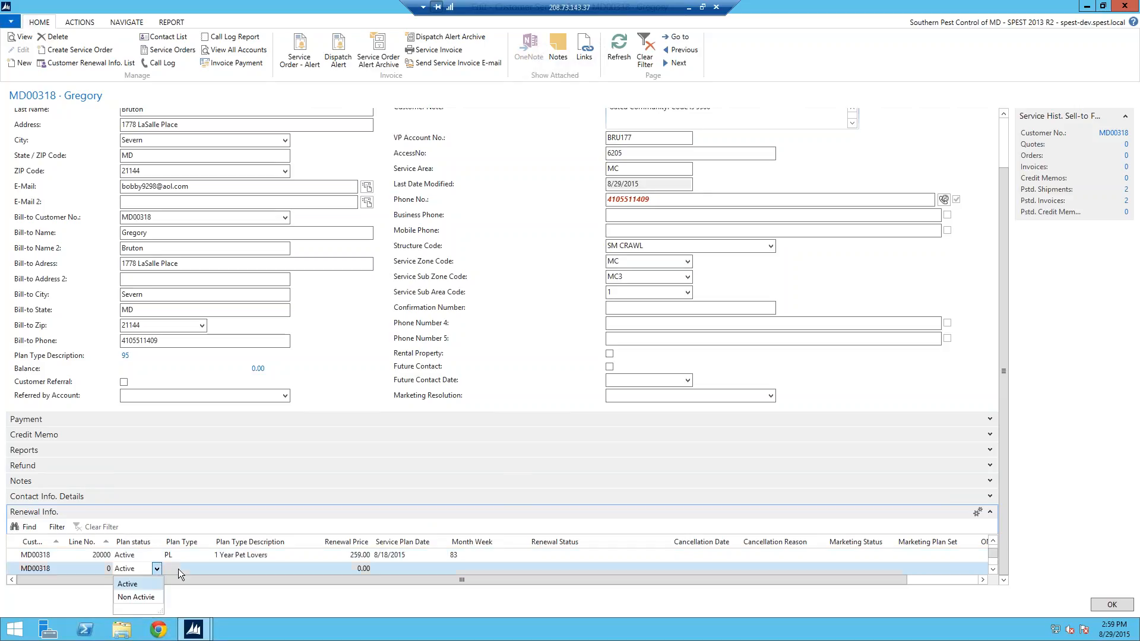
{"action": "left_click", "coordinate": [992, 542]}
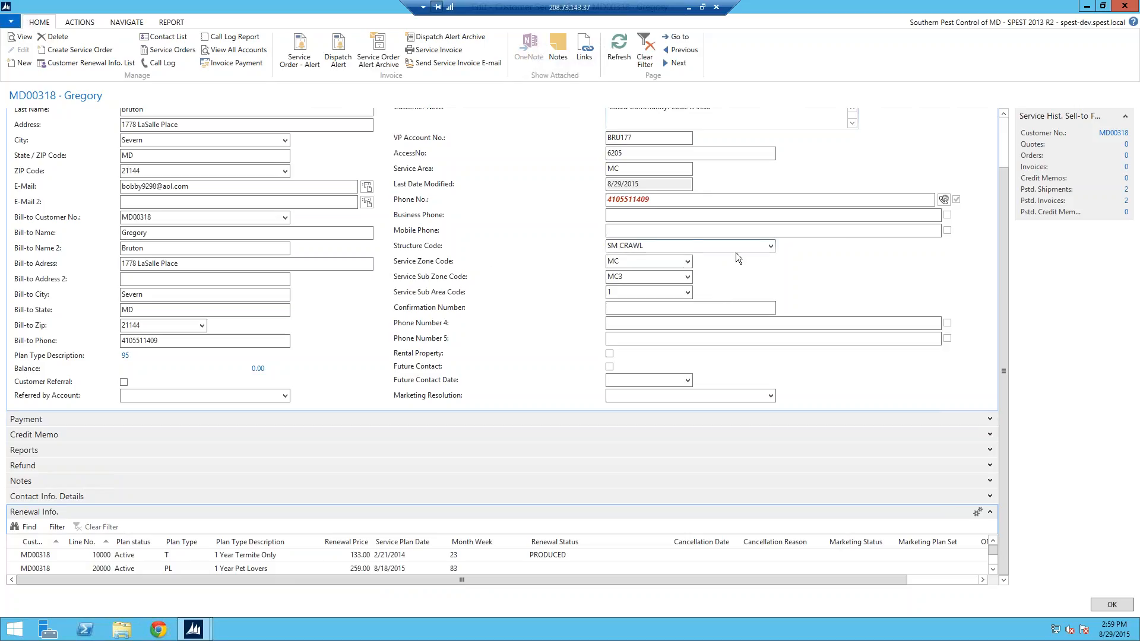
{"action": "left_click", "coordinate": [770, 247]}
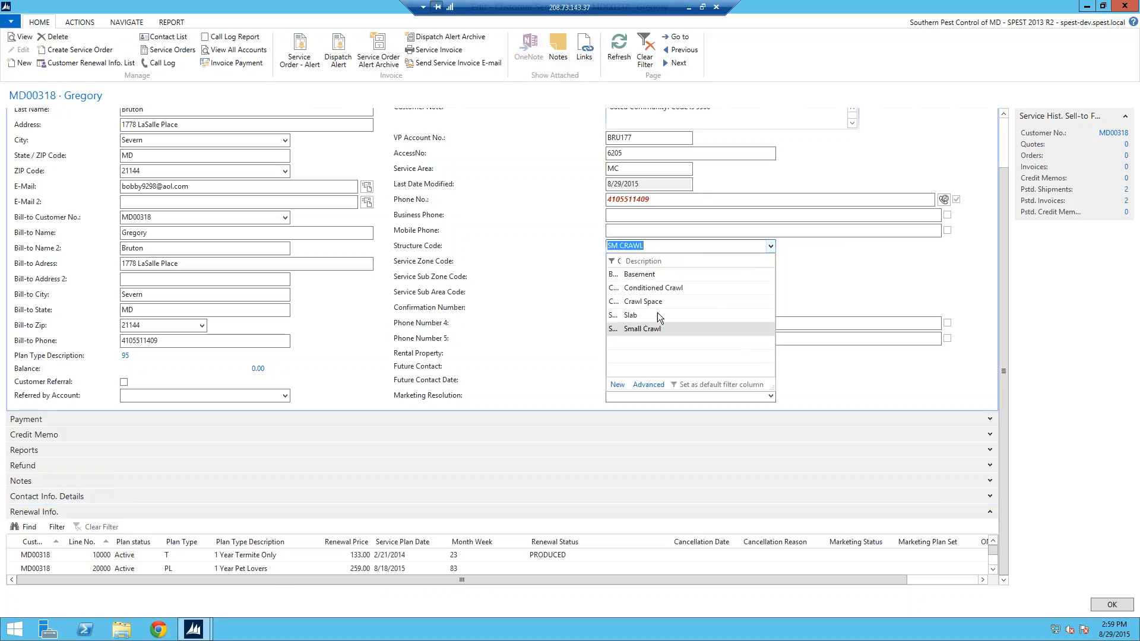
{"action": "left_click", "coordinate": [804, 273]}
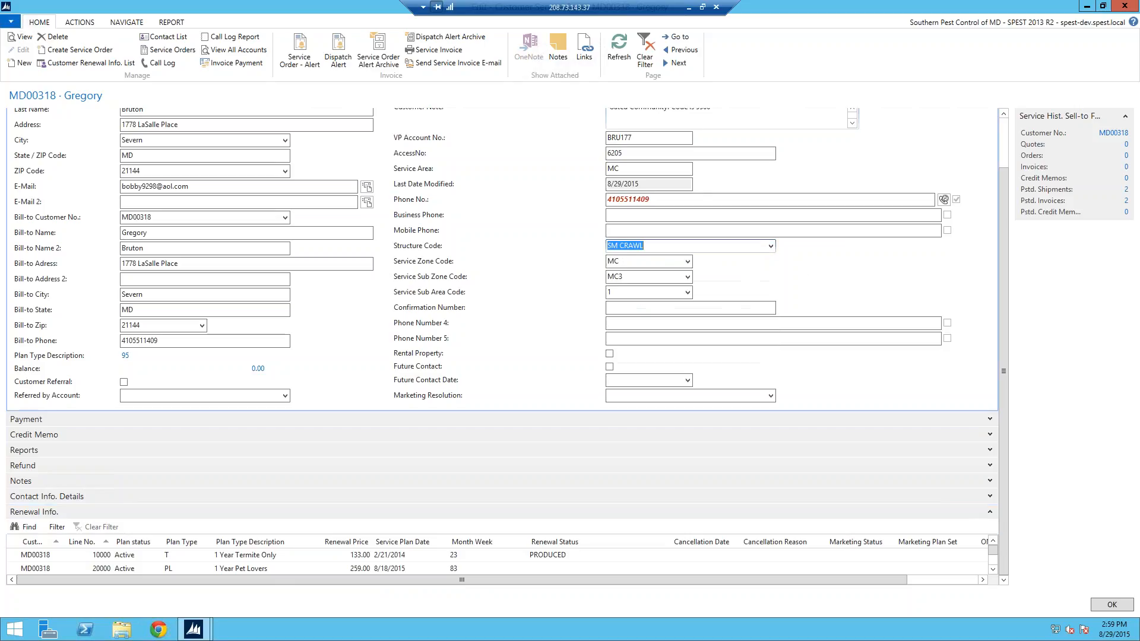
{"action": "left_click", "coordinate": [1006, 148]}
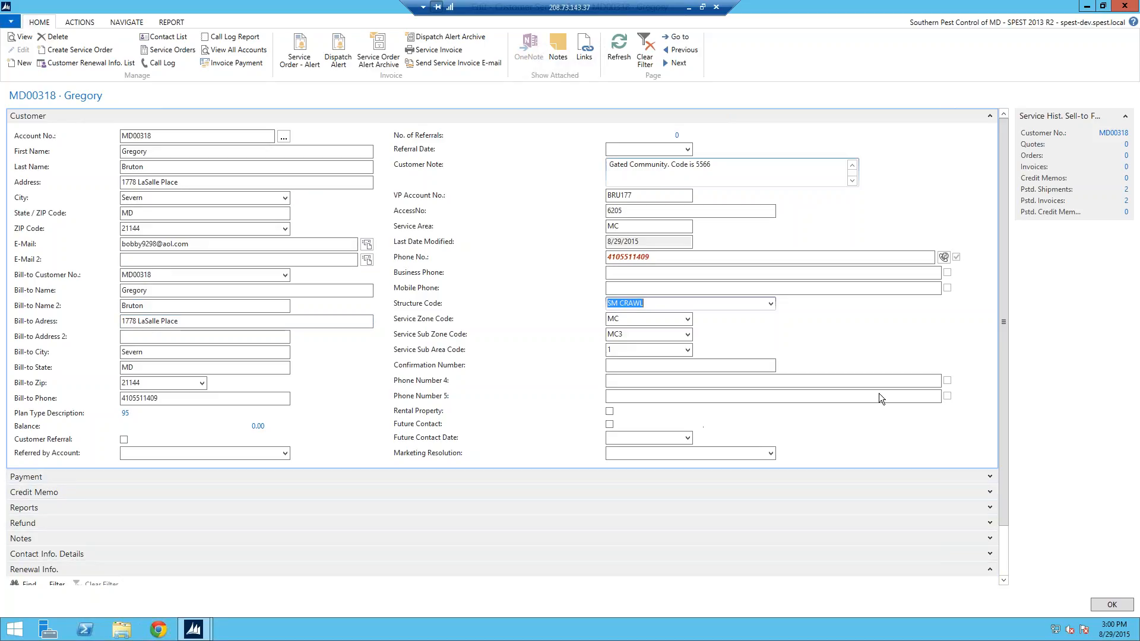
{"action": "left_click_drag", "start_coordinate": [1004, 329], "coordinate": [1004, 380]}
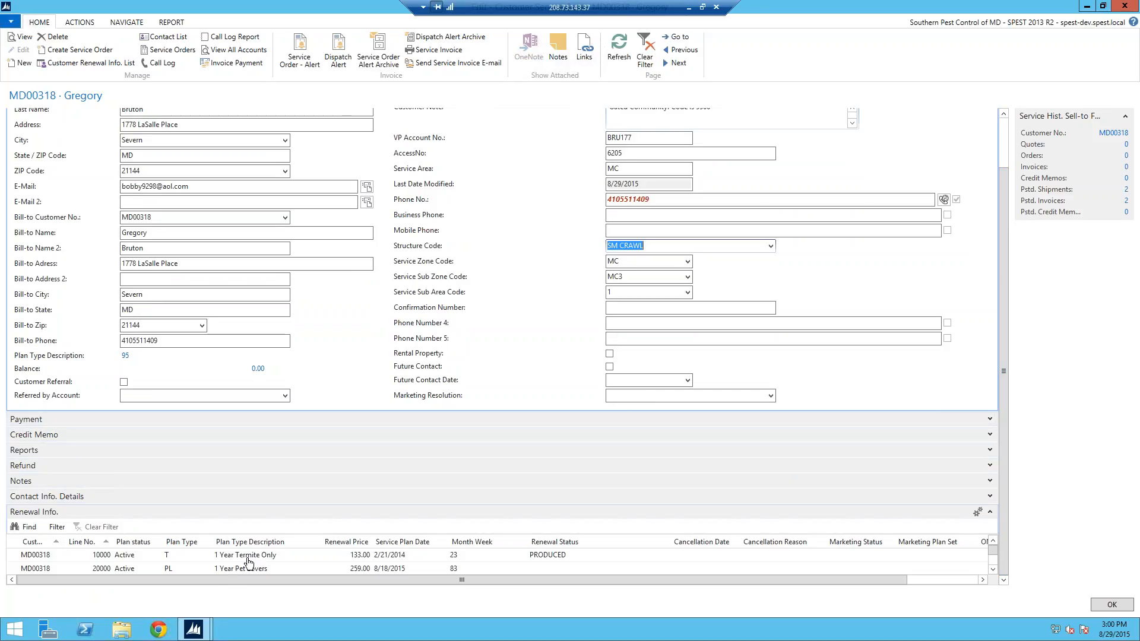
{"action": "scroll", "coordinate": [1013, 315], "scroll_direction": "up", "scroll_amount": 2}
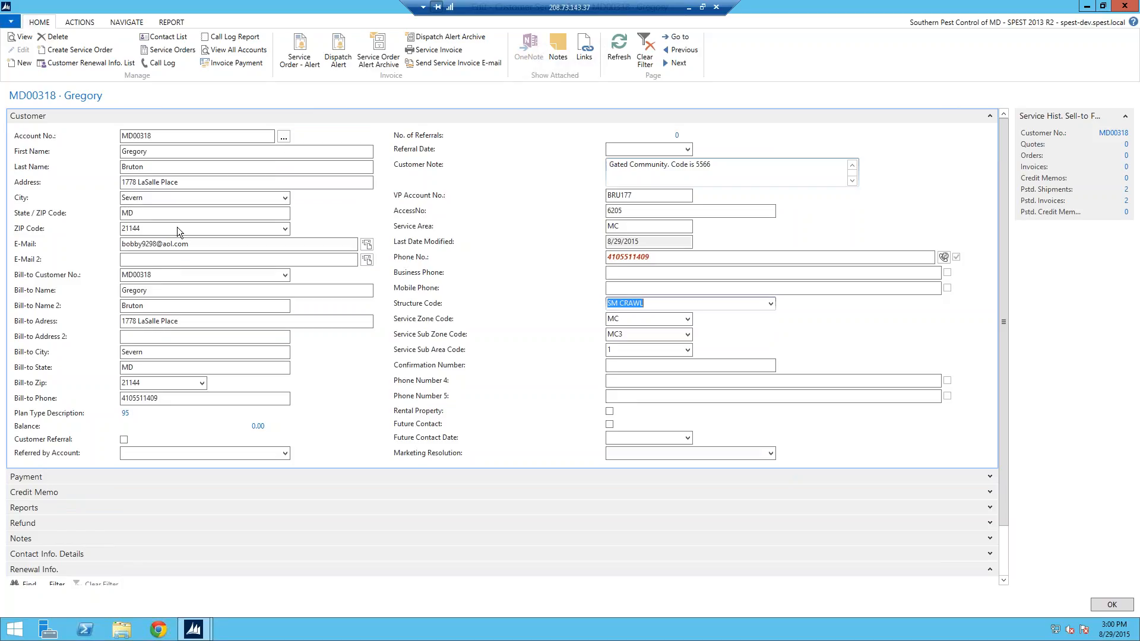
Step: Create a service order from the customer card and place the cursor in its Description field
{"action": "left_click", "coordinate": [72, 52]}
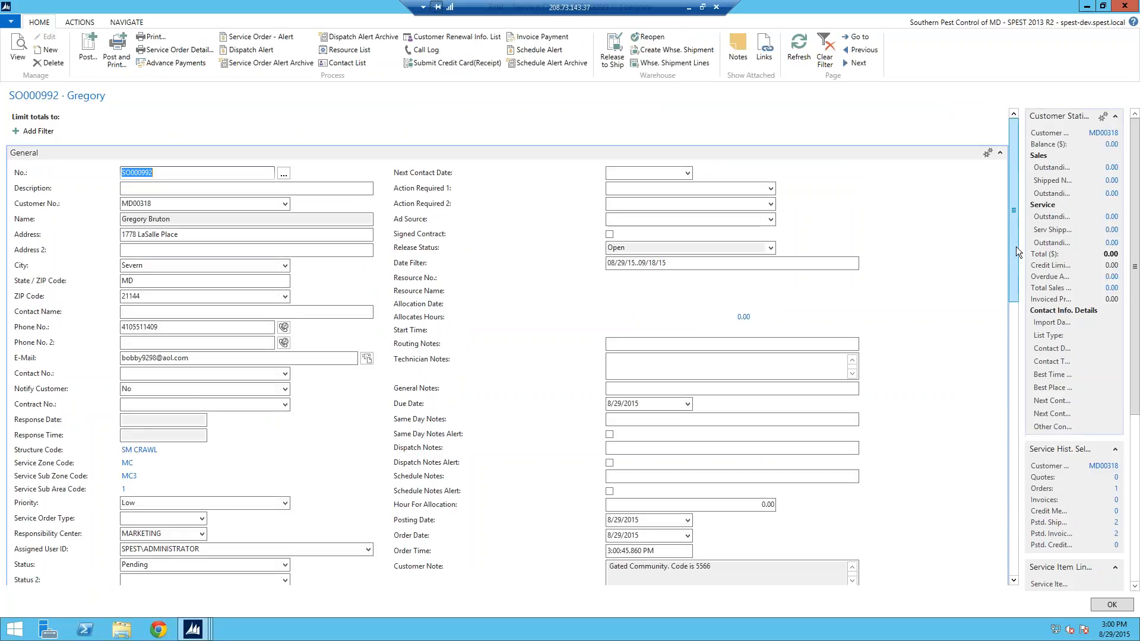
{"action": "scroll", "coordinate": [1017, 270], "scroll_direction": "down", "scroll_amount": 2}
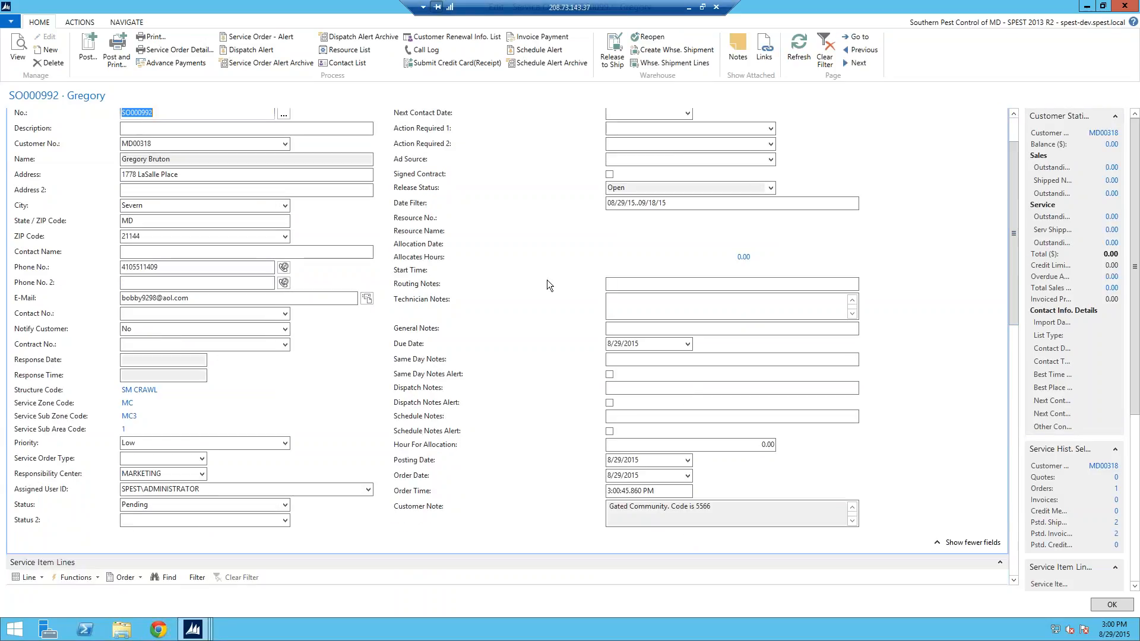
{"action": "scroll", "coordinate": [1011, 130], "scroll_direction": "up", "scroll_amount": 2}
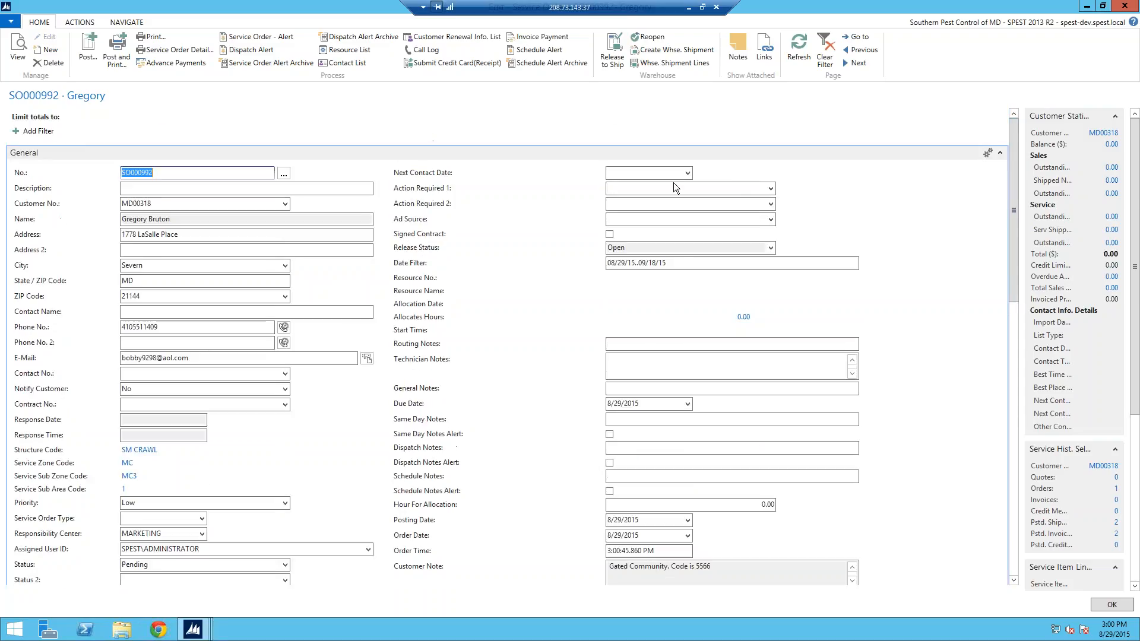
{"action": "key", "text": "shift+Tab"}
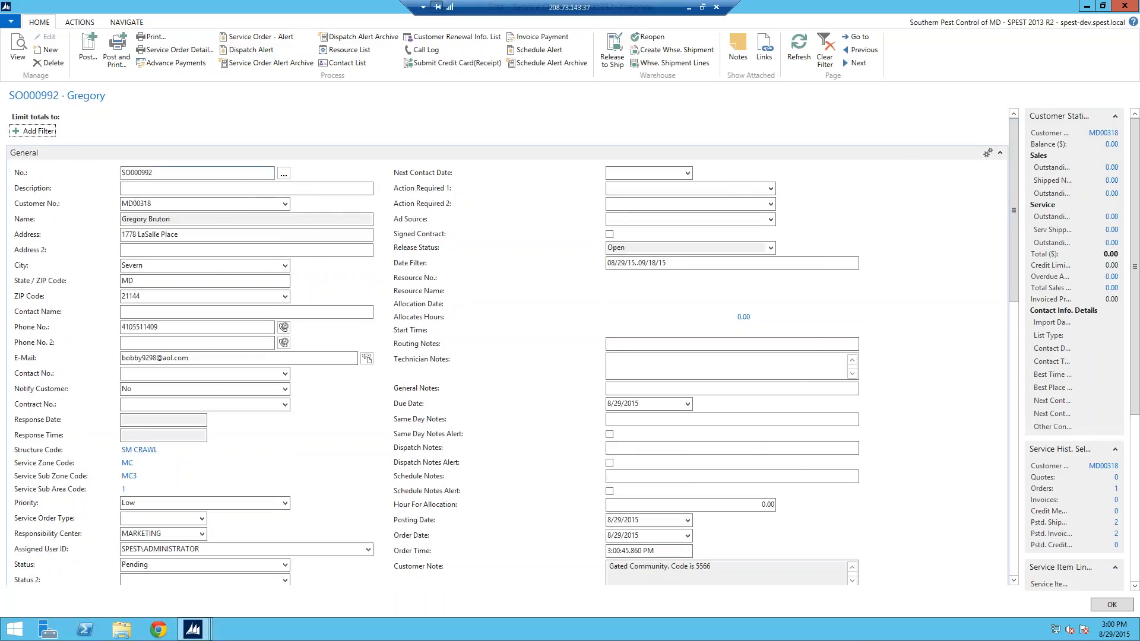
{"action": "left_click", "coordinate": [150, 189]}
{"action": "mouse_move", "coordinate": [1014, 162]}
{"action": "left_mouse_down"}
{"action": "mouse_move", "coordinate": [1017, 194]}
{"action": "mouse_move", "coordinate": [1016, 184]}
{"action": "left_mouse_up"}
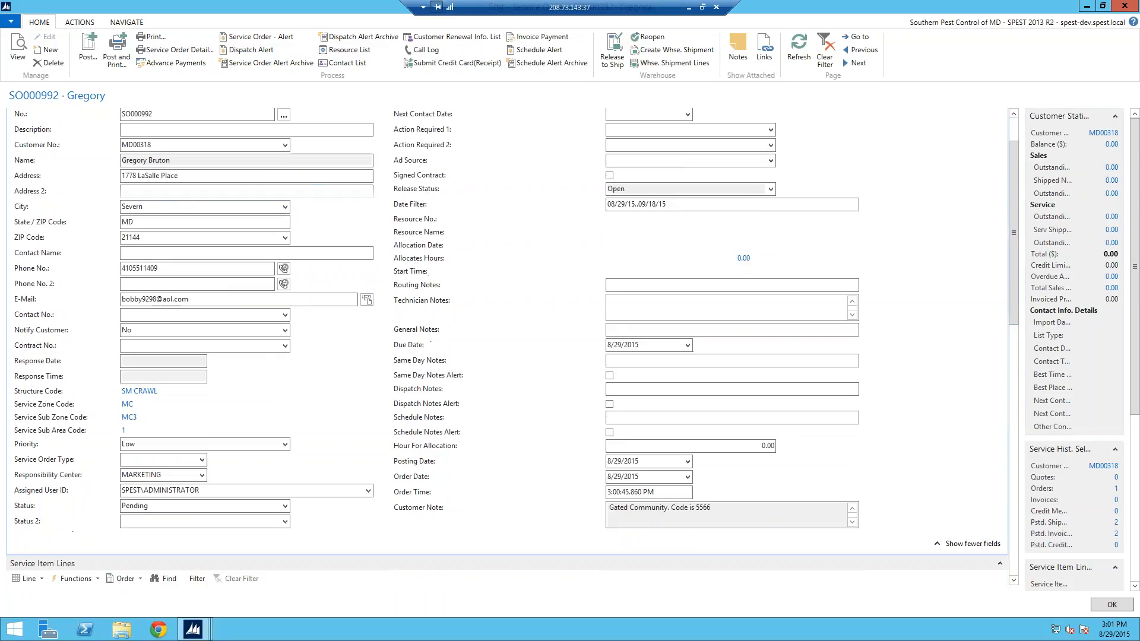
{"action": "scroll", "coordinate": [288, 218], "scroll_direction": "up", "scroll_amount": 3}
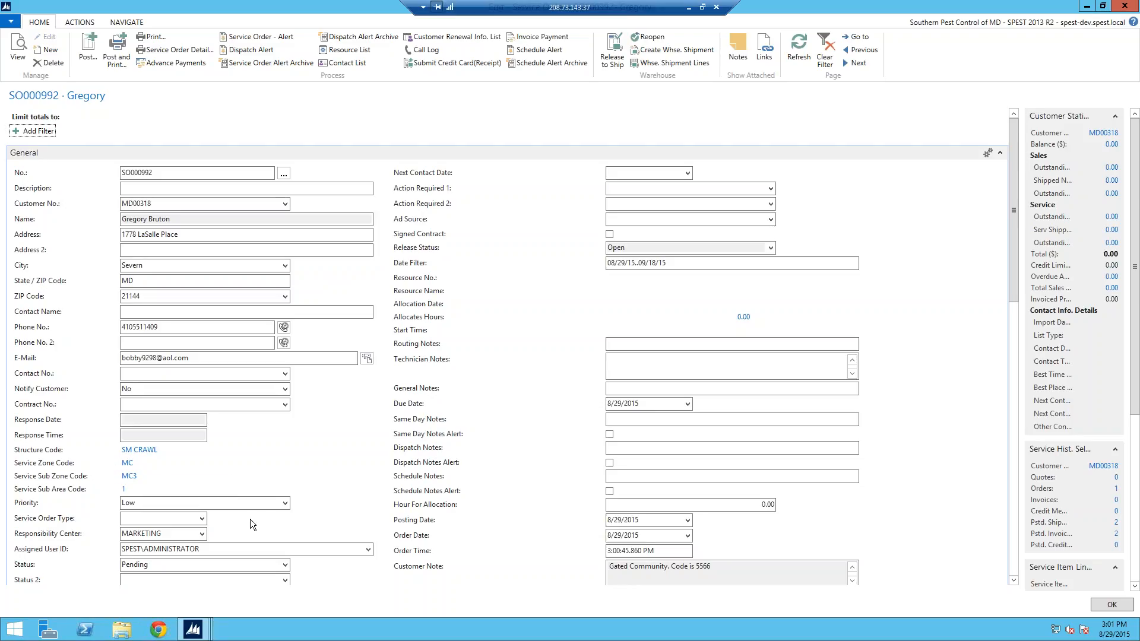
Step: Set the priority of service order SO000992 to High
{"action": "left_click", "coordinate": [285, 504]}
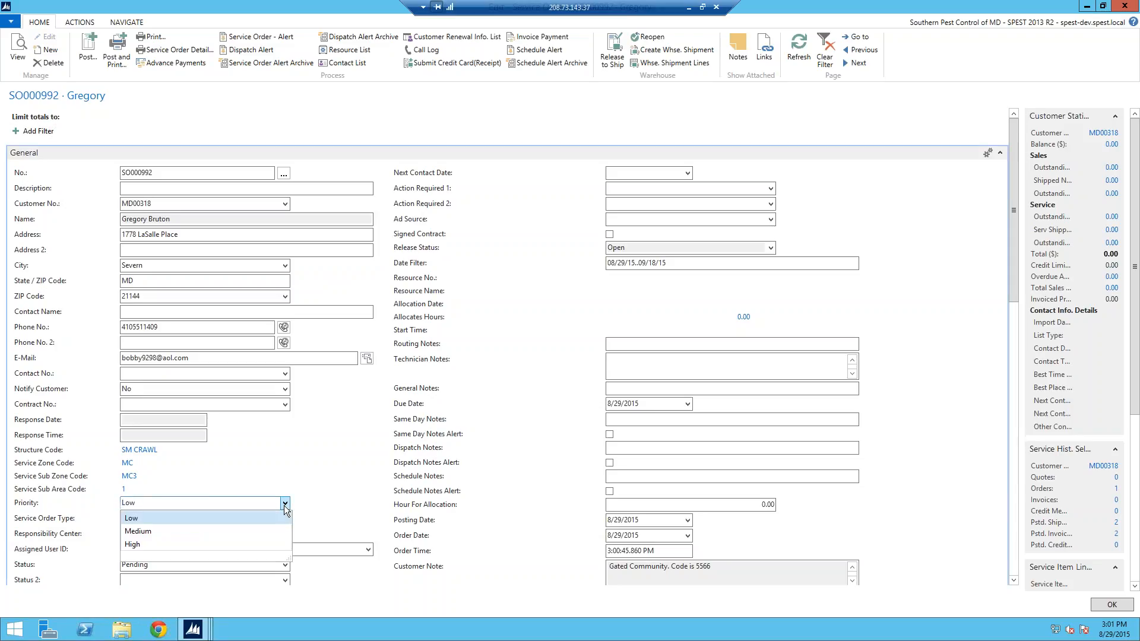
{"action": "left_click", "coordinate": [148, 545]}
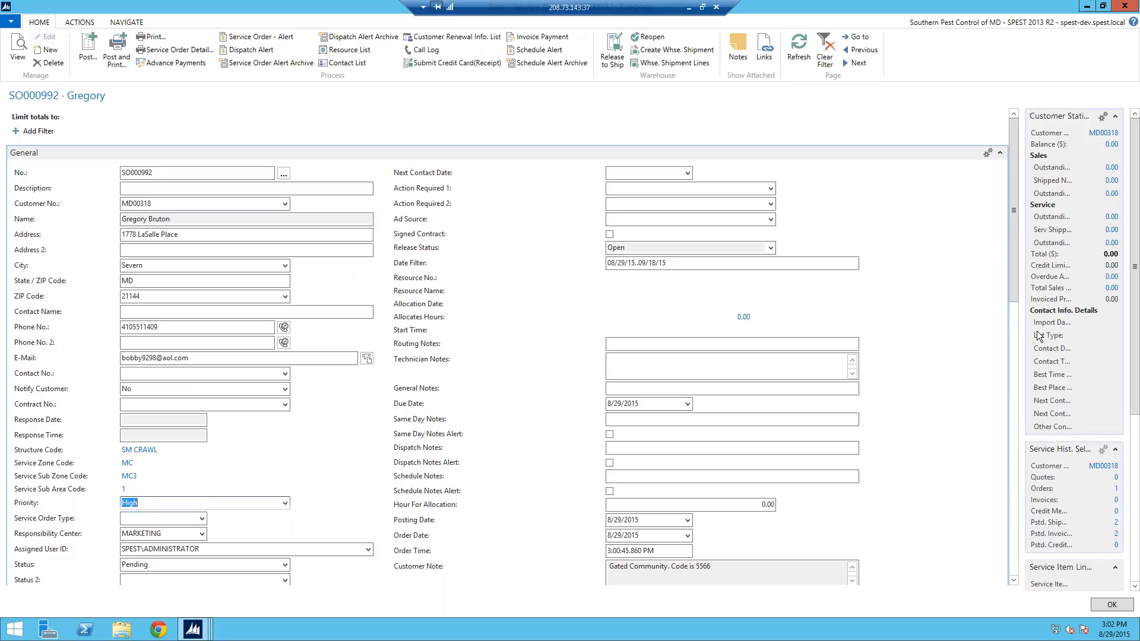
{"action": "scroll", "coordinate": [1019, 312], "scroll_direction": "down", "scroll_amount": 3}
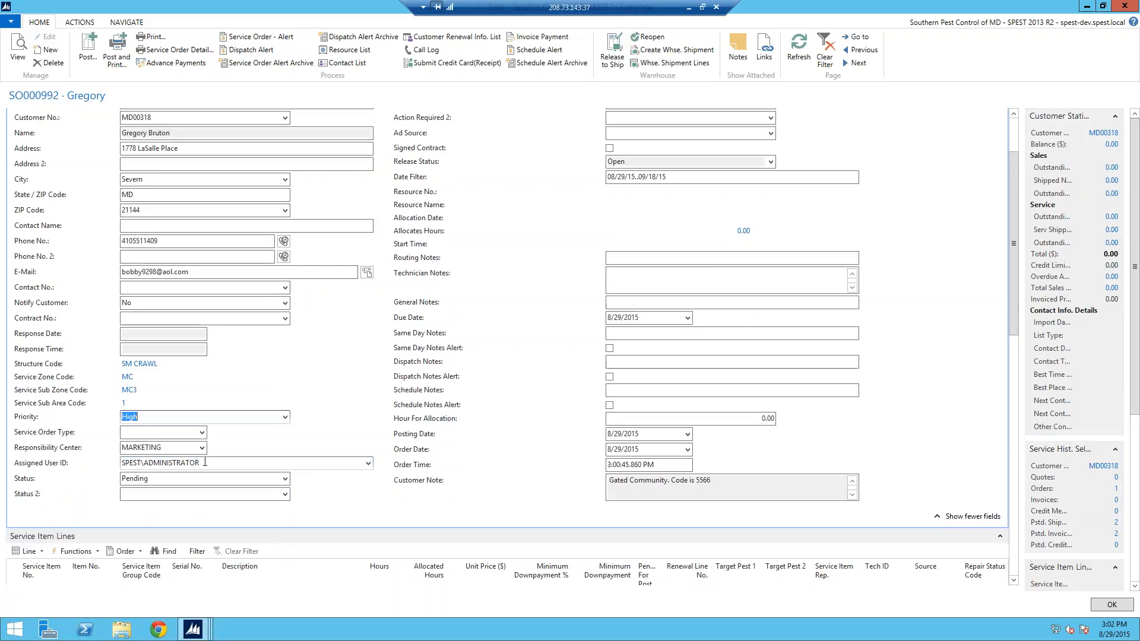
{"action": "left_click", "coordinate": [202, 433]}
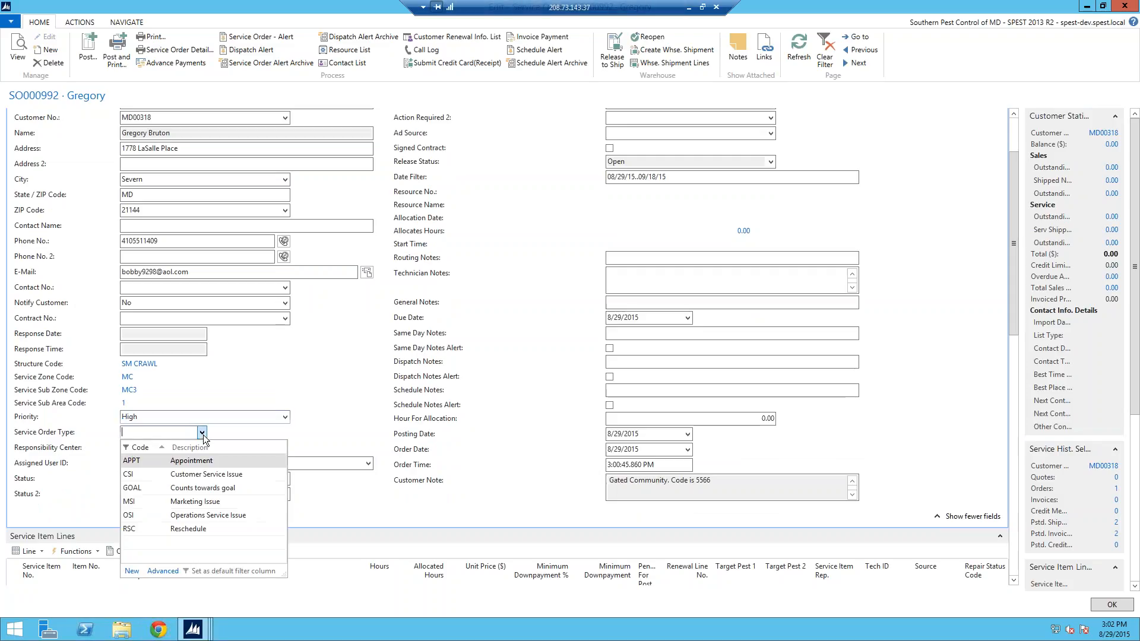
{"action": "left_click", "coordinate": [272, 397]}
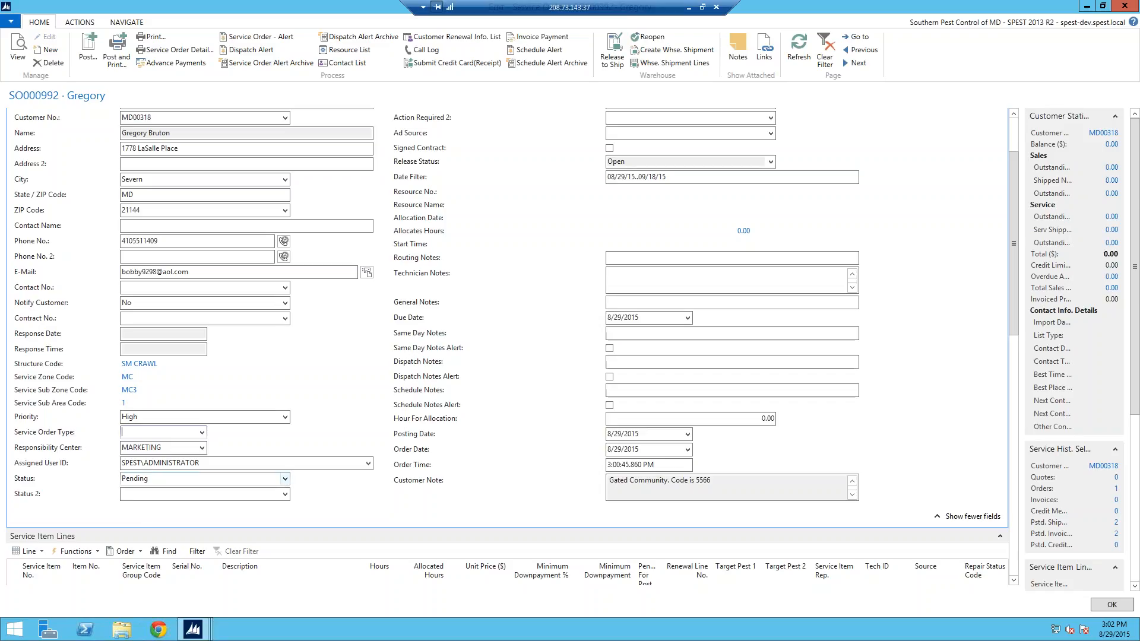
{"action": "left_click", "coordinate": [285, 479]}
{"action": "left_click", "coordinate": [285, 479]}
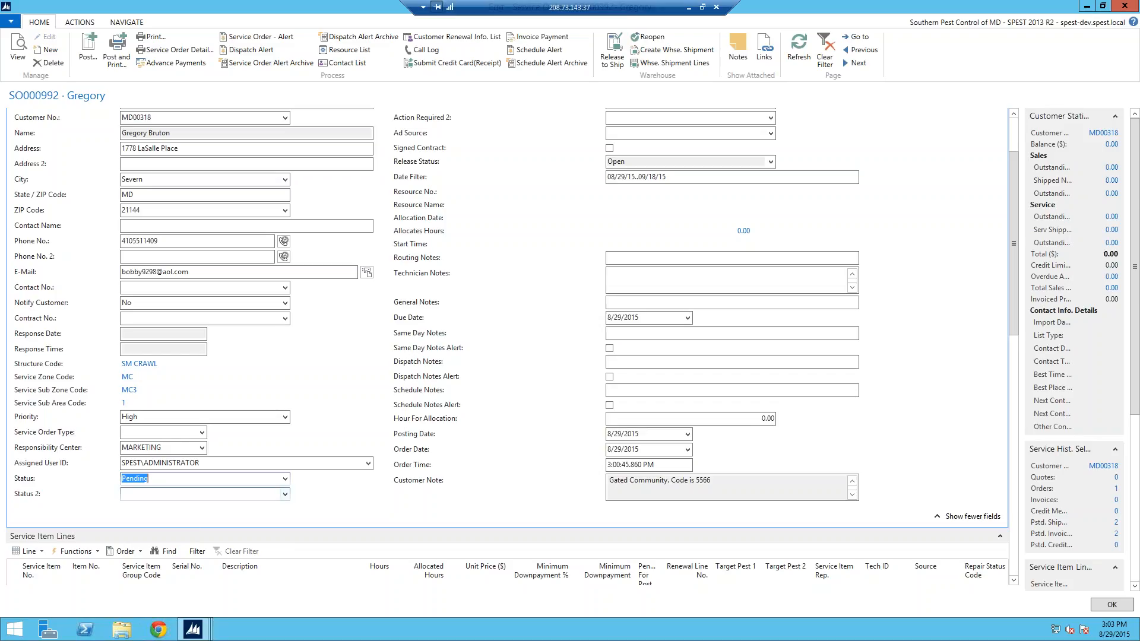
Step: Set Status 2 to NSC, then change it to UCWC (Under Contract with Competitor)
{"action": "left_click", "coordinate": [285, 494]}
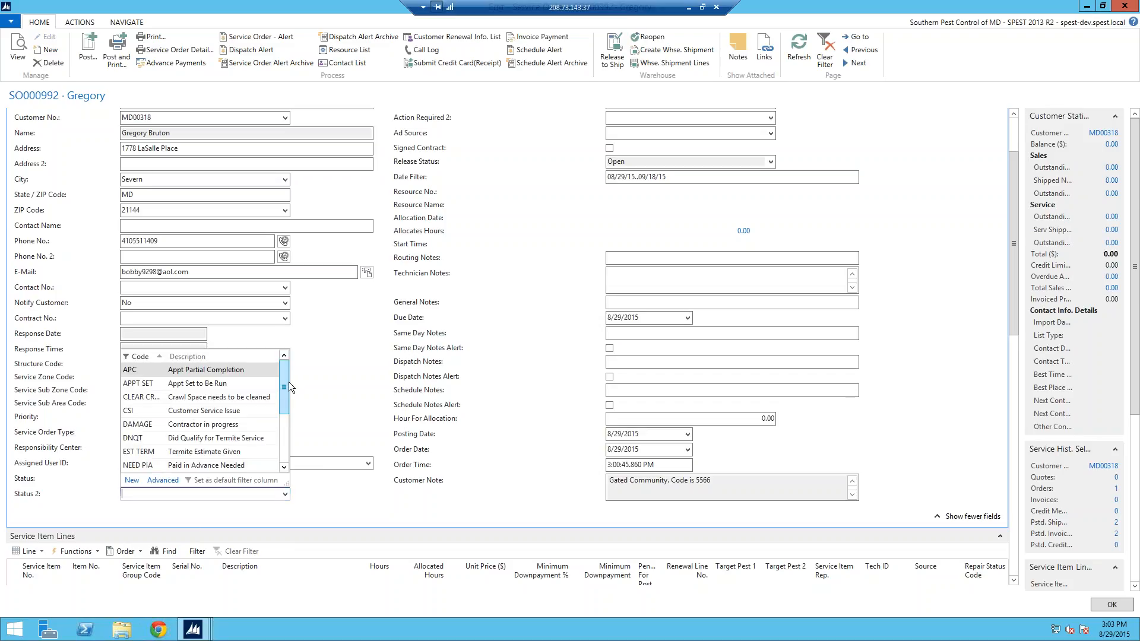
{"action": "mouse_move", "coordinate": [287, 368]}
{"action": "left_mouse_down"}
{"action": "mouse_move", "coordinate": [290, 443]}
{"action": "mouse_move", "coordinate": [285, 368]}
{"action": "left_mouse_up"}
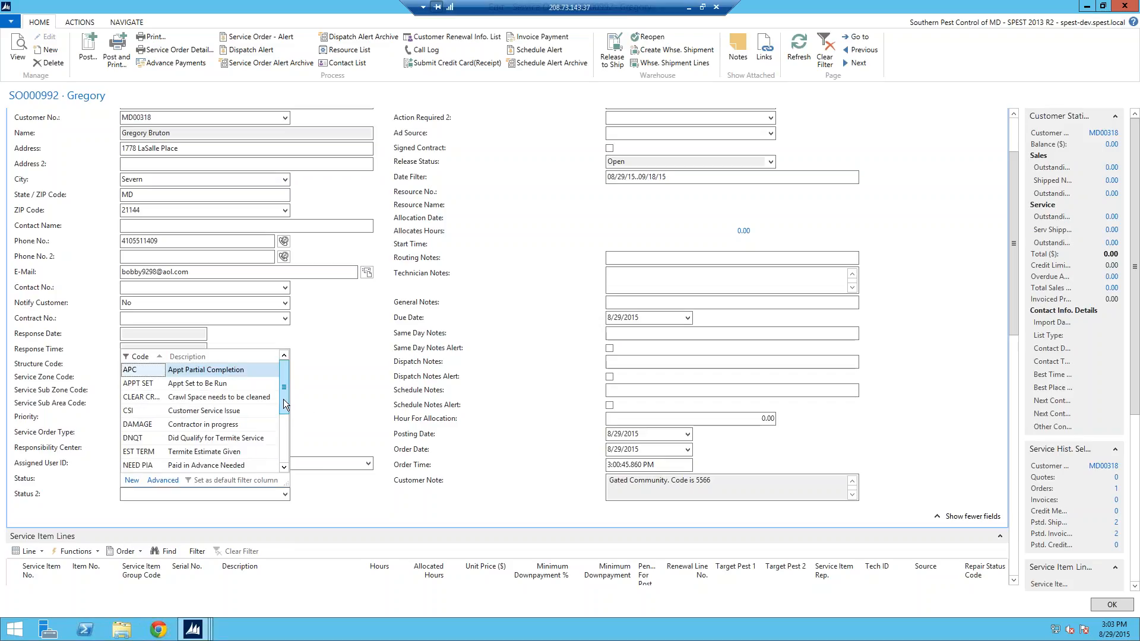
{"action": "left_click_drag", "start_coordinate": [284, 398], "coordinate": [286, 418]}
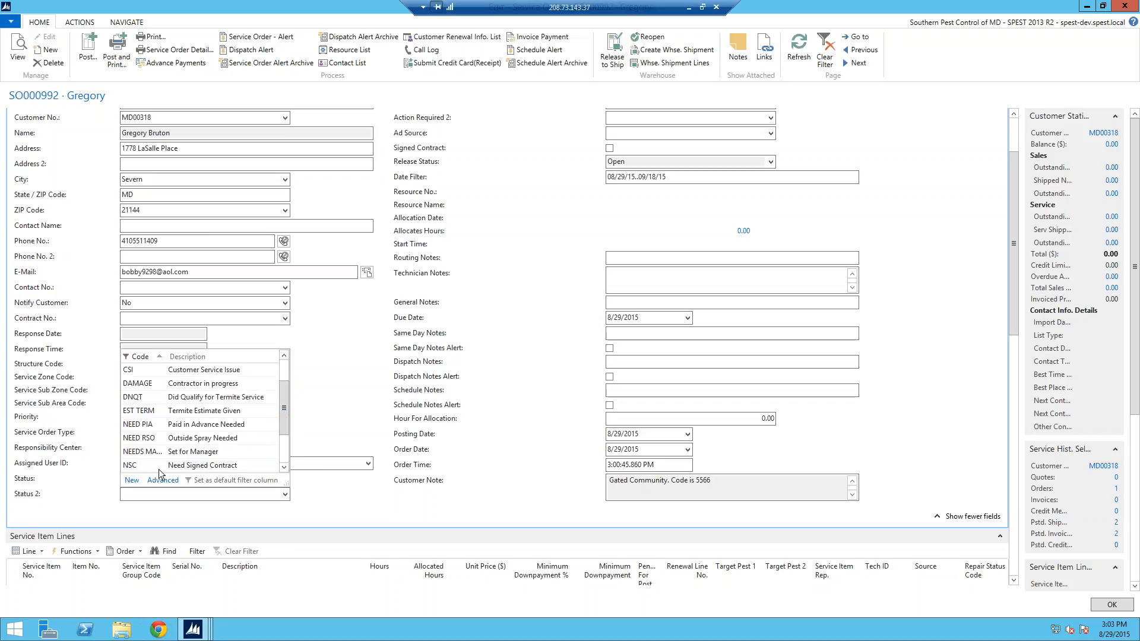
{"action": "left_click", "coordinate": [140, 465]}
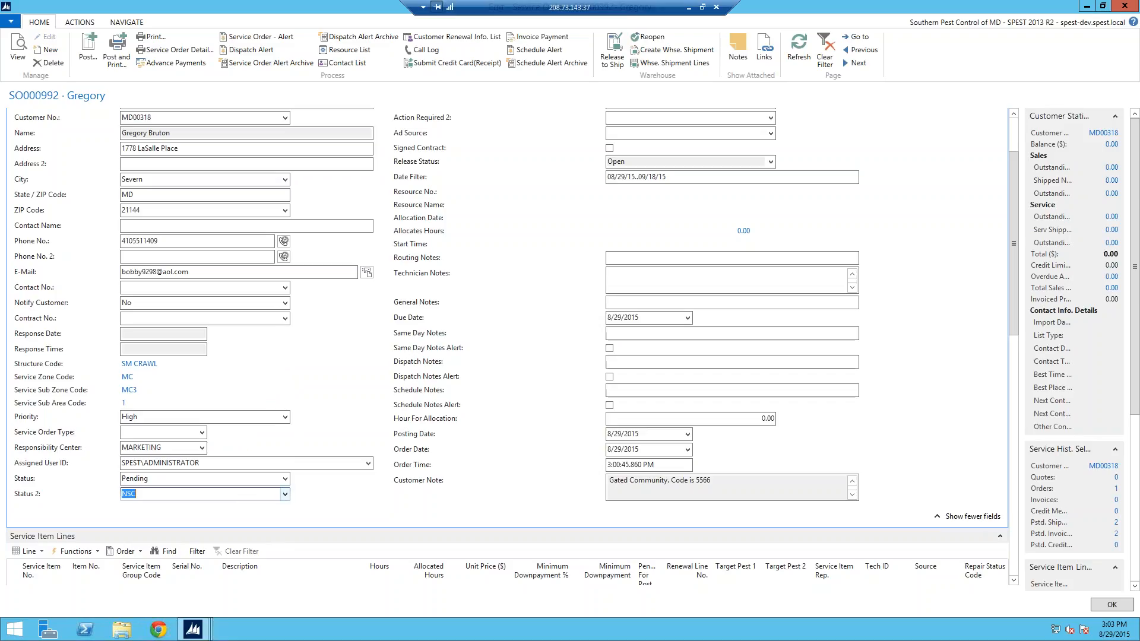
{"action": "left_click", "coordinate": [287, 497]}
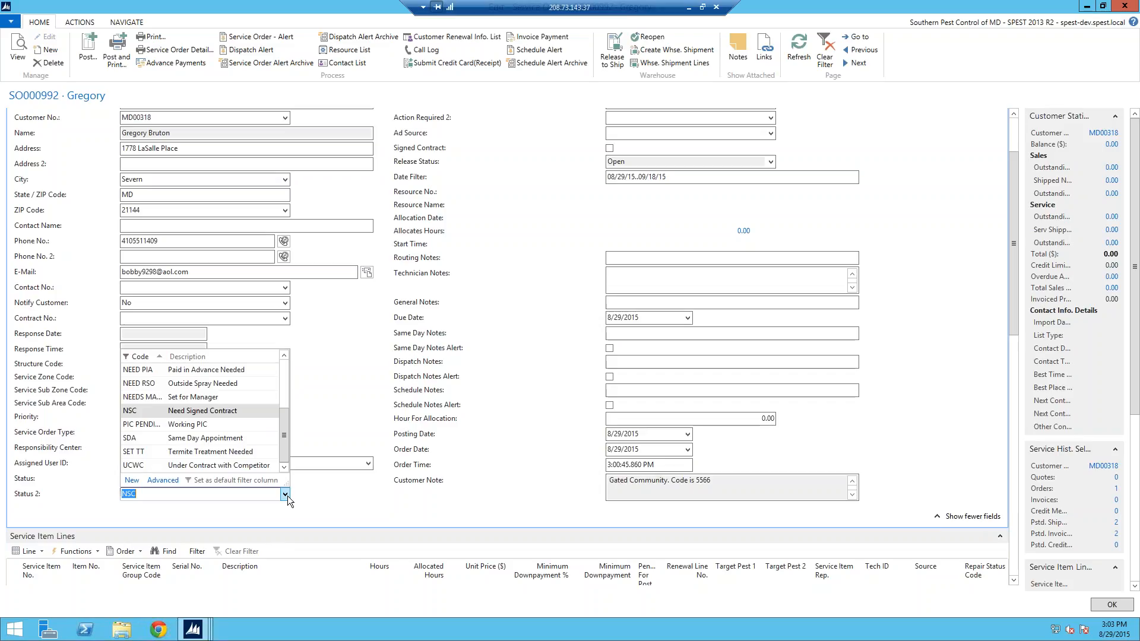
{"action": "left_click", "coordinate": [148, 466]}
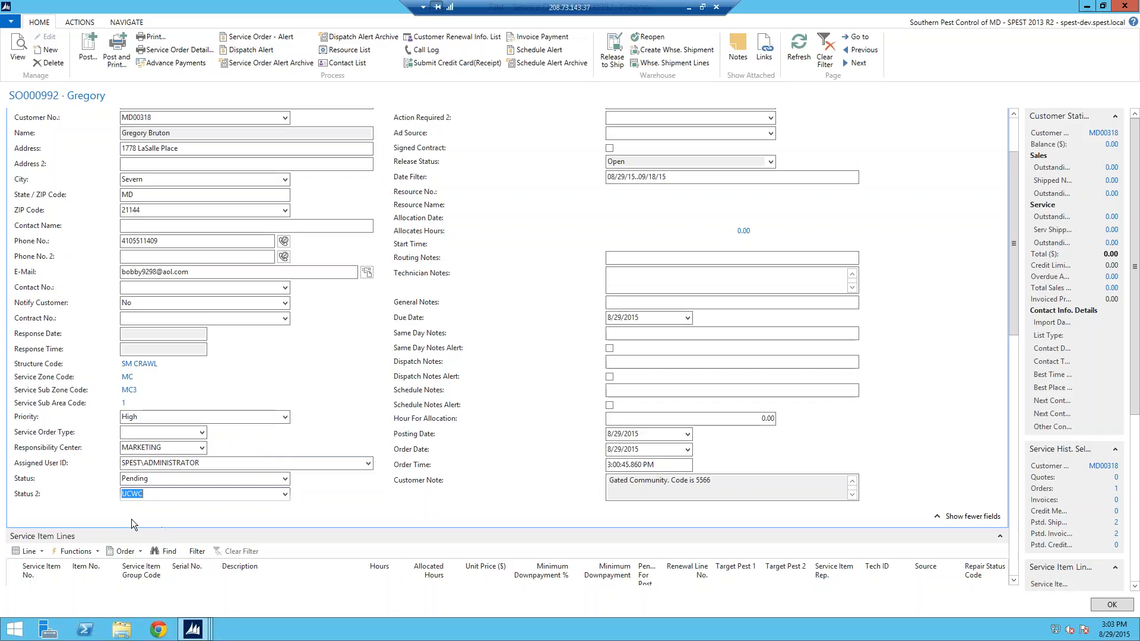
Step: Pick 9/17/2015 as the Next Contact Date from the calendar
{"action": "left_click", "coordinate": [1014, 134]}
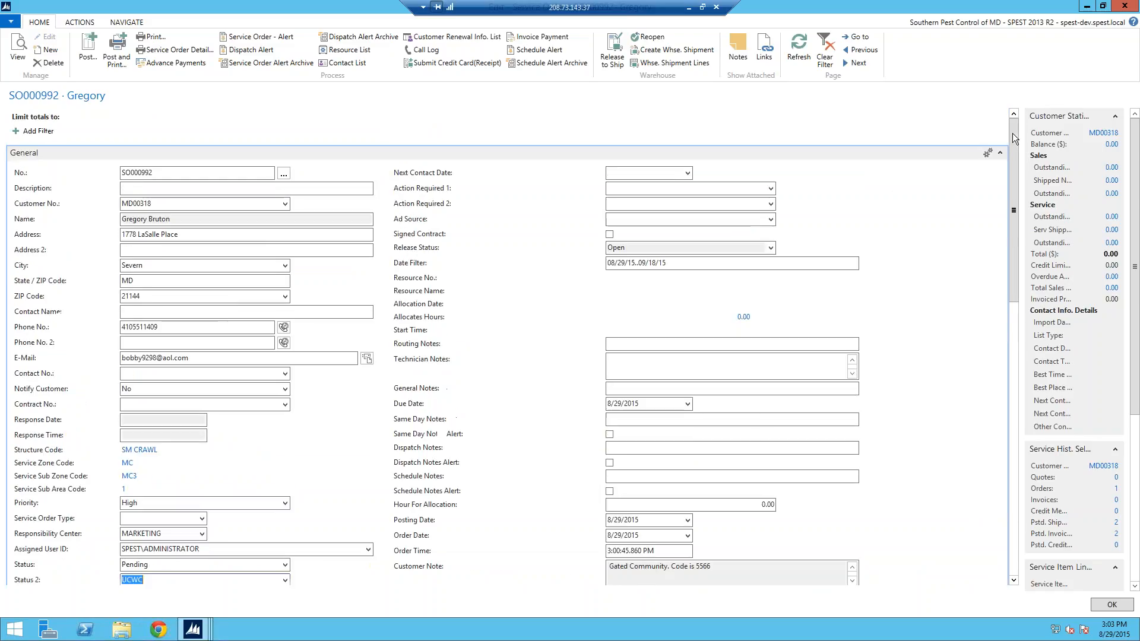
{"action": "left_click", "coordinate": [687, 173]}
{"action": "left_click", "coordinate": [732, 191]}
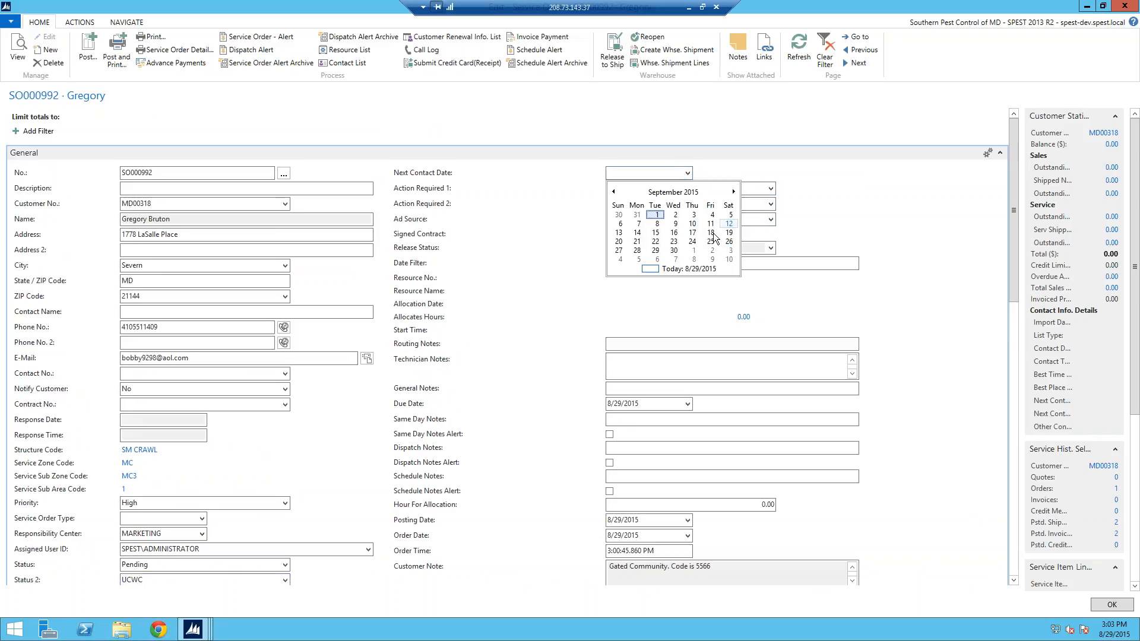
{"action": "left_click", "coordinate": [691, 232]}
Step: Set Action Required 1 to CALL AT NEXT
{"action": "left_click", "coordinate": [769, 189]}
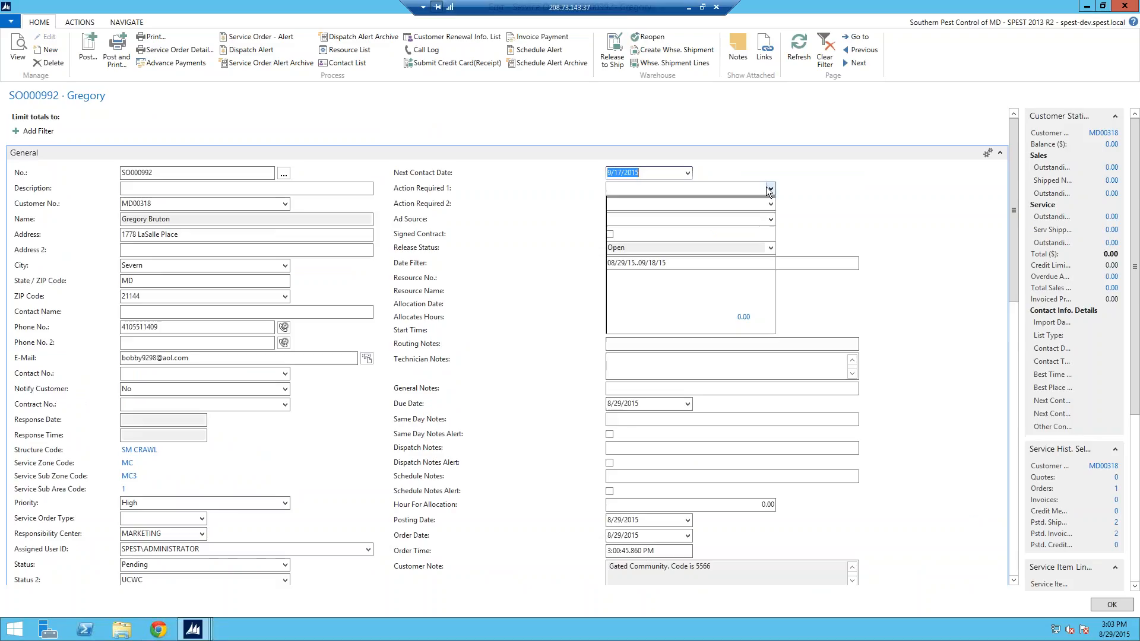
{"action": "left_click", "coordinate": [705, 233]}
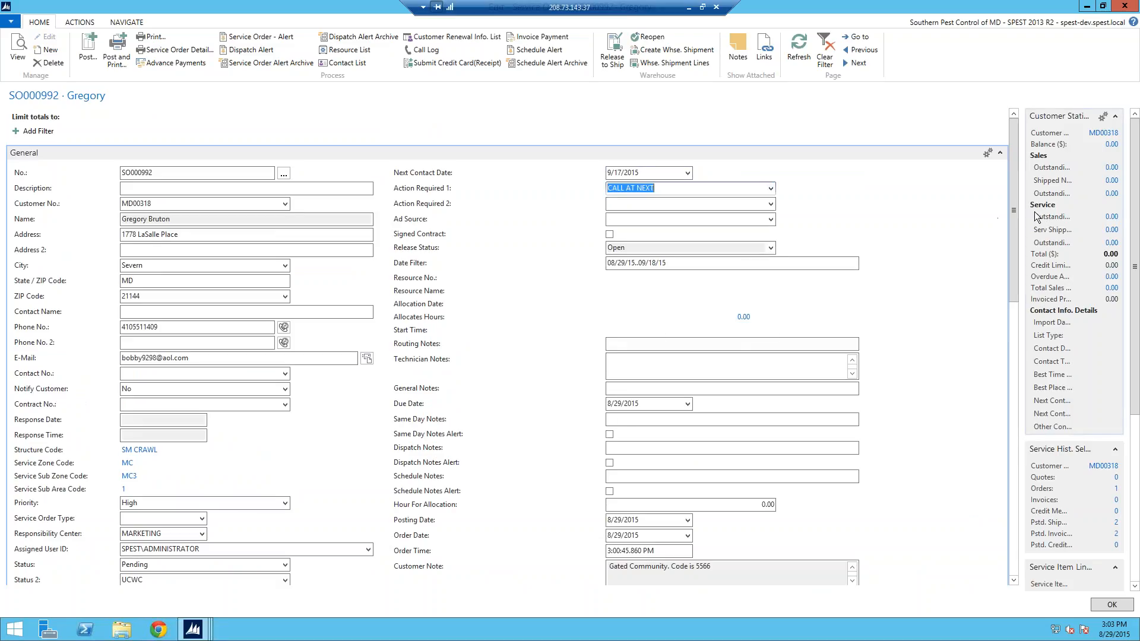
{"action": "left_click_drag", "start_coordinate": [1015, 261], "coordinate": [1014, 263]}
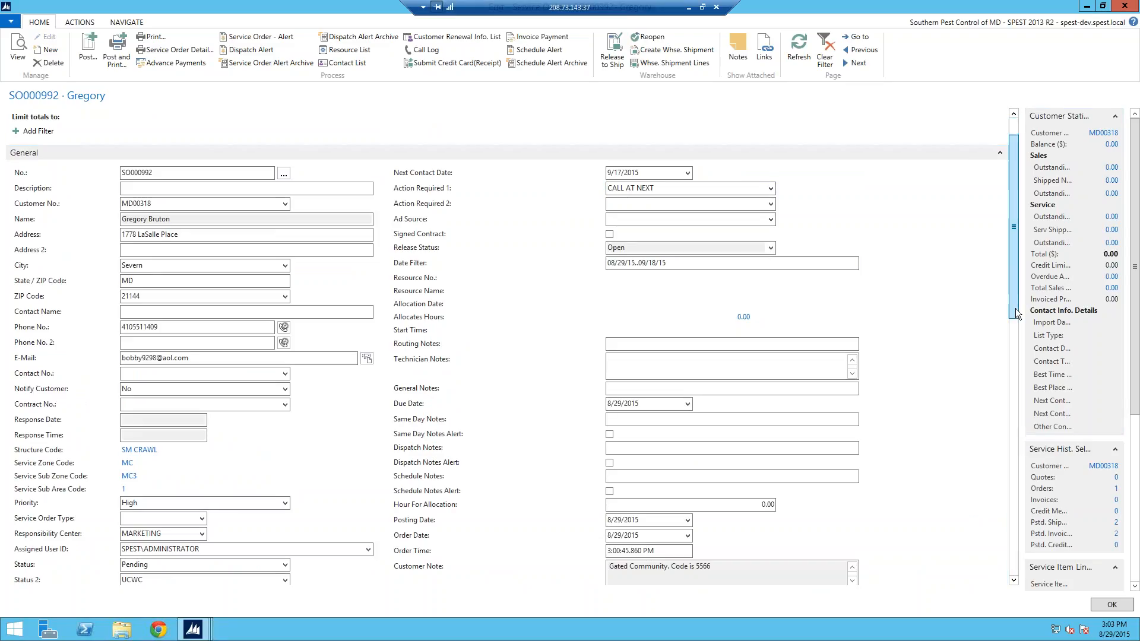
{"action": "scroll", "coordinate": [1016, 293], "scroll_direction": "down", "scroll_amount": 2}
{"action": "scroll", "coordinate": [1020, 119], "scroll_direction": "up", "scroll_amount": 2}
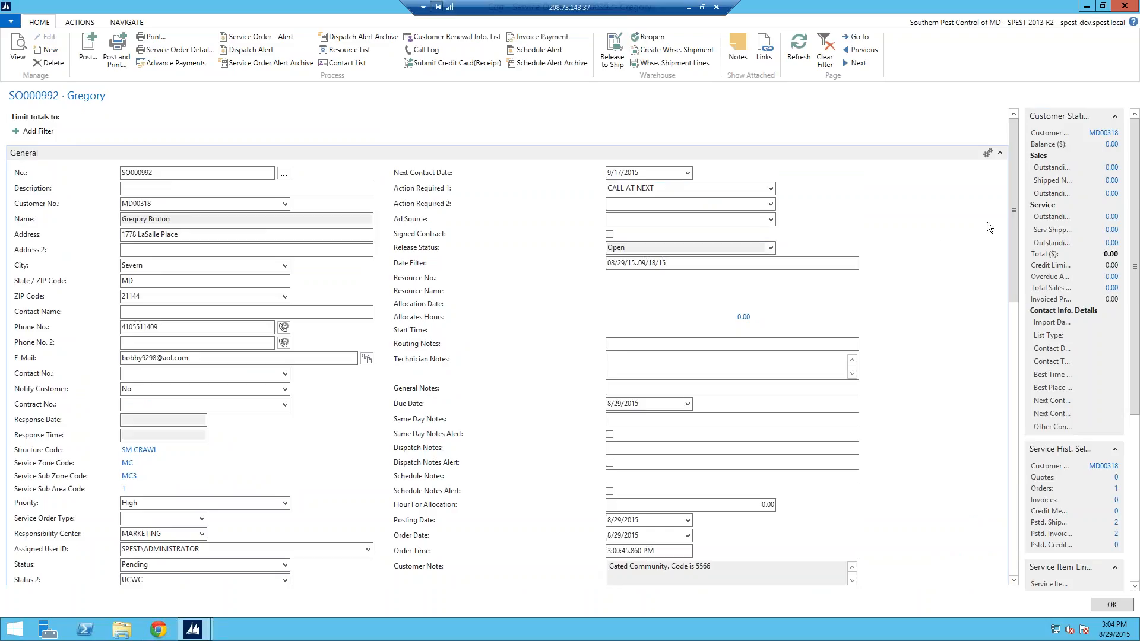
{"action": "scroll", "coordinate": [1013, 208], "scroll_direction": "down", "scroll_amount": 2}
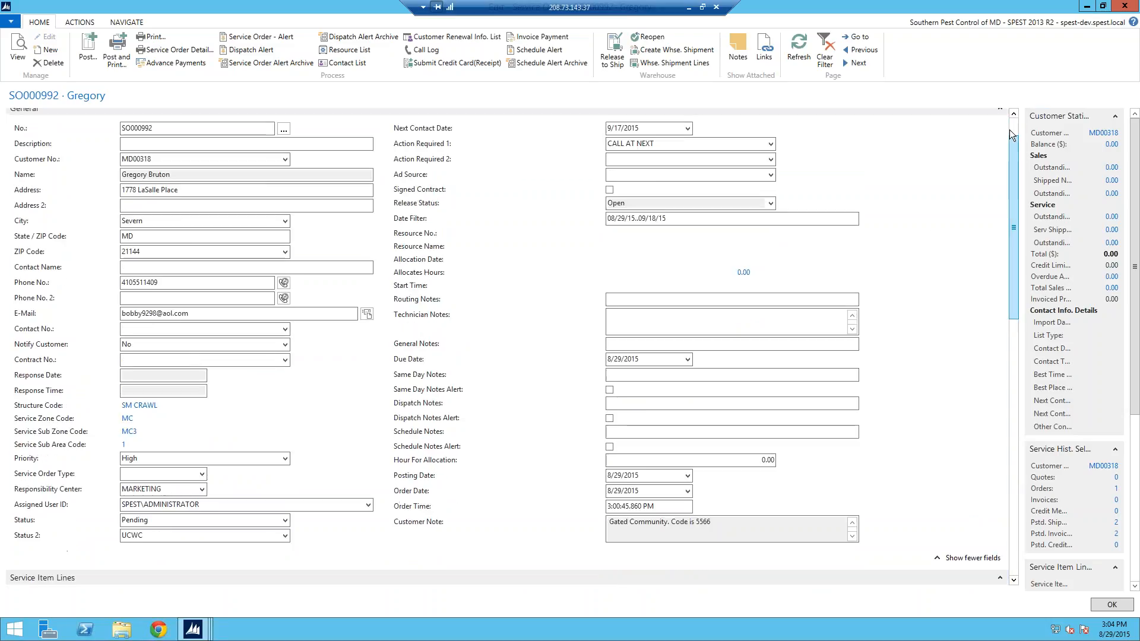
{"action": "scroll", "coordinate": [1010, 127], "scroll_direction": "up", "scroll_amount": 2}
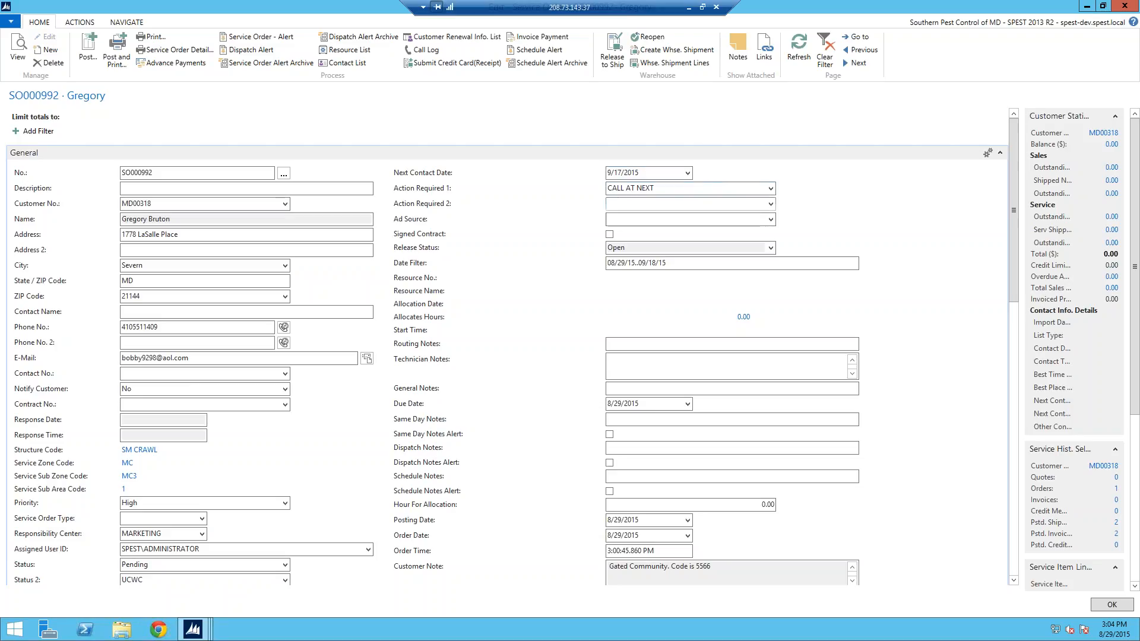
Step: Change Action Required 1 to RA, then SOS, and finally EST (Termite Estimate)
{"action": "left_click", "coordinate": [771, 191]}
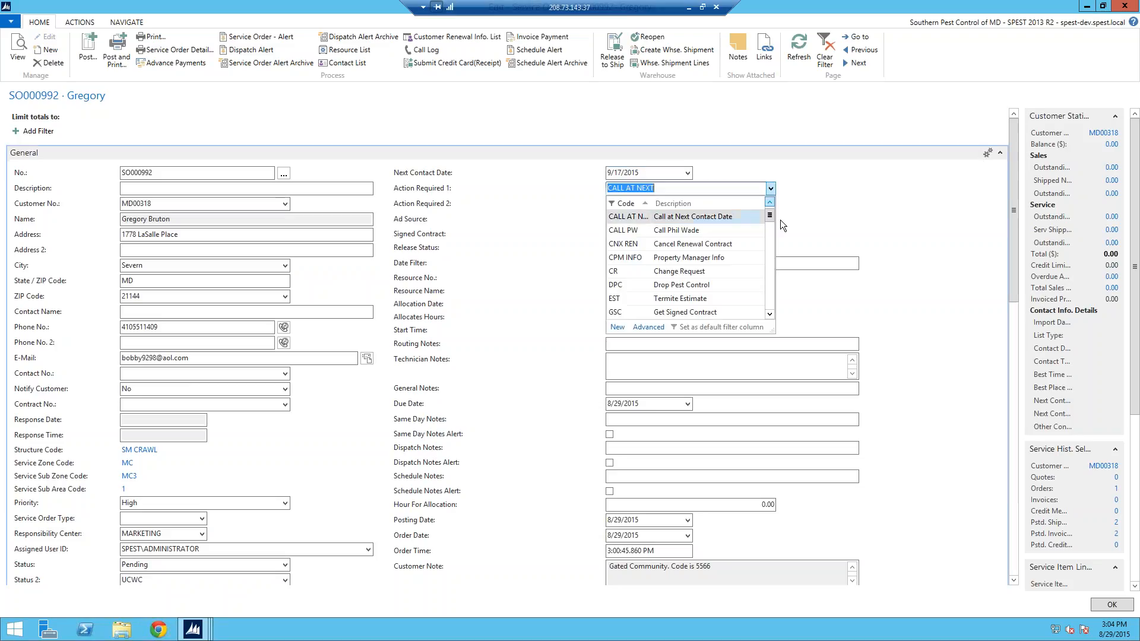
{"action": "left_click_drag", "start_coordinate": [769, 216], "coordinate": [768, 244]}
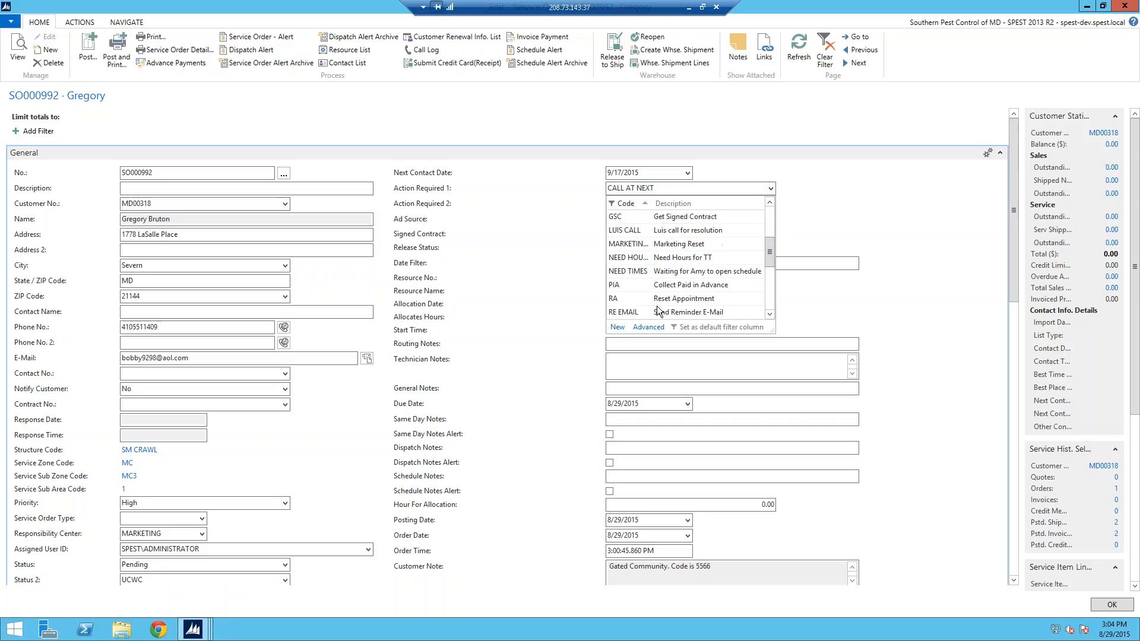
{"action": "left_click", "coordinate": [635, 299]}
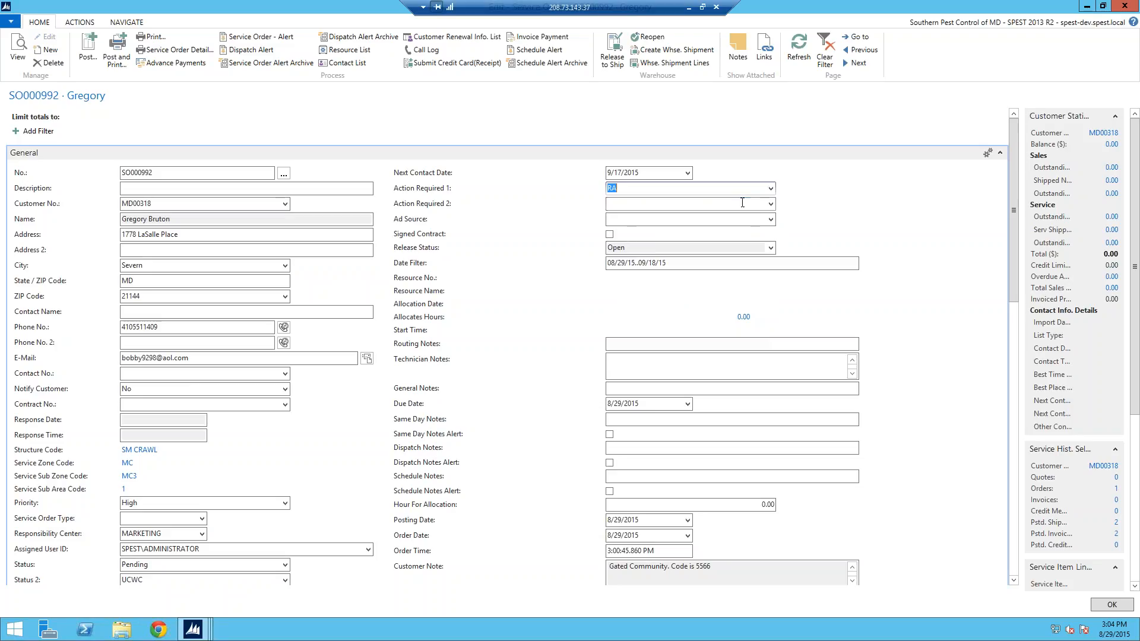
{"action": "left_click", "coordinate": [771, 189]}
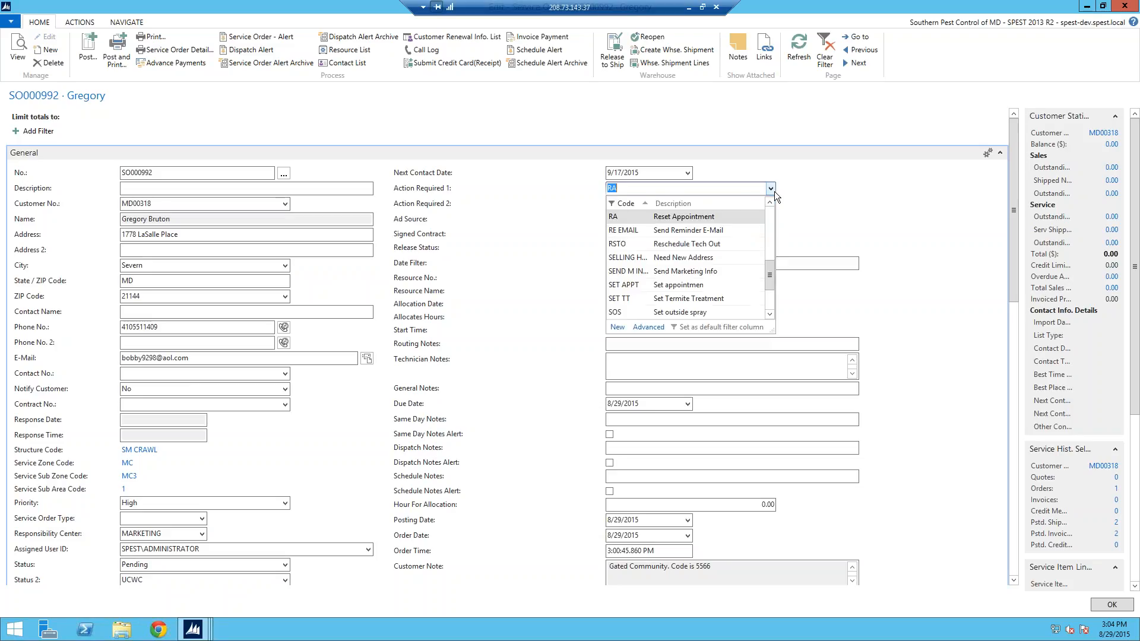
{"action": "left_click", "coordinate": [717, 311]}
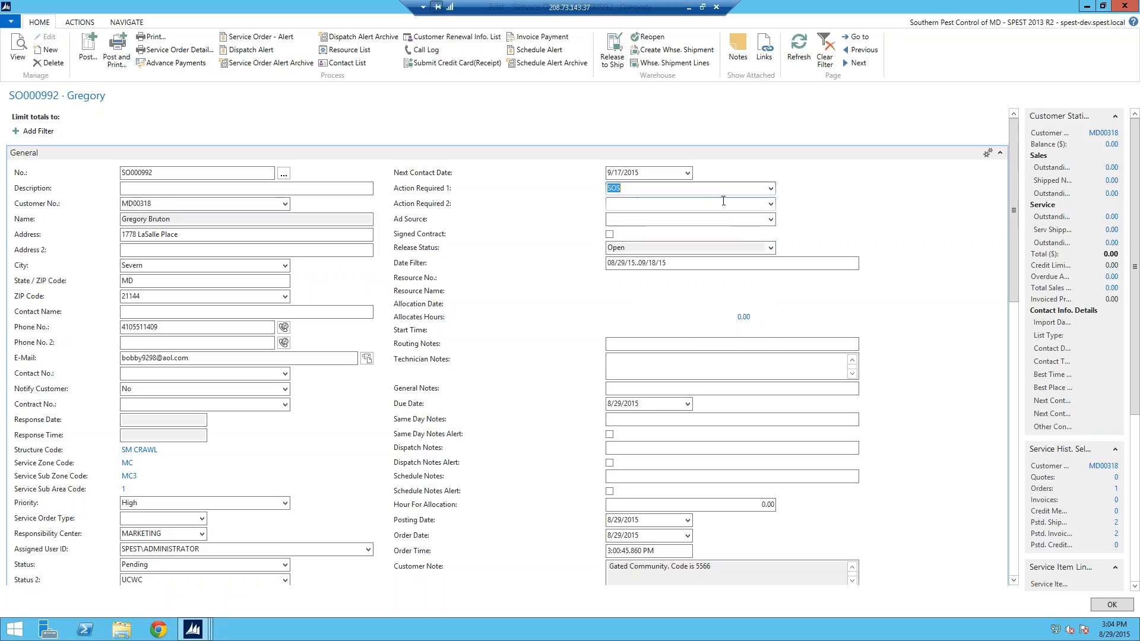
{"action": "left_click", "coordinate": [770, 188]}
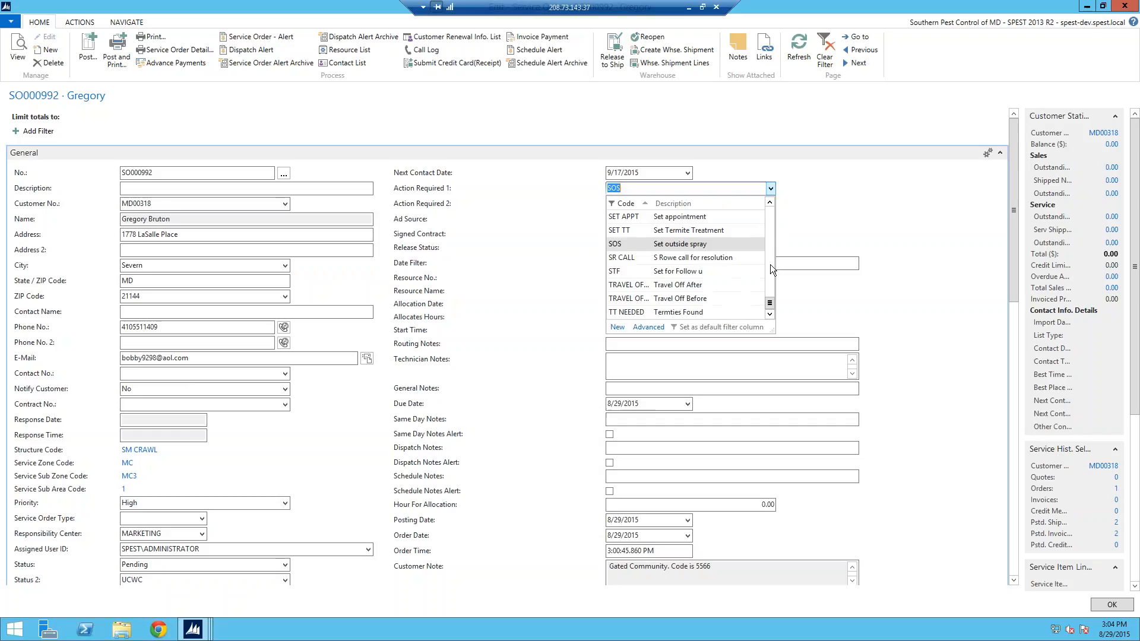
{"action": "scroll", "coordinate": [771, 238], "scroll_direction": "up", "scroll_amount": 2}
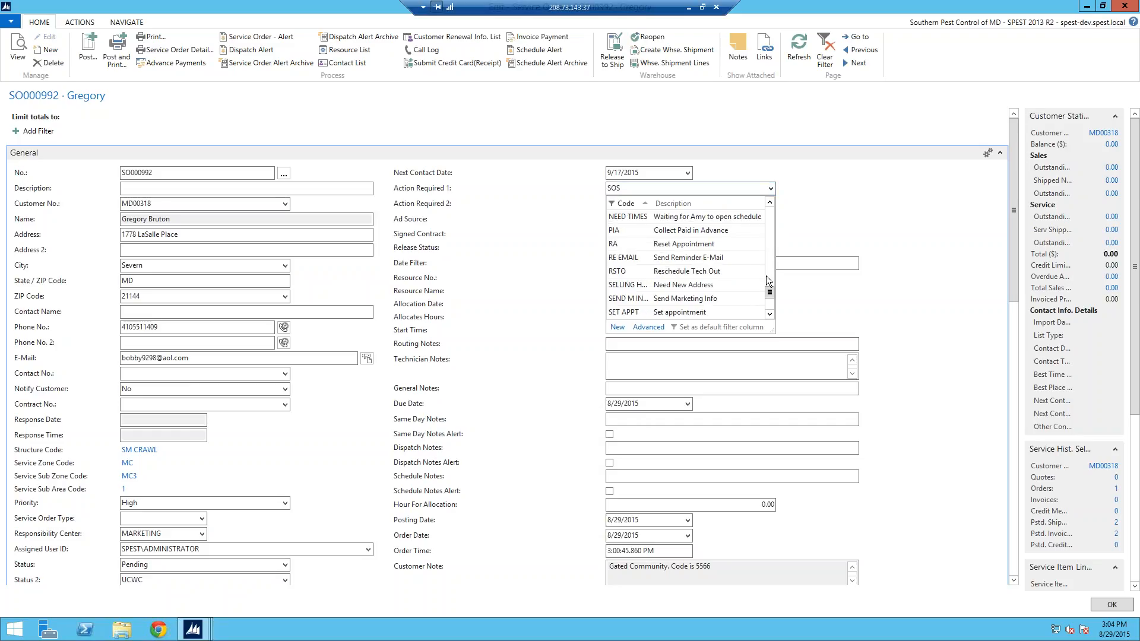
{"action": "left_click_drag", "start_coordinate": [770, 295], "coordinate": [771, 283]}
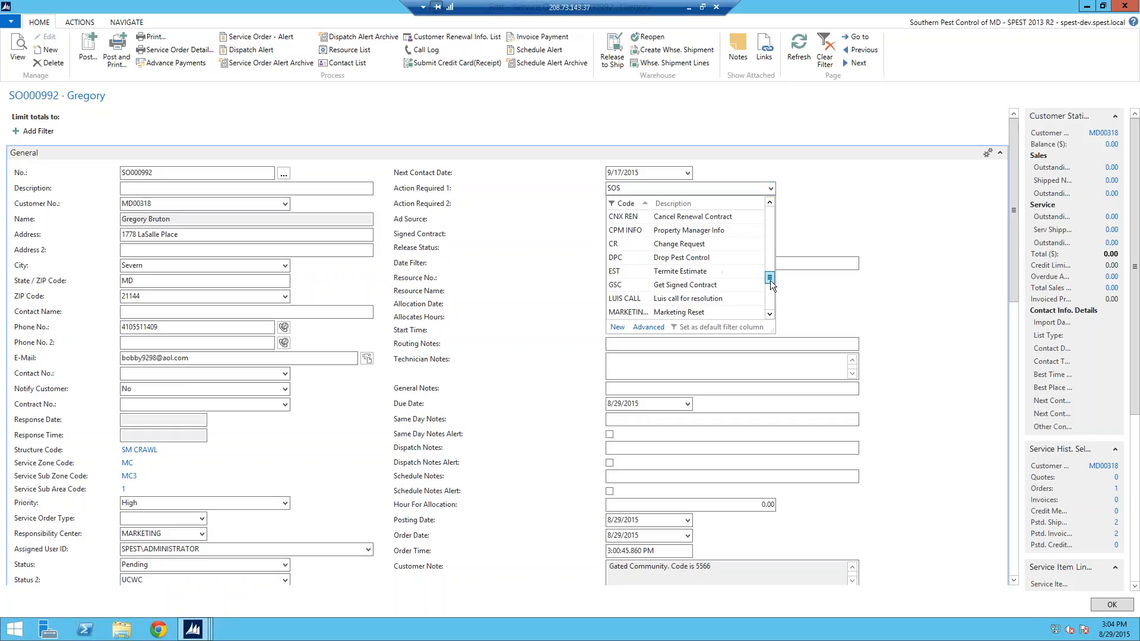
{"action": "left_click", "coordinate": [691, 272]}
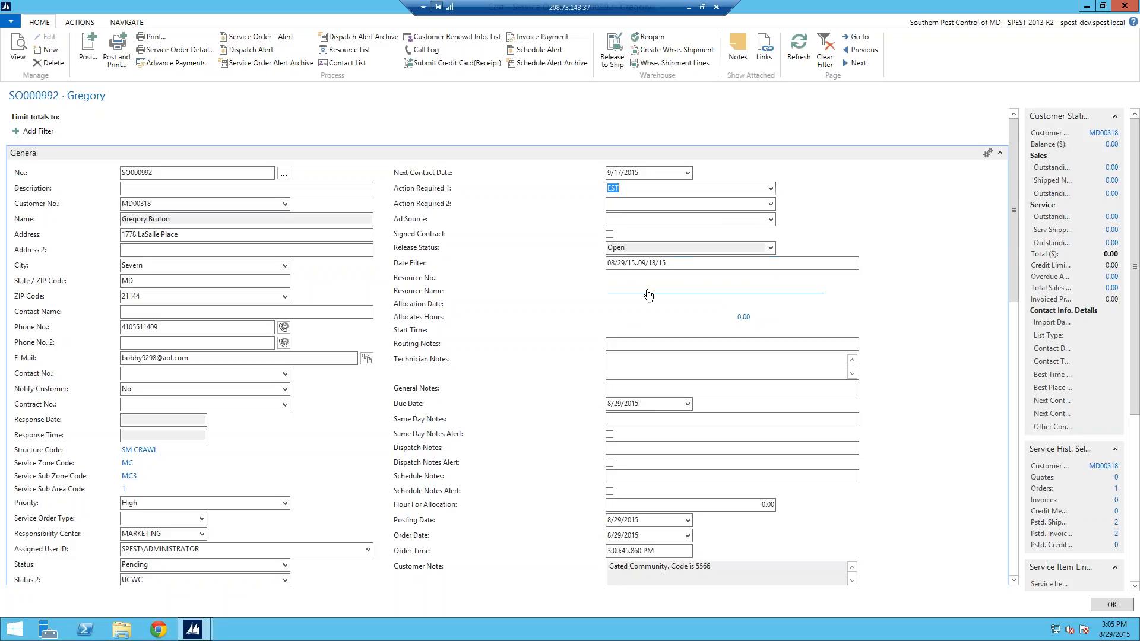
Step: Dismiss the Action Required 2 list unchanged and select the EST value in Action Required 1
{"action": "left_click", "coordinate": [769, 204]}
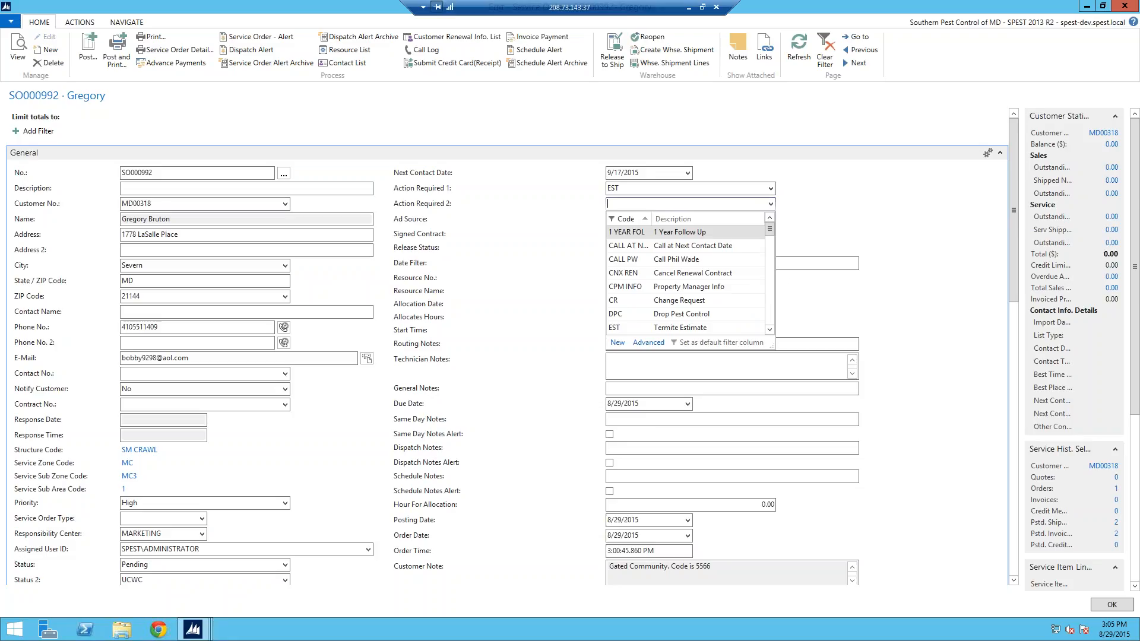
{"action": "left_click", "coordinate": [658, 198]}
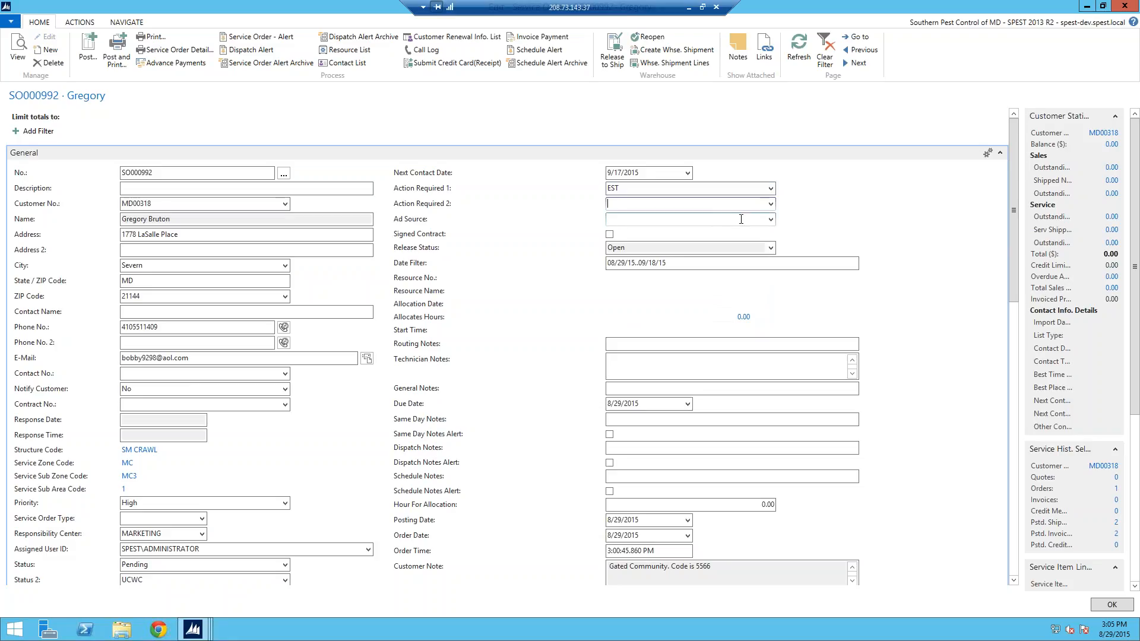
{"action": "left_click", "coordinate": [644, 184]}
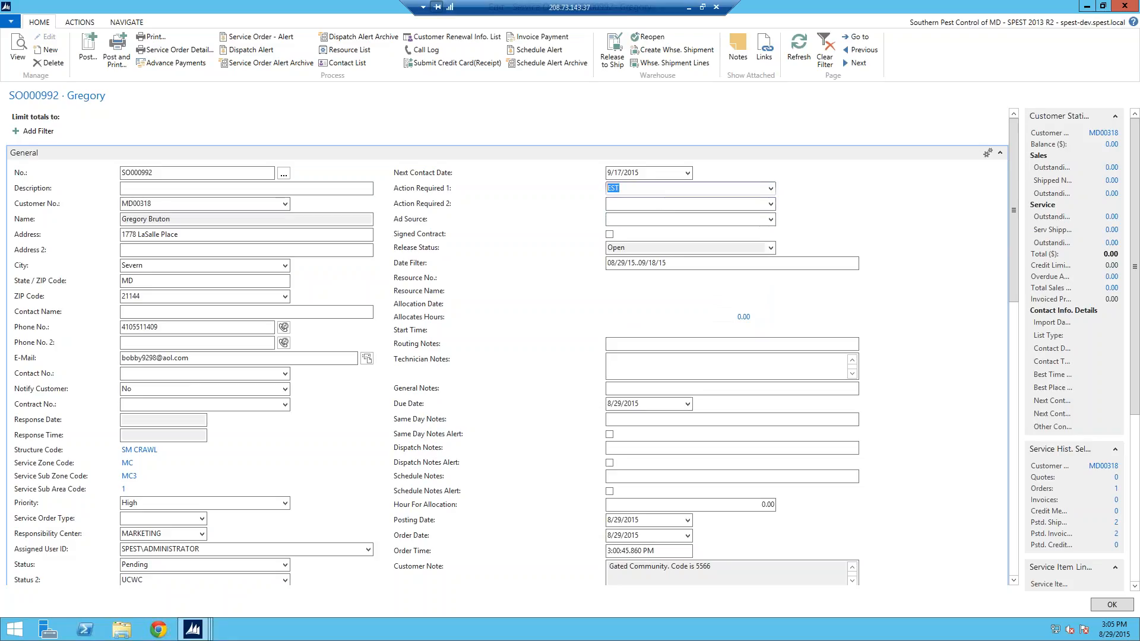
{"action": "left_click", "coordinate": [666, 207]}
{"action": "left_click", "coordinate": [661, 189]}
Step: Delete EST from Action Required 1, close the Ad Source list unchanged, and enter Routing Notes
{"action": "key", "text": "BackSpace"}
{"action": "left_click", "coordinate": [801, 212]}
{"action": "left_click", "coordinate": [771, 219]}
{"action": "left_click_drag", "start_coordinate": [772, 272], "coordinate": [774, 241]}
{"action": "left_click", "coordinate": [795, 234]}
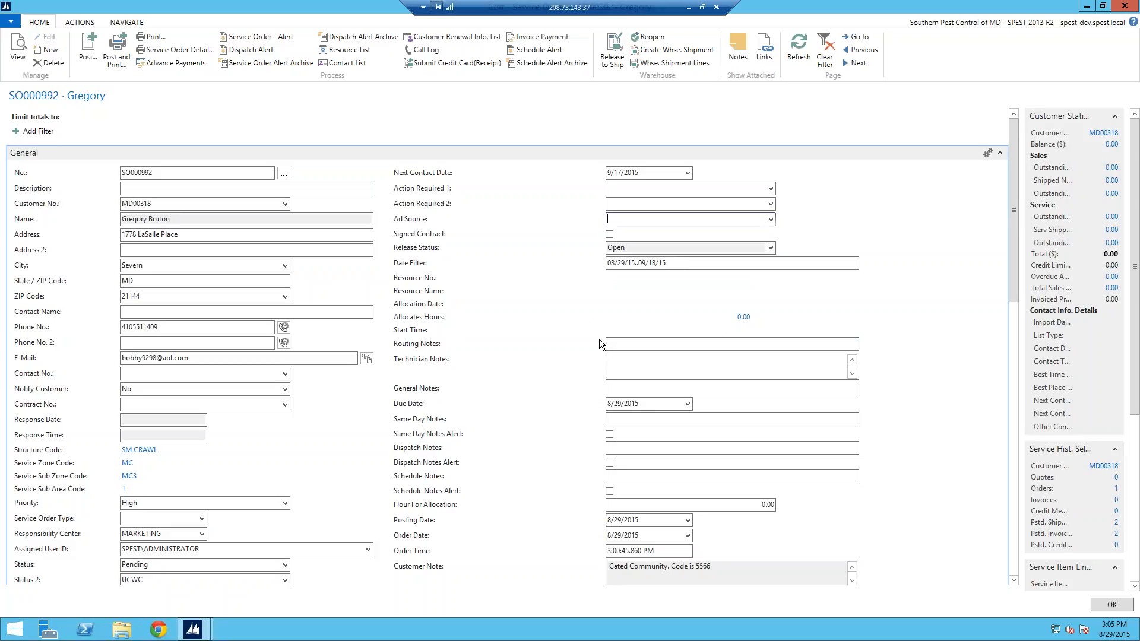
{"action": "left_click_drag", "start_coordinate": [1011, 244], "coordinate": [1013, 262]}
{"action": "left_click", "coordinate": [630, 302]}
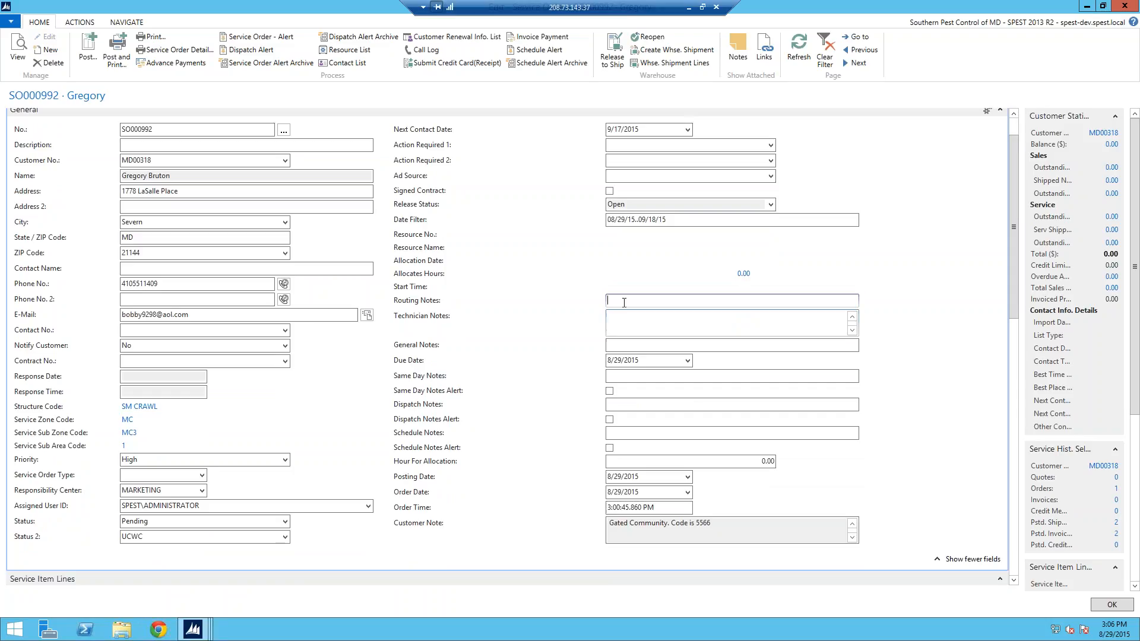
Step: Enter a routing note stating which person should handle the order and not to move it
{"action": "type", "text": "N"}
{"action": "key", "text": "BackSpace"}
{"action": "type", "text": "Notesdfor AMy."}
{"action": "key", "text": "BackSpace"}
{"action": "key", "text": "BackSpace"}
{"action": "key", "text": "BackSpace"}
{"action": "type", "text": "my. Dave only don't move"}
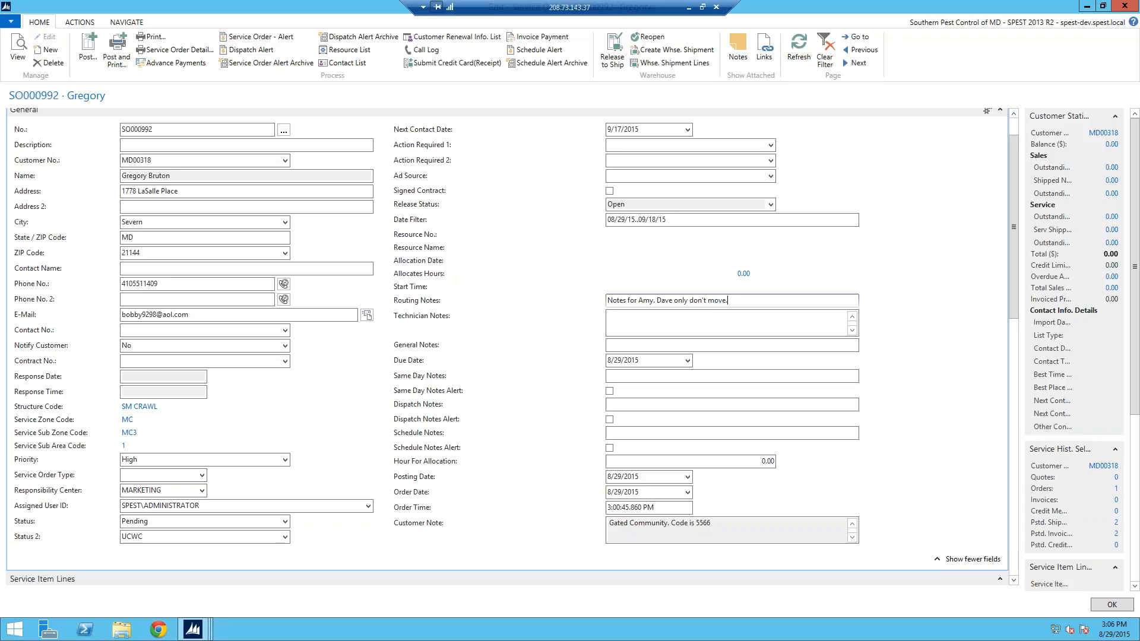
{"action": "type", "text": "."}
{"action": "key", "text": "Tab"}
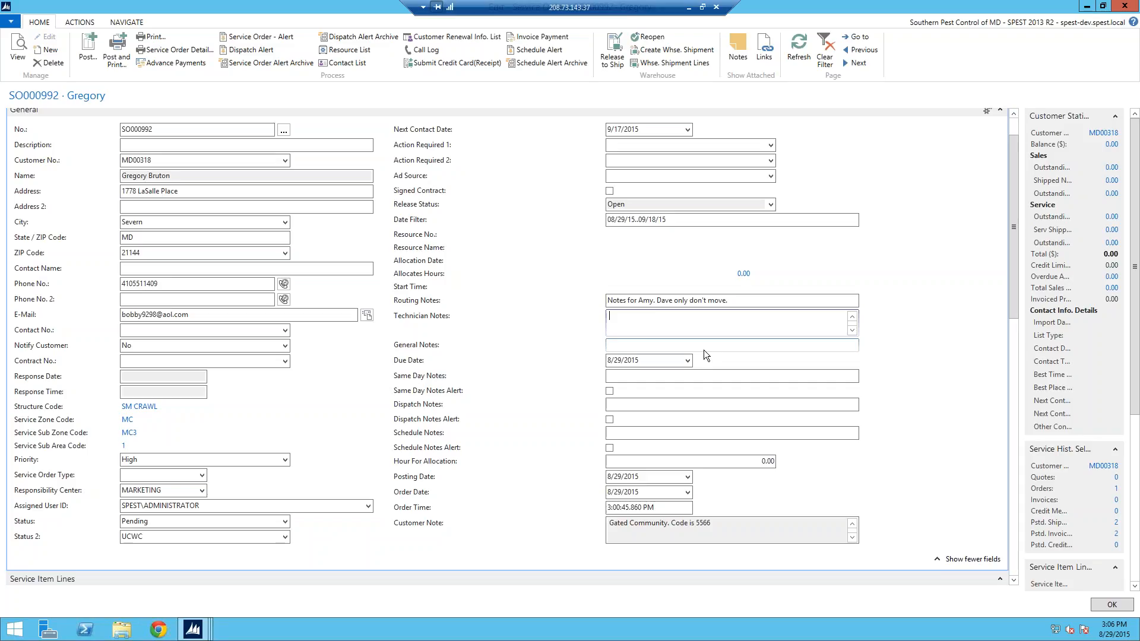
Step: Type 'Specific tech notes.' in the Technician Notes field
{"action": "type", "text": "Speco"}
{"action": "type", "text": "fic tech"}
{"action": "type", "text": " mo"}
{"action": "key", "text": "BackSpace"}
{"action": "key", "text": "BackSpace"}
{"action": "type", "text": "notes."}
{"action": "key", "text": "Tab"}
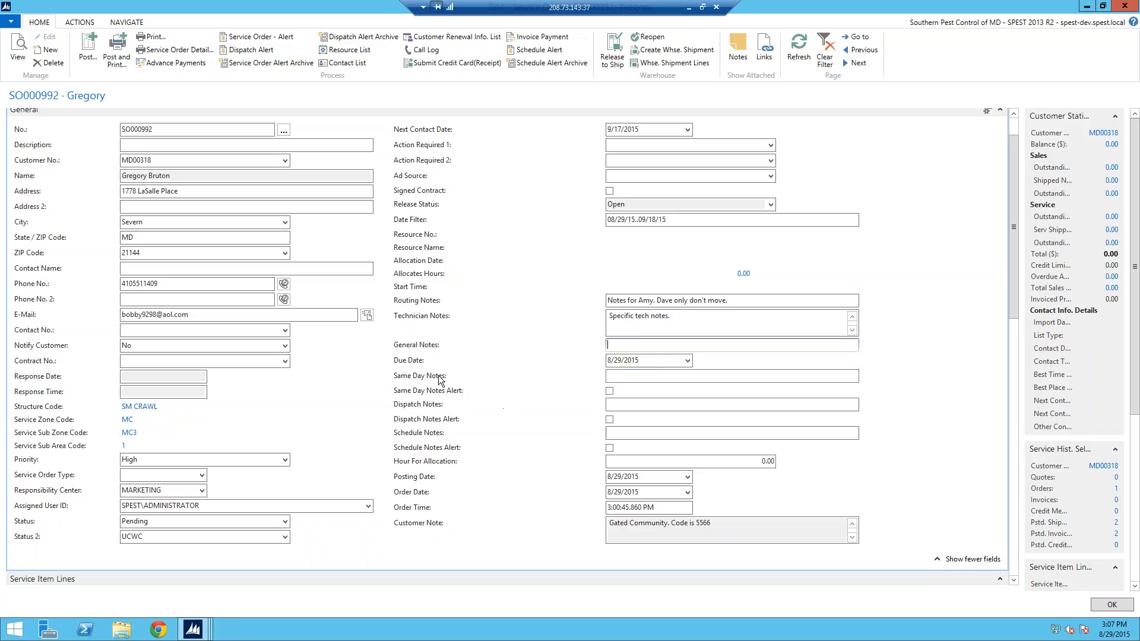
Step: Enter 'Same day appointments' in Same Day Notes
{"action": "left_click", "coordinate": [618, 377]}
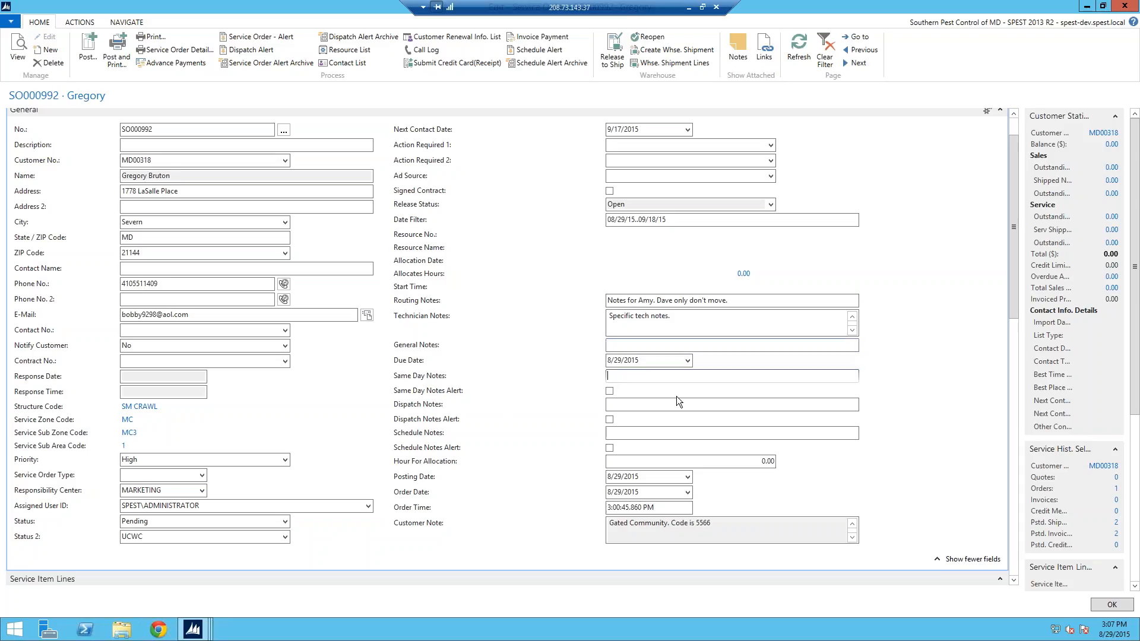
{"action": "type", "text": "Same day appointments"}
Step: Enter 'Alert for department who set the appointment' in Dispatch Notes
{"action": "left_click", "coordinate": [678, 406]}
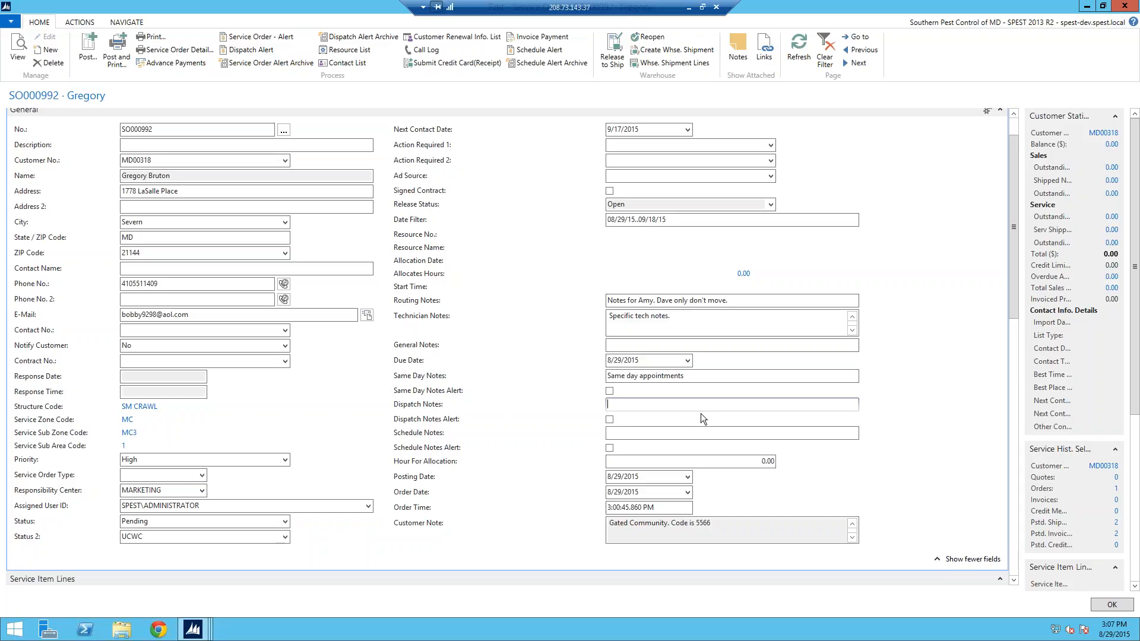
{"action": "type", "text": "Alert for department who"}
{"action": "type", "text": "set the appointment"}
Step: Enter 'Need appt time for treater on Aug 31' in SO000992's Schedule Notes, correcting typos along the way
{"action": "left_click", "coordinate": [854, 433]}
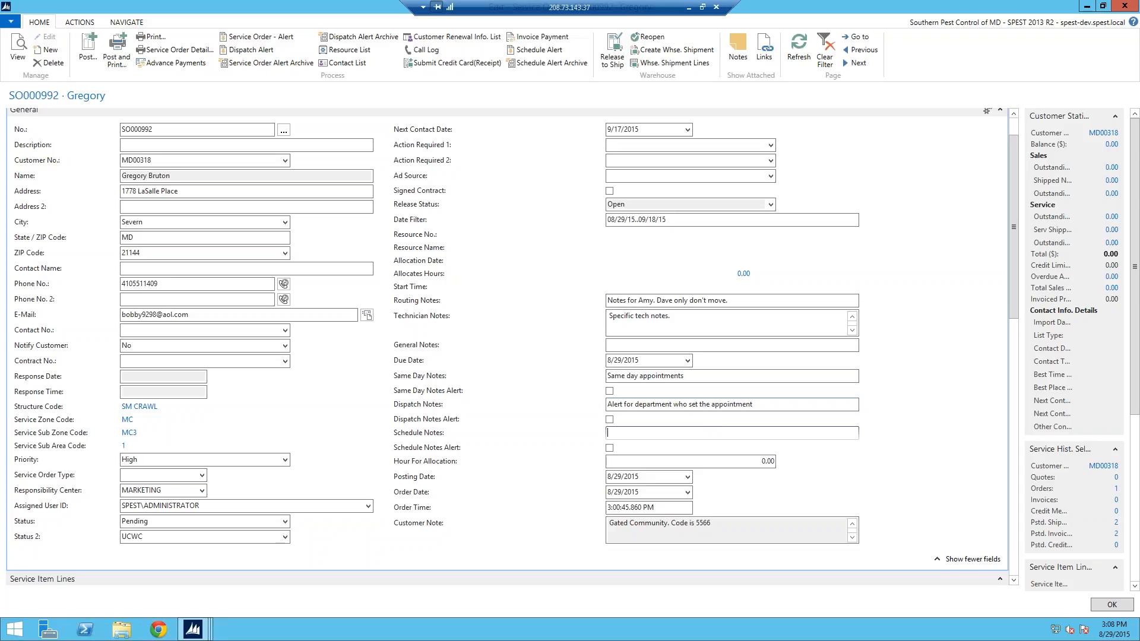
{"action": "type", "text": "Need "}
{"action": "type", "text": "appr"}
{"action": "type", "text": " time for treate"}
{"action": "key", "text": "BackSpace"}
{"action": "type", "text": "t"}
{"action": "key", "text": "BackSpace"}
{"action": "type", "text": "er on Aug 31"}
Step: Tick Dispatch Notes Alert, confirm sending the alert, and close SO000992
{"action": "left_click", "coordinate": [609, 419]}
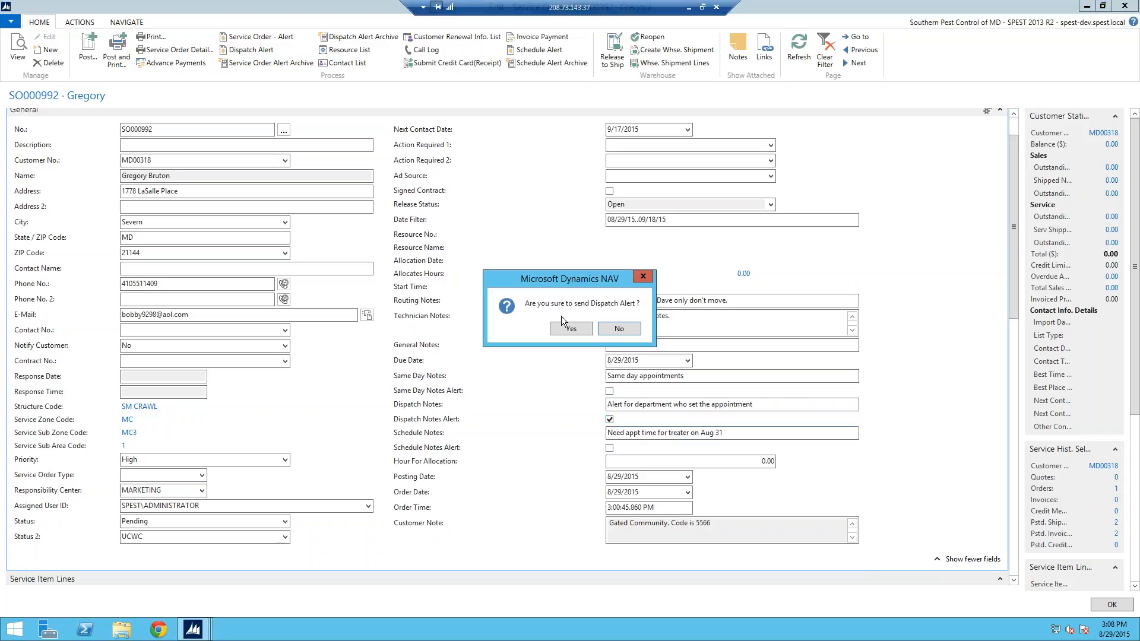
{"action": "left_click", "coordinate": [570, 330]}
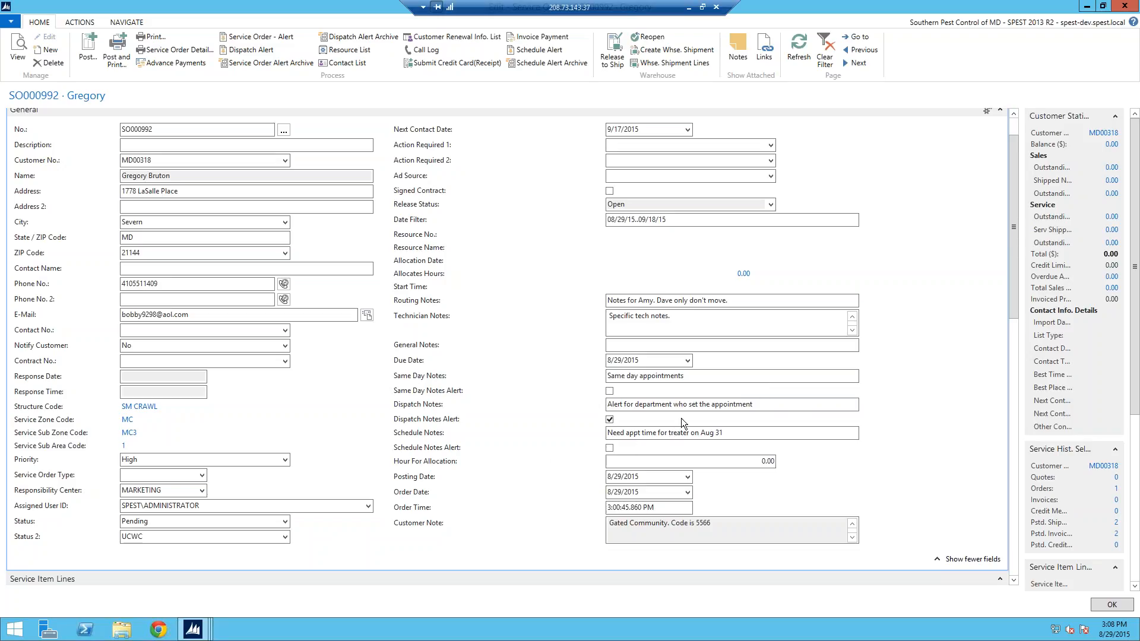
{"action": "key", "text": "Escape"}
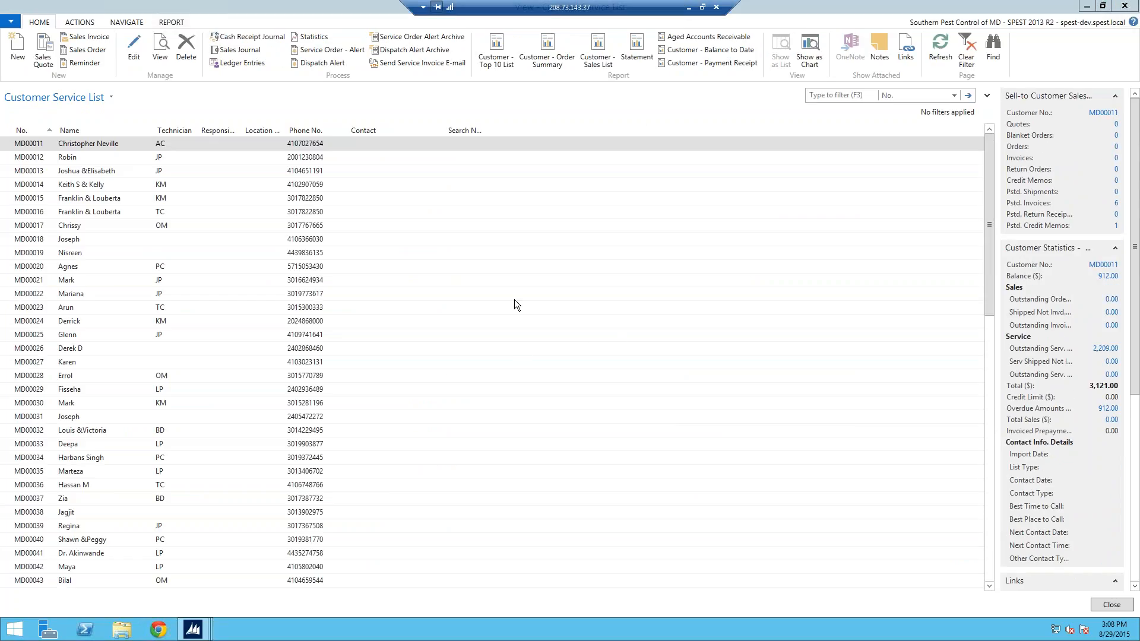
Step: Go back to customer MD00318 and reopen SO000992 from its Service Orders list
{"action": "key", "text": "Escape"}
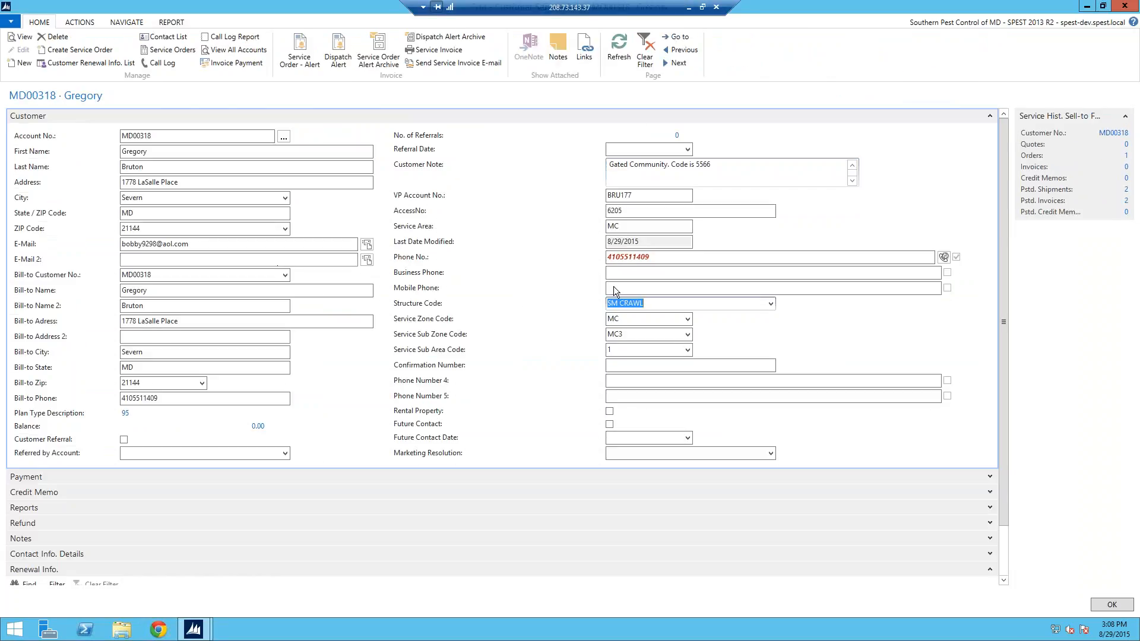
{"action": "left_click", "coordinate": [1126, 155]}
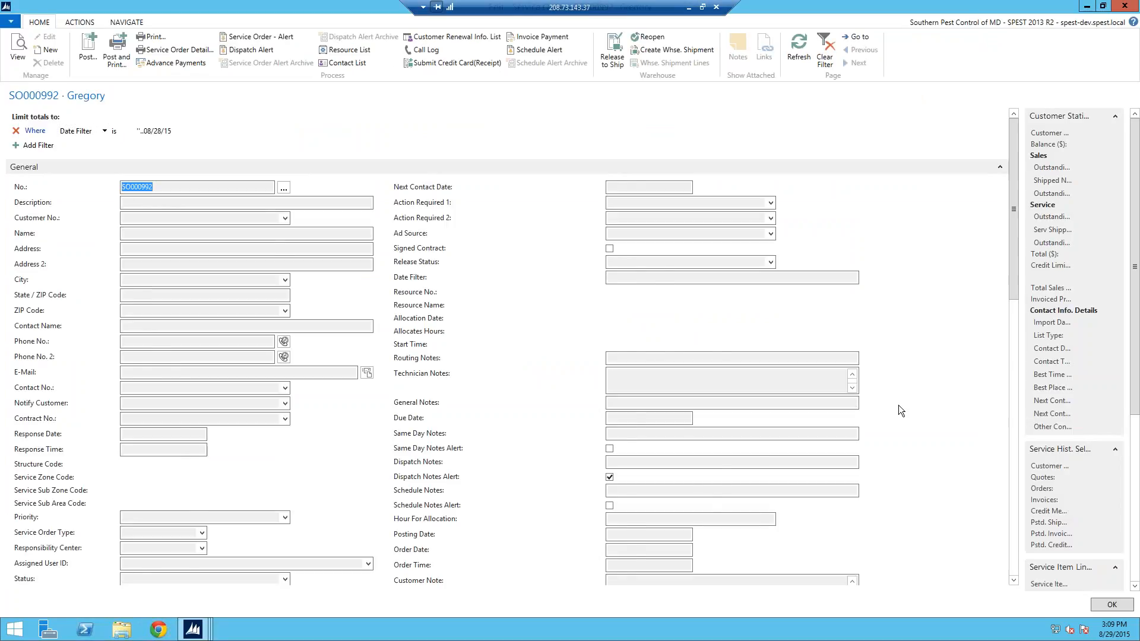
{"action": "left_click_drag", "start_coordinate": [1008, 265], "coordinate": [1007, 334]}
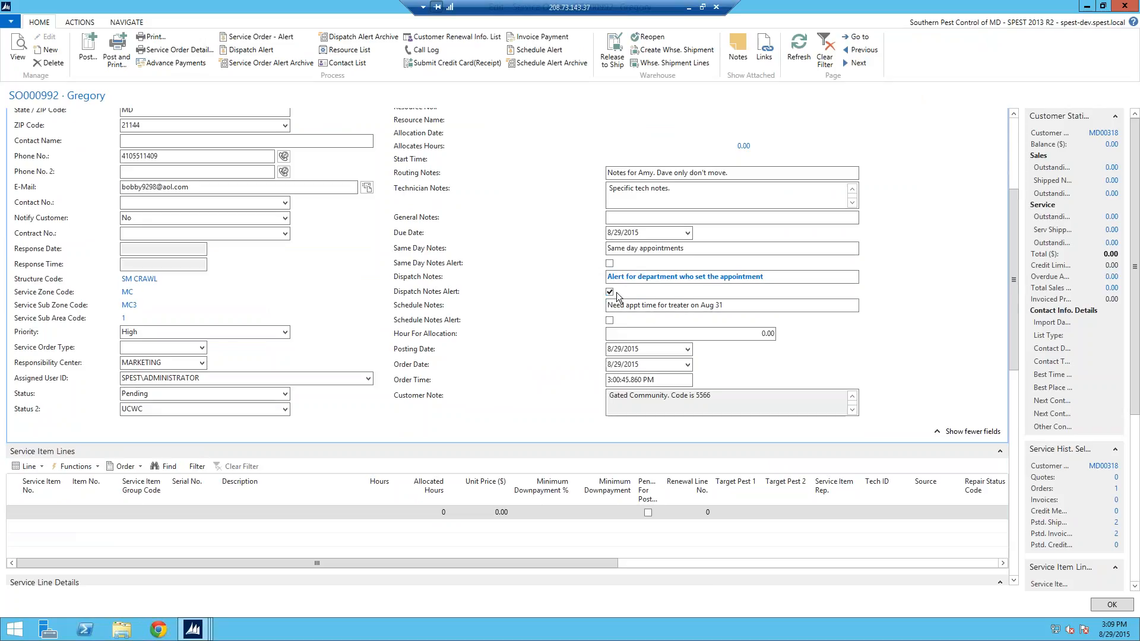
Step: Clear the Dispatch Notes Alert and add a Termite Treatment NC service item line from its template
{"action": "left_click", "coordinate": [610, 292]}
{"action": "key", "text": "Tab"}
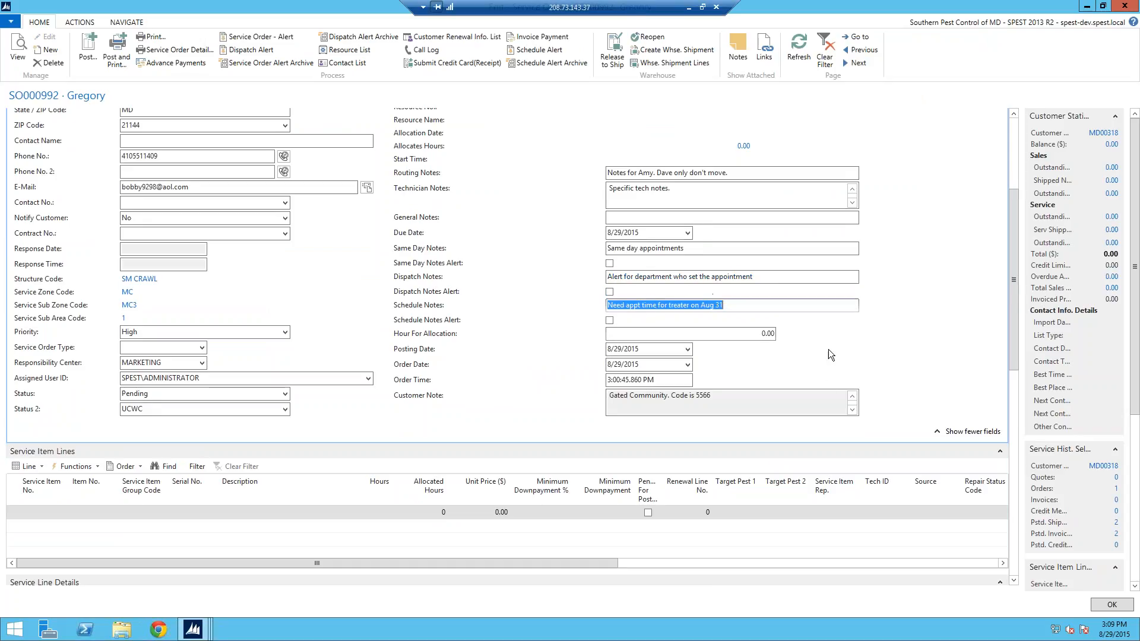
{"action": "left_click_drag", "start_coordinate": [1013, 311], "coordinate": [1013, 335]}
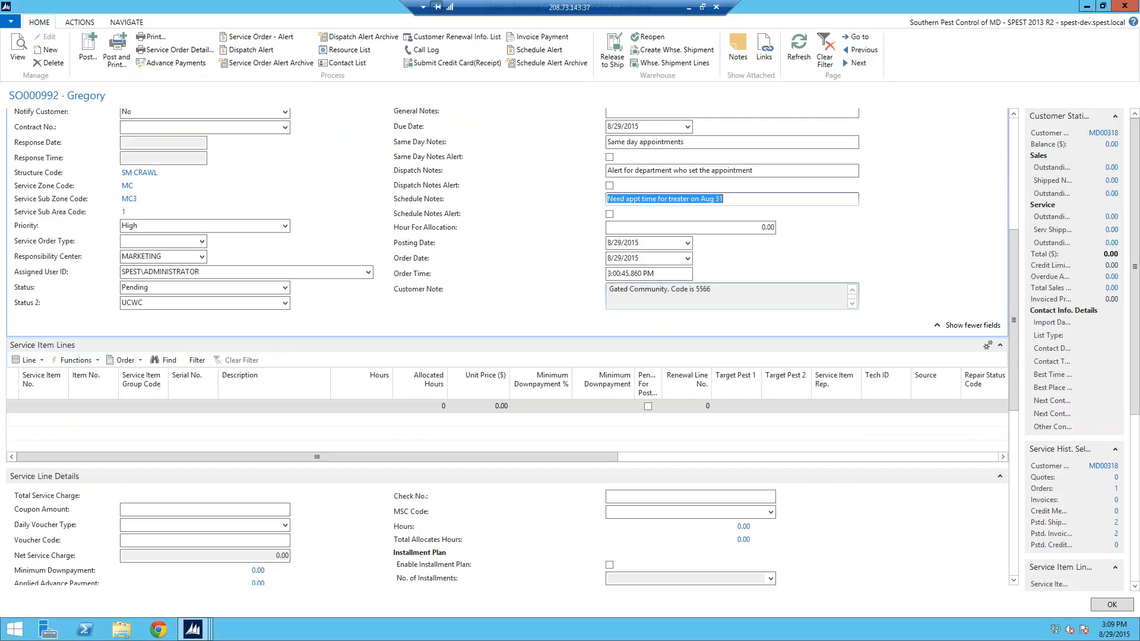
{"action": "left_click", "coordinate": [44, 362]}
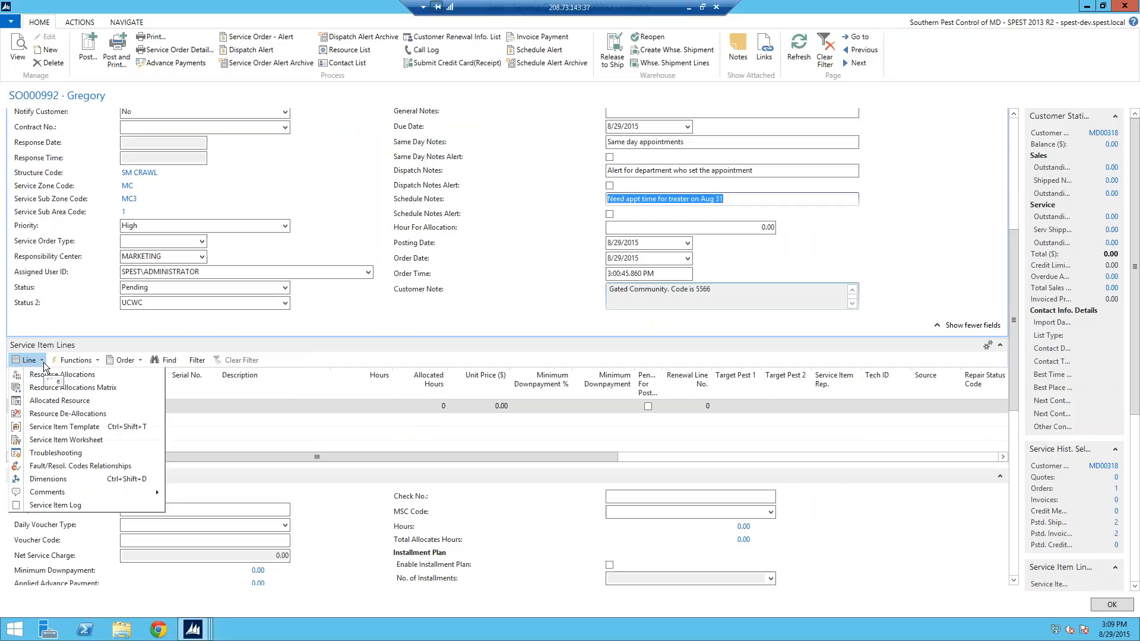
{"action": "left_click", "coordinate": [61, 423]}
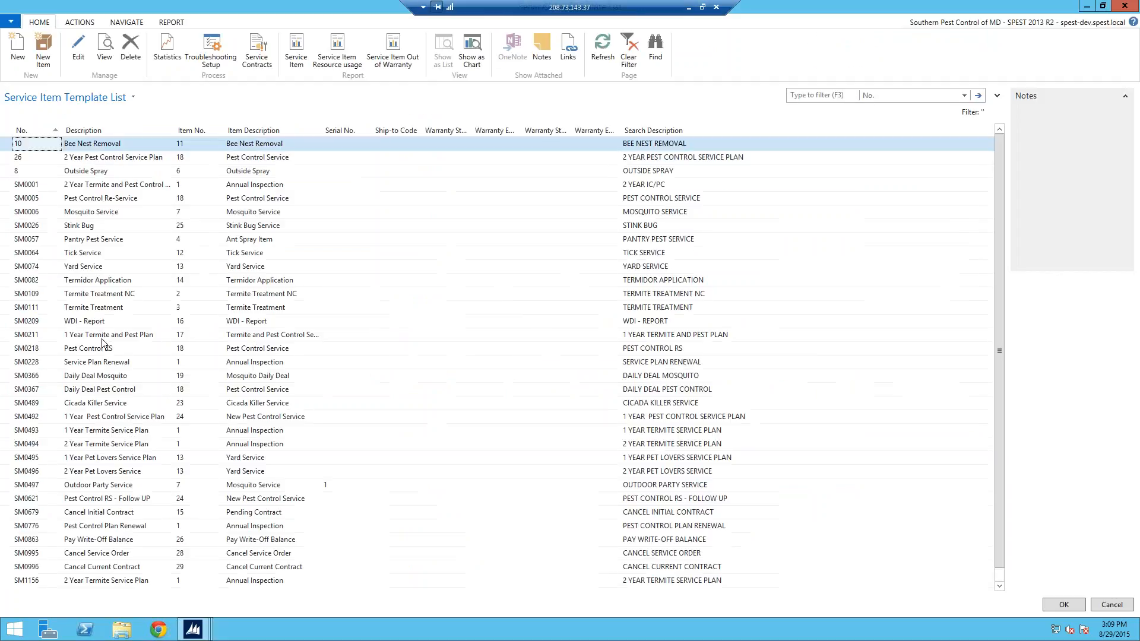
{"action": "left_click", "coordinate": [53, 295]}
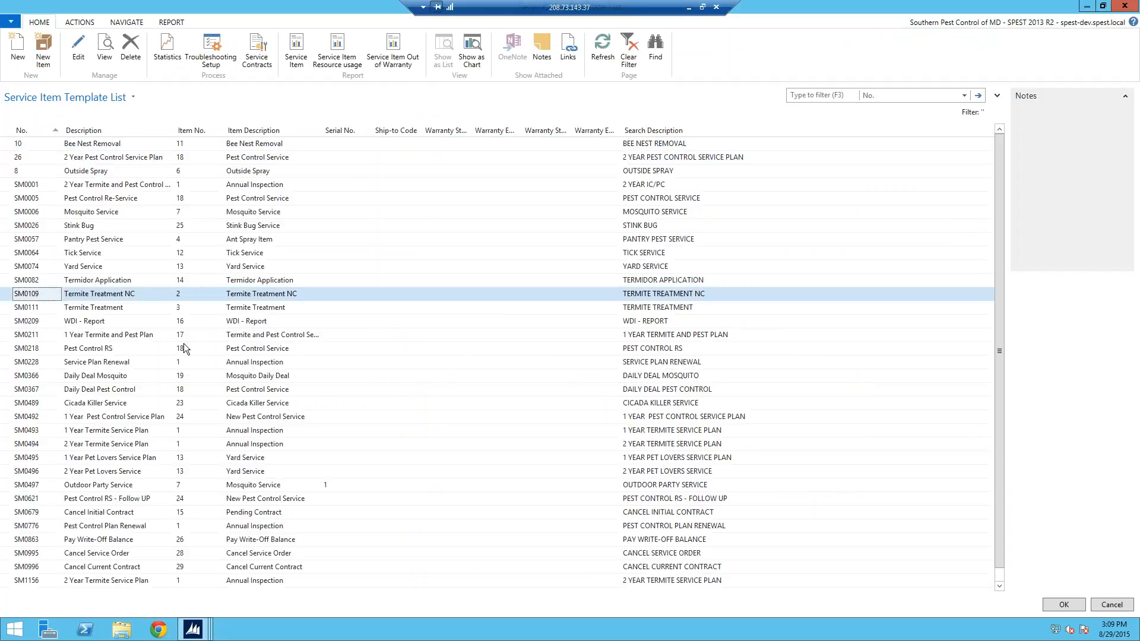
{"action": "left_click", "coordinate": [1063, 605]}
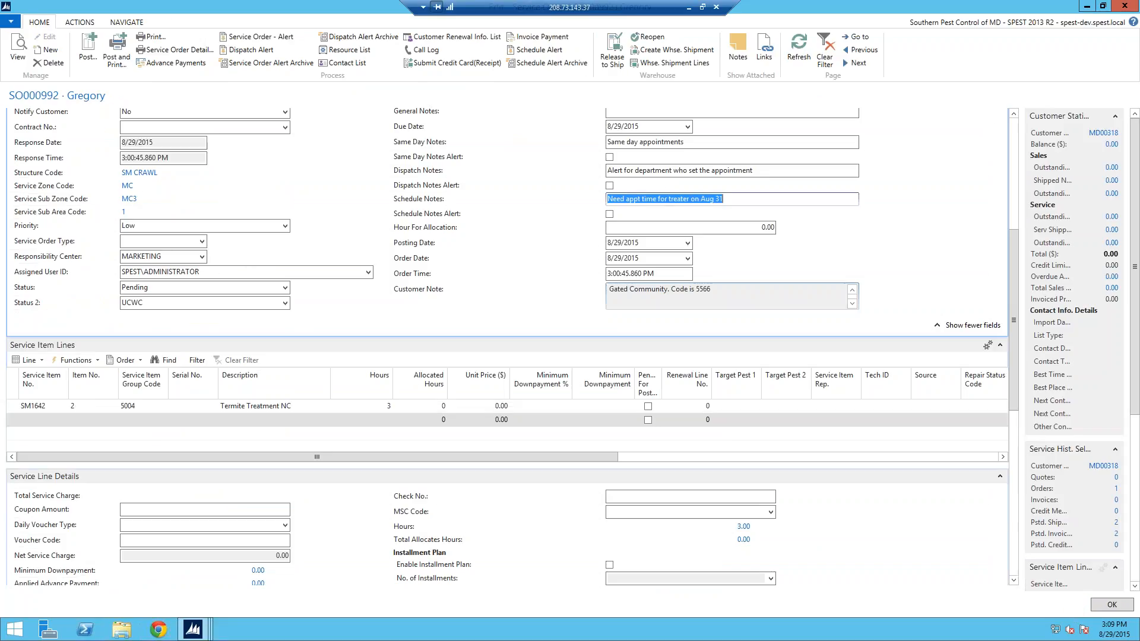
{"action": "left_click", "coordinate": [200, 409]}
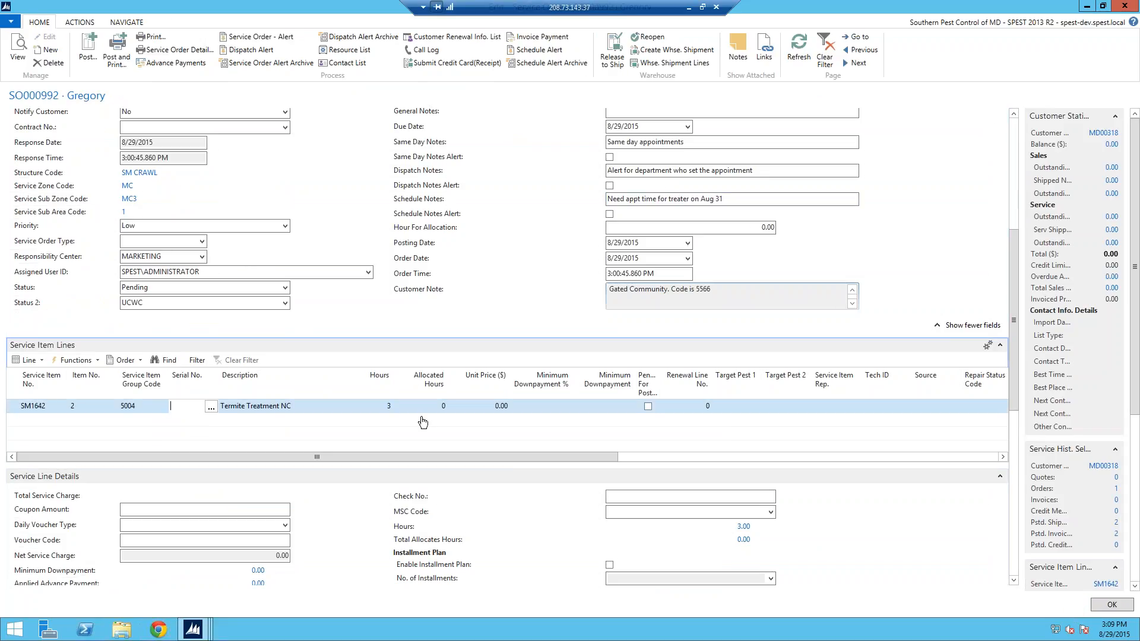
Step: Remove the extra Bee Nest Removal line added from a template, keeping only Termite Treatment NC
{"action": "left_click", "coordinate": [27, 360]}
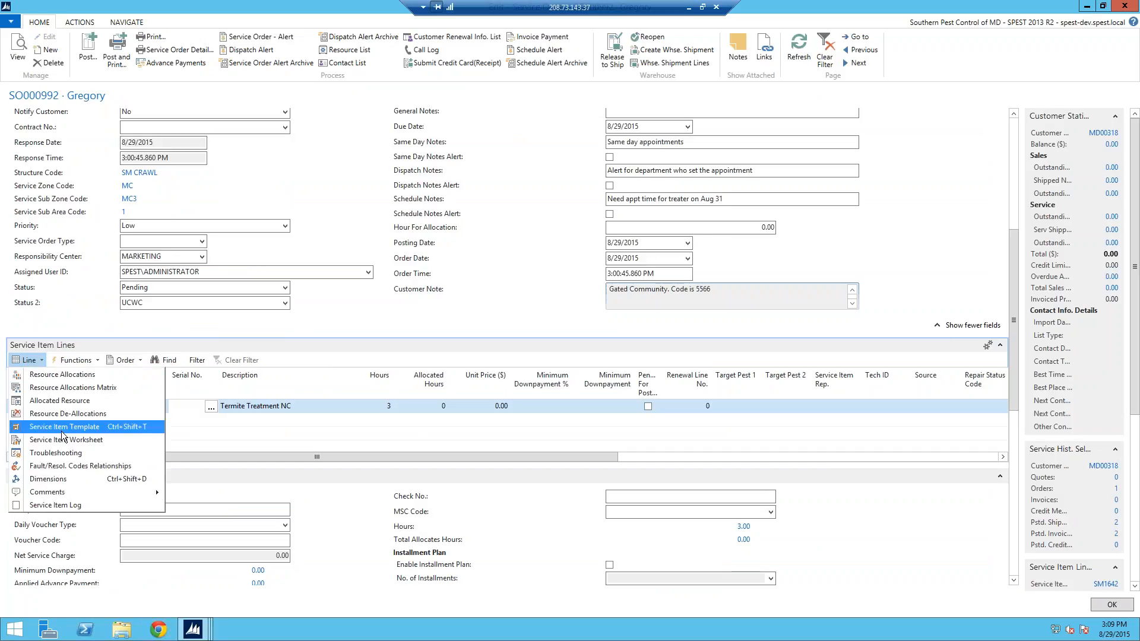
{"action": "left_click", "coordinate": [137, 427]}
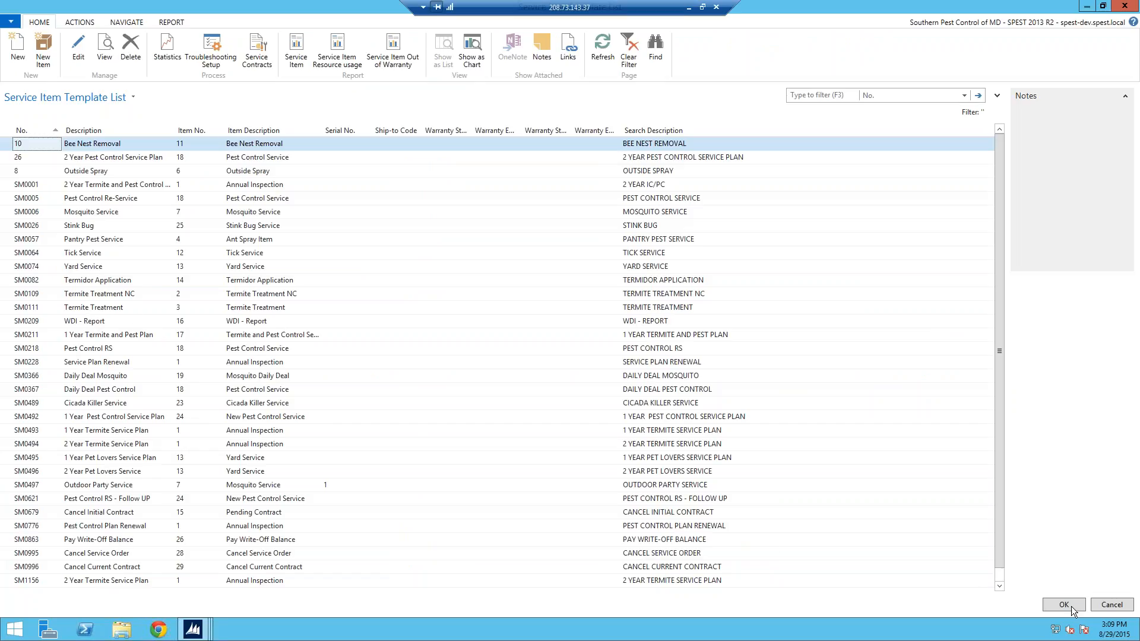
{"action": "left_click", "coordinate": [1123, 605]}
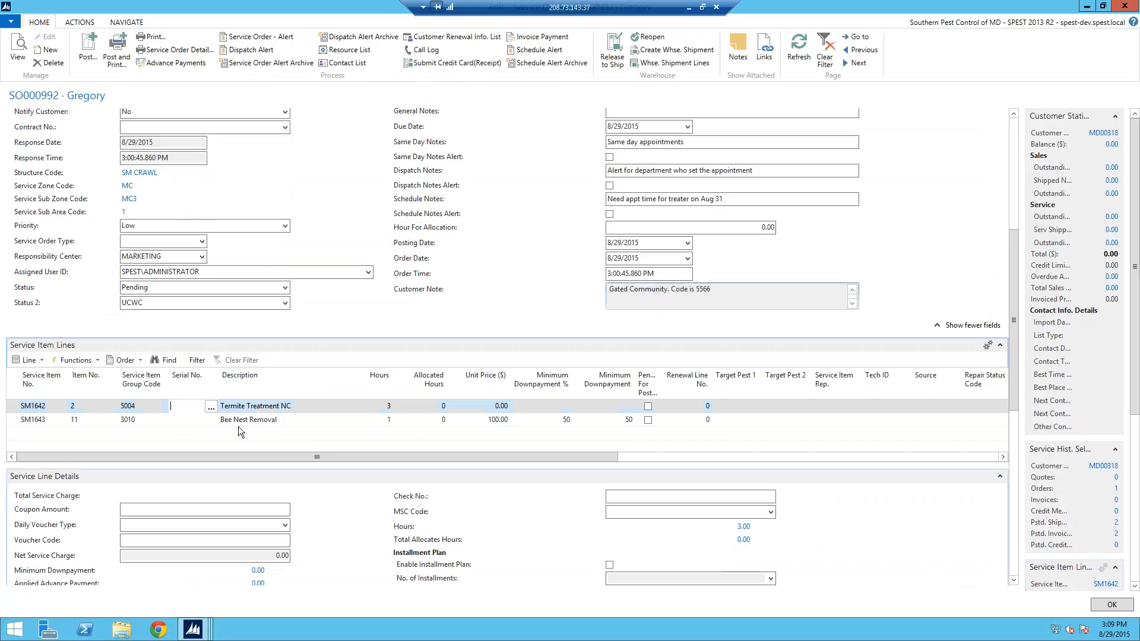
{"action": "left_click", "coordinate": [22, 421]}
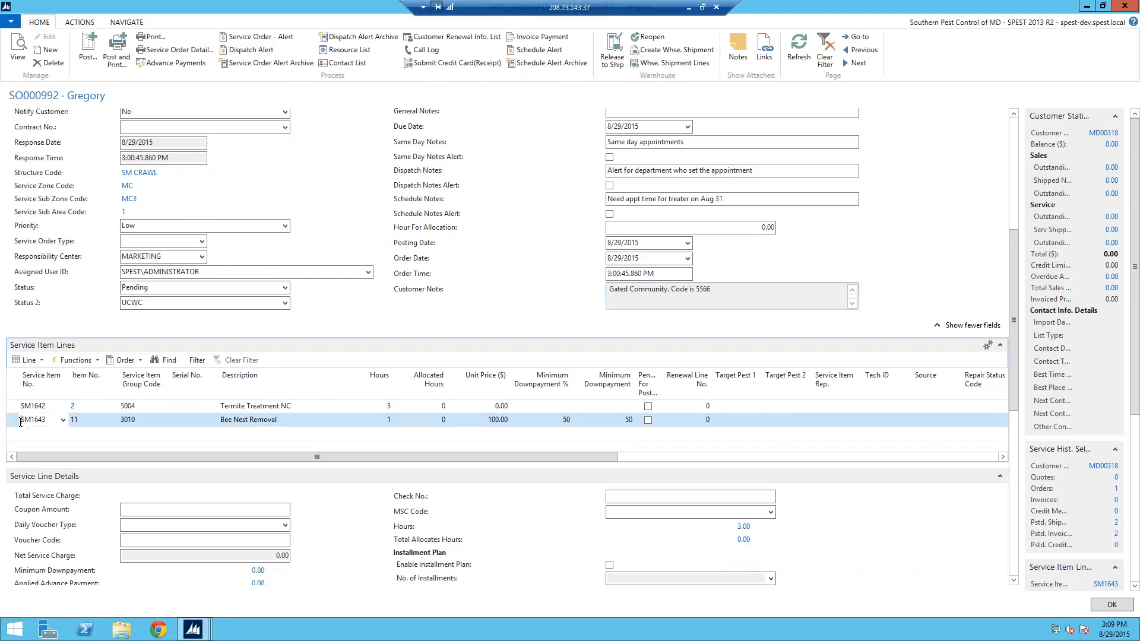
{"action": "right_click", "coordinate": [20, 421]}
{"action": "left_click", "coordinate": [60, 479]}
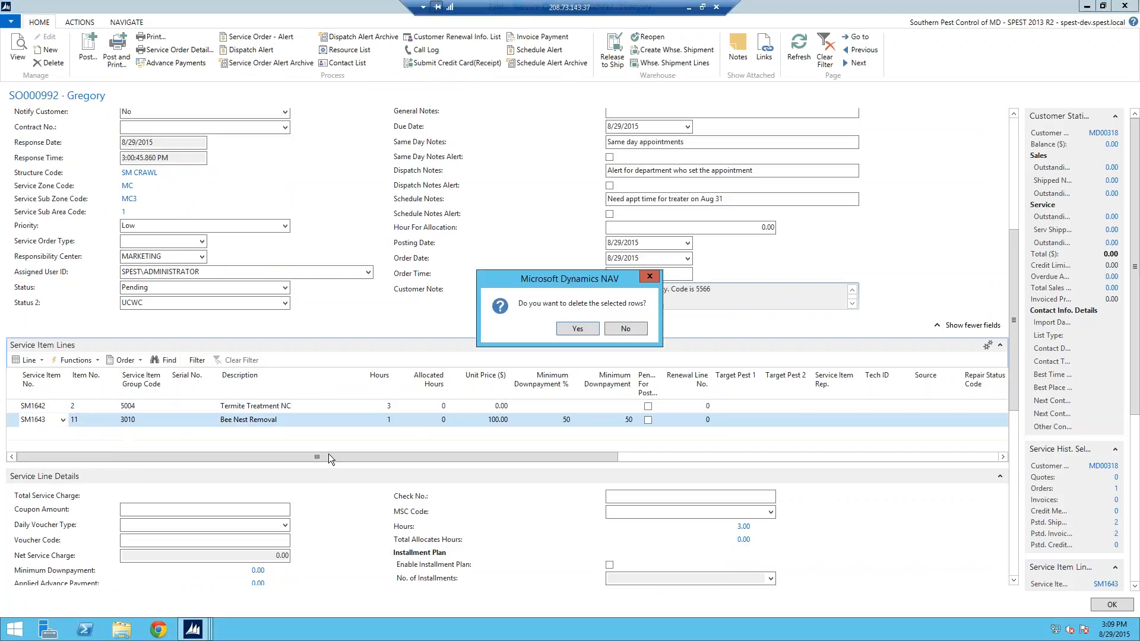
{"action": "left_click", "coordinate": [561, 330]}
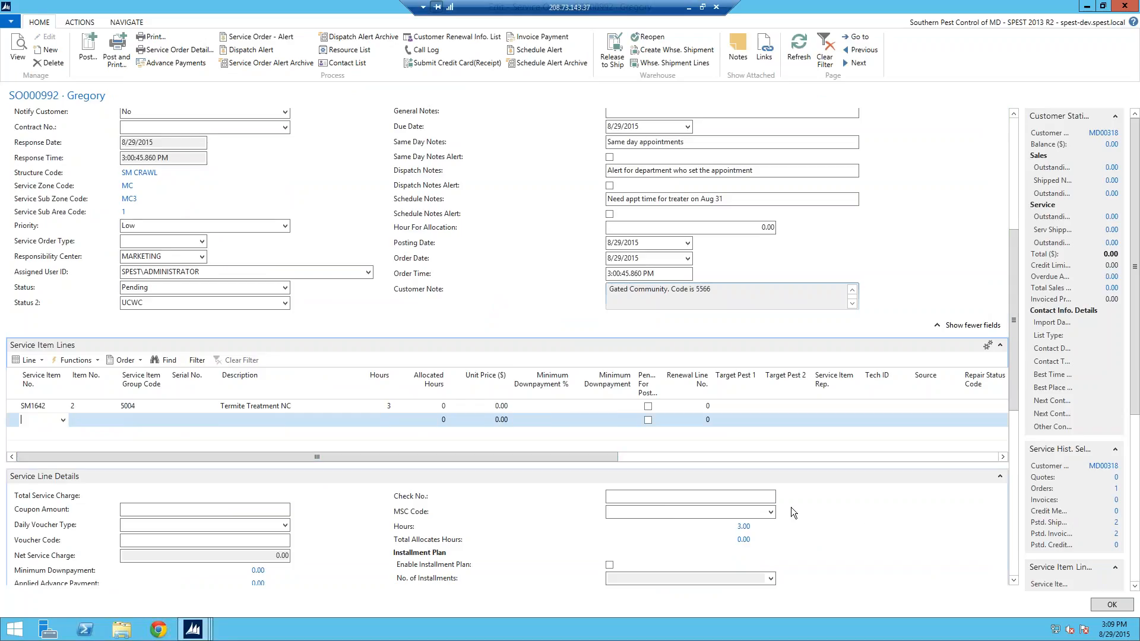
{"action": "left_click_drag", "start_coordinate": [1016, 397], "coordinate": [1013, 421]}
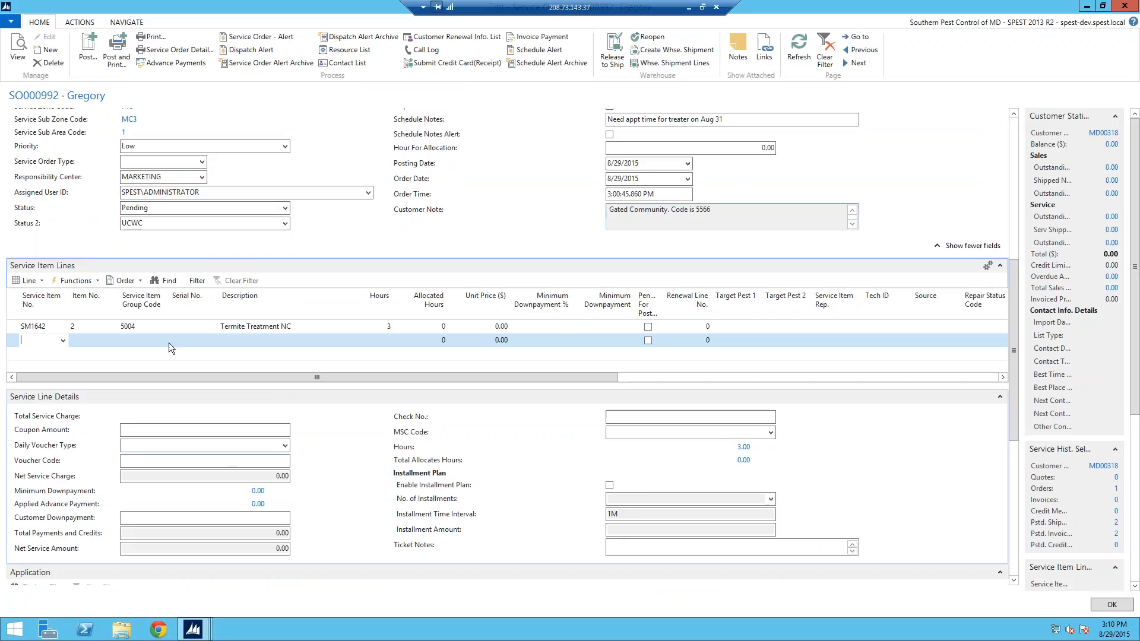
Step: Add a Mosquito Service line from the SM0006 template, accepting the item 7 prompt
{"action": "left_click", "coordinate": [27, 281]}
{"action": "left_click", "coordinate": [67, 347]}
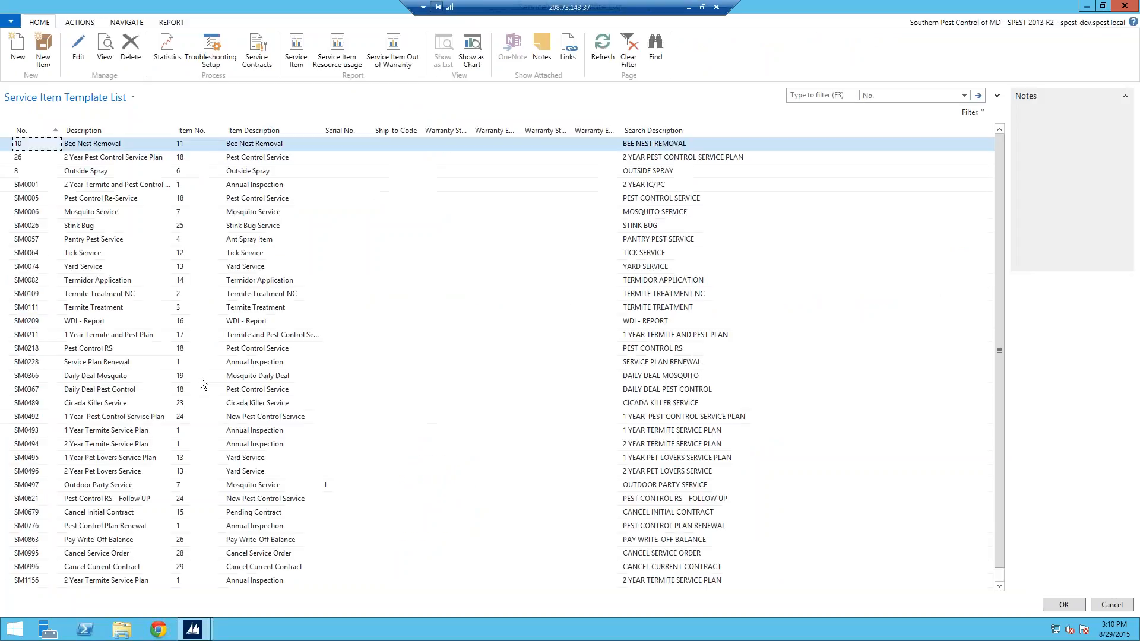
{"action": "left_click", "coordinate": [61, 214]}
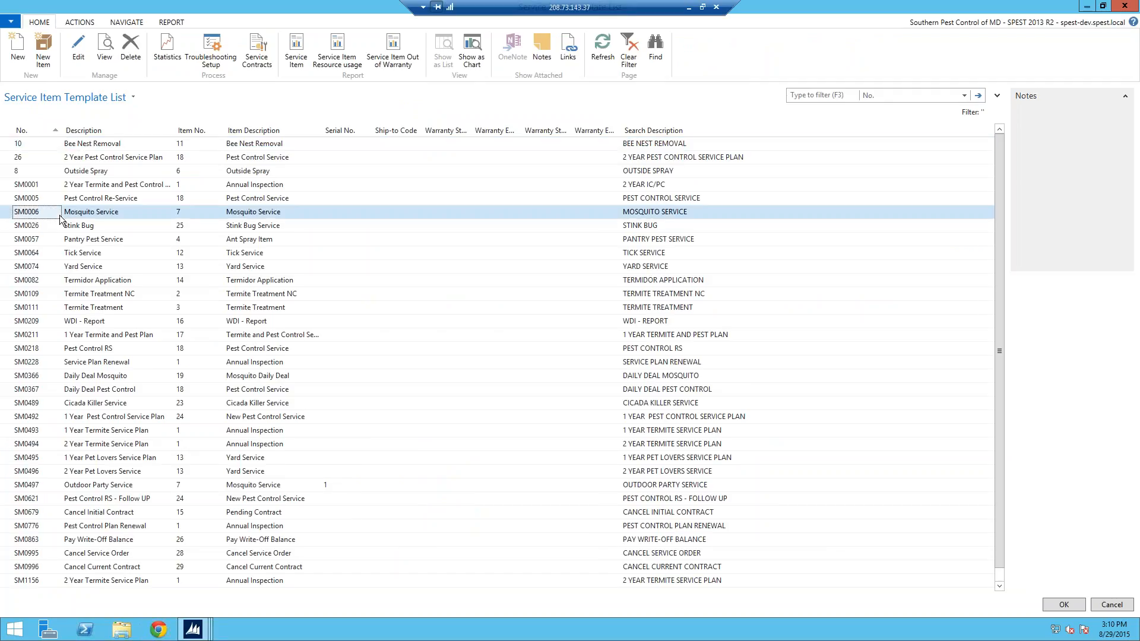
{"action": "left_click", "coordinate": [1064, 606]}
{"action": "left_click", "coordinate": [588, 334]}
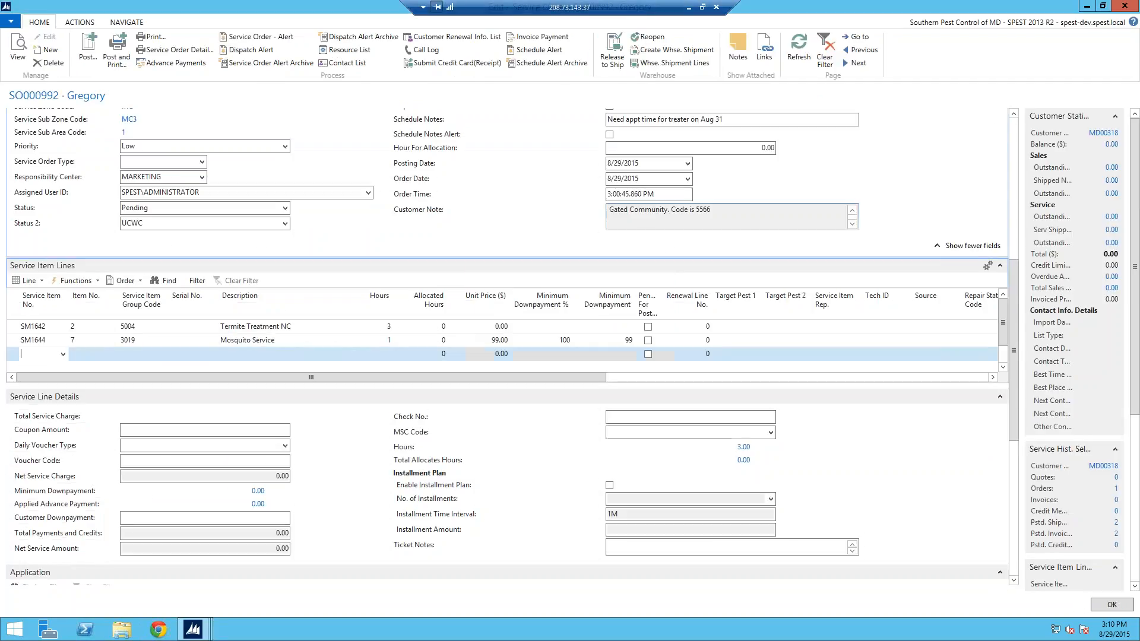
{"action": "left_click", "coordinate": [793, 52]}
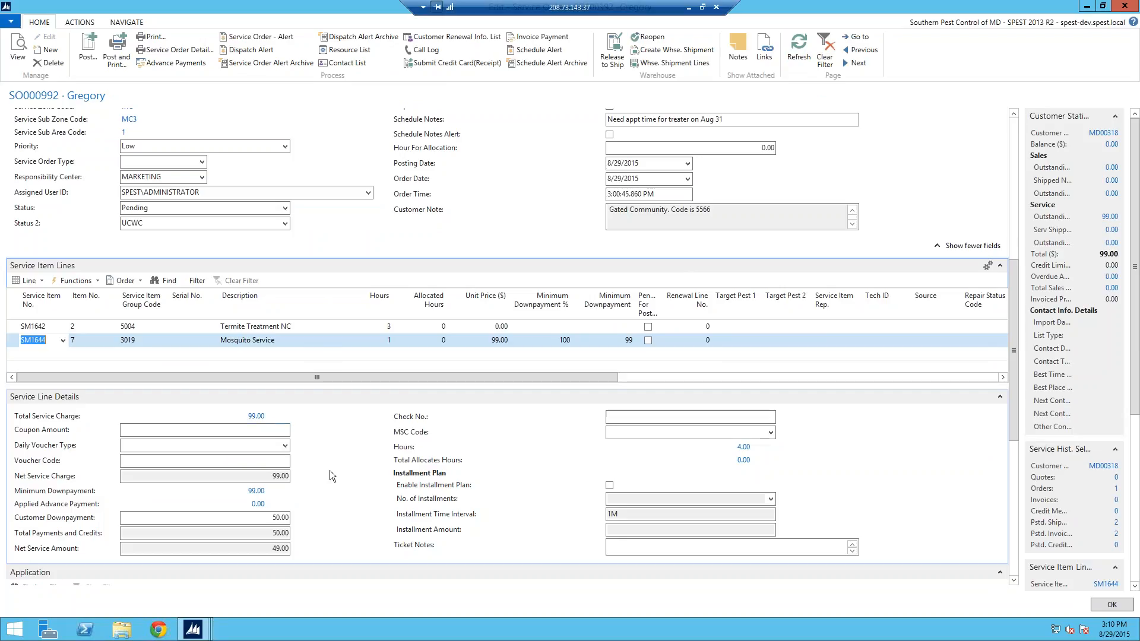
Step: Set the Customer Downpayment to 99.00
{"action": "left_click", "coordinate": [282, 518]}
{"action": "type", "text": "99"}
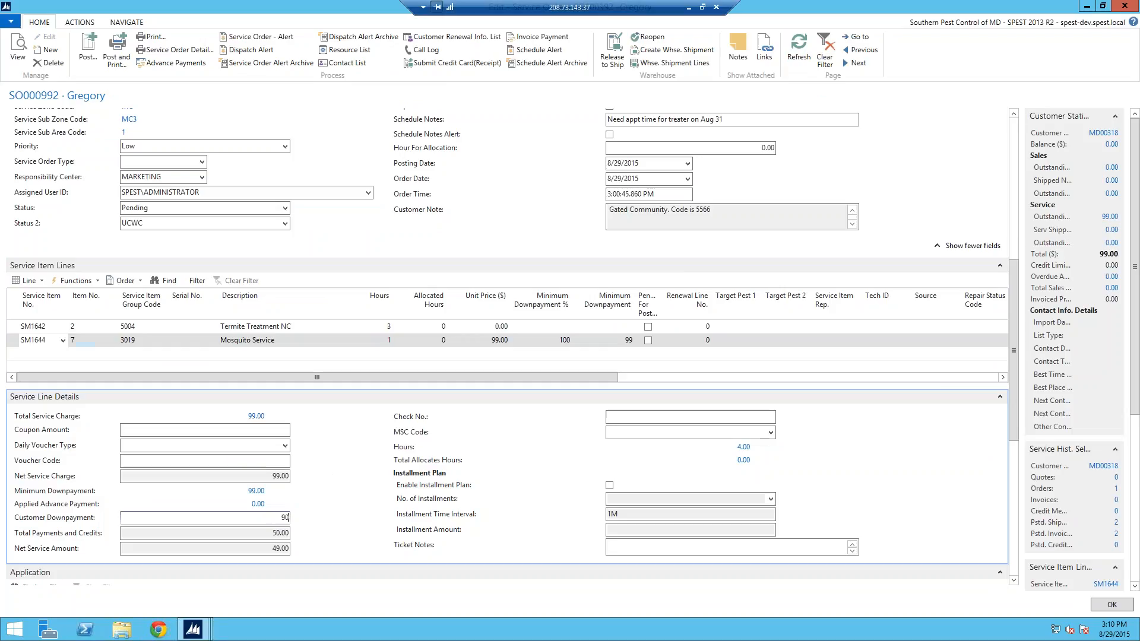
{"action": "key", "text": "Tab"}
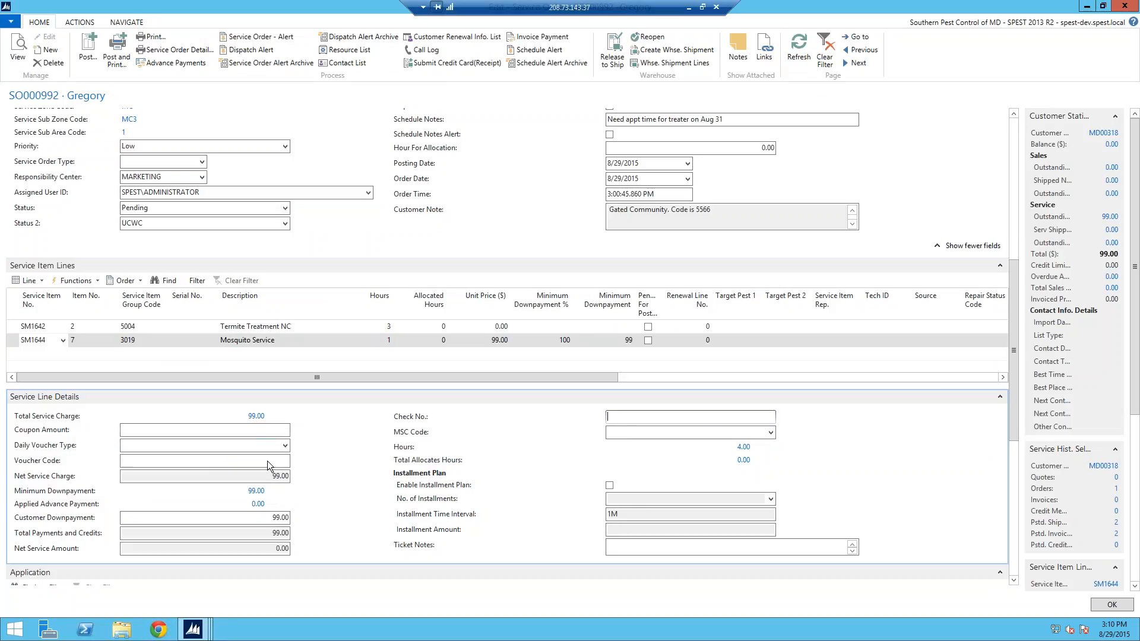
Step: Set the application line's chemical to TAURUS, replacing the initially chosen FUSE
{"action": "scroll", "coordinate": [1016, 431], "scroll_direction": "down", "scroll_amount": 2}
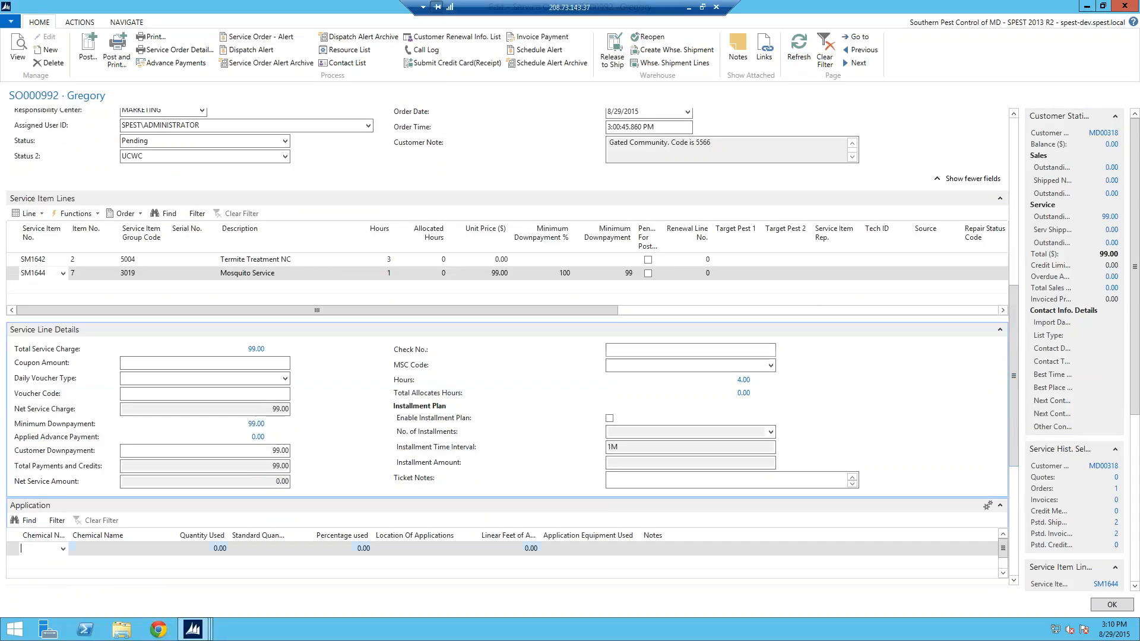
{"action": "left_click", "coordinate": [63, 552]}
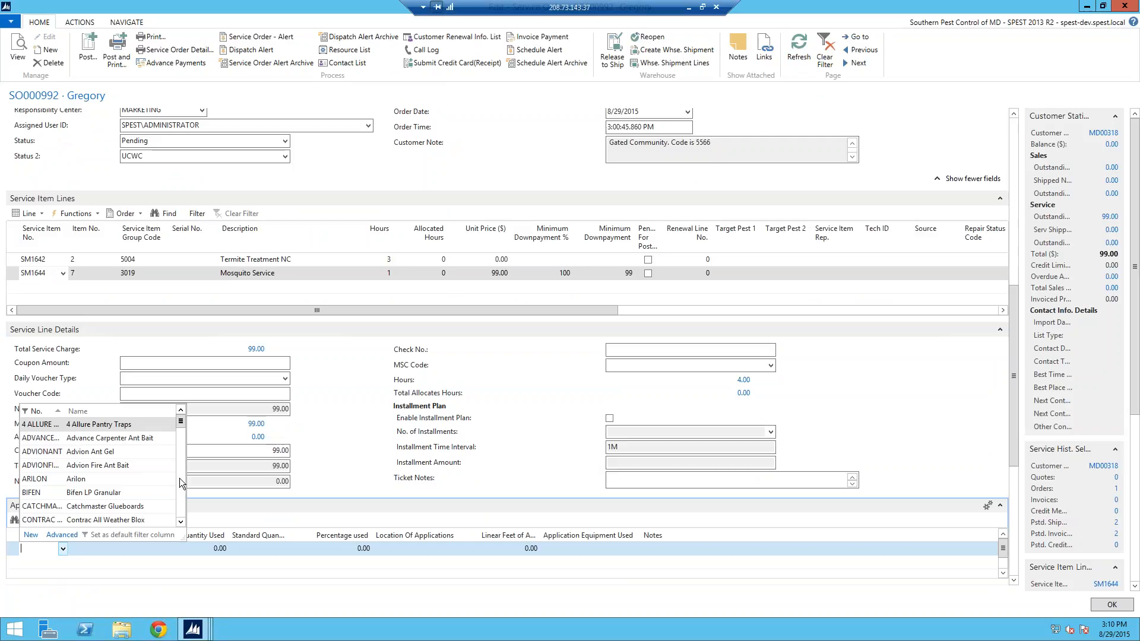
{"action": "left_click", "coordinate": [180, 484]}
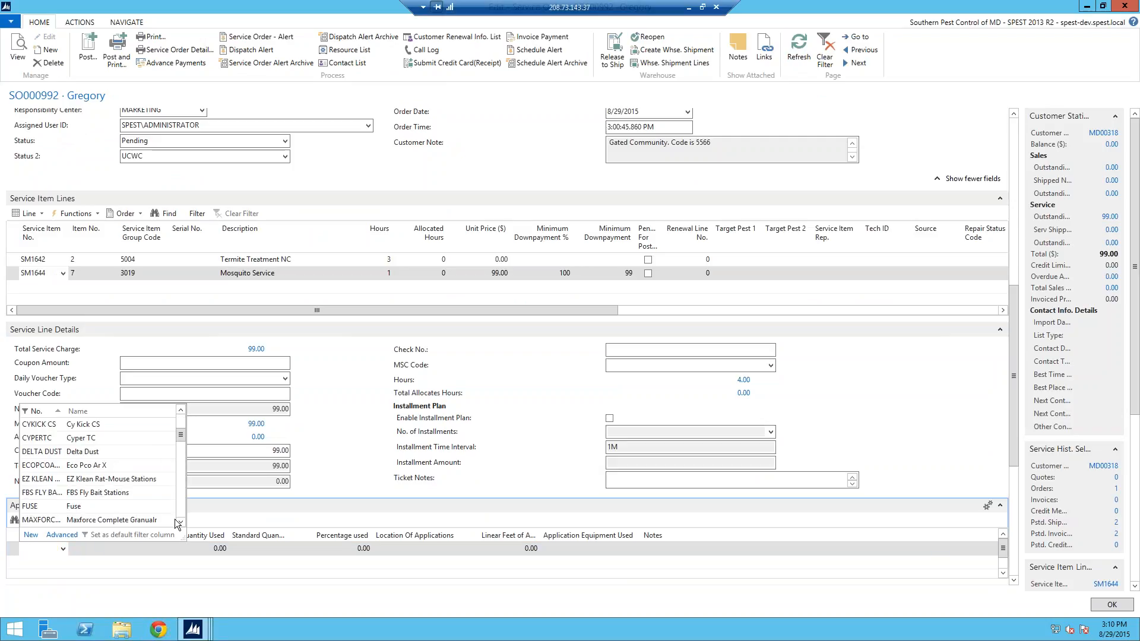
{"action": "left_click", "coordinate": [56, 508]}
{"action": "key", "text": "Tab"}
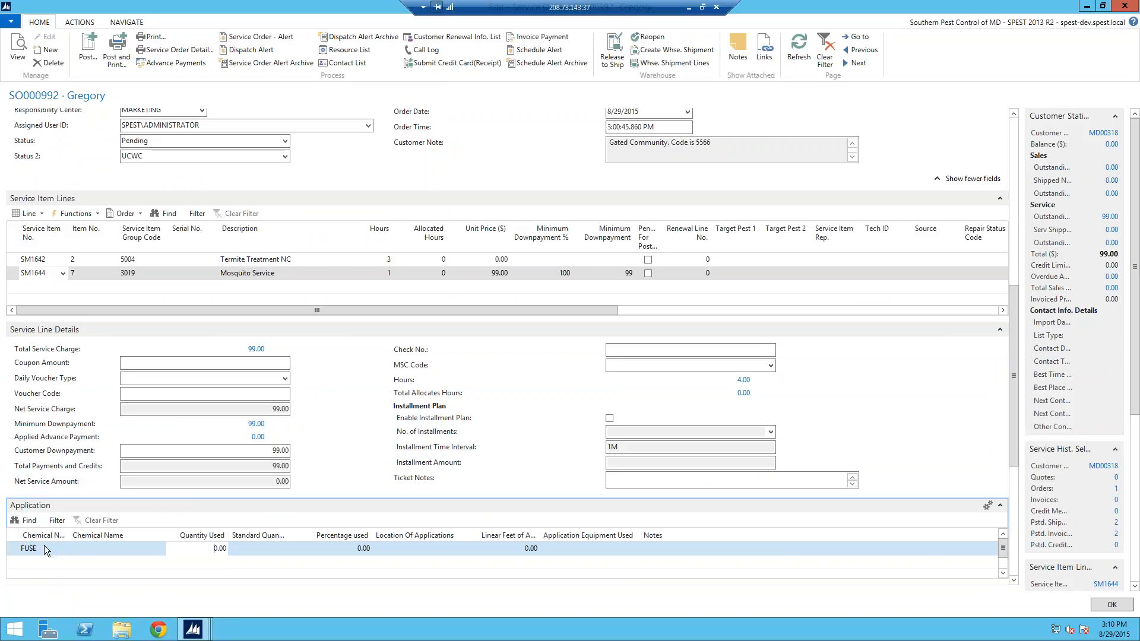
{"action": "left_click", "coordinate": [64, 546]}
{"action": "left_click", "coordinate": [63, 548]}
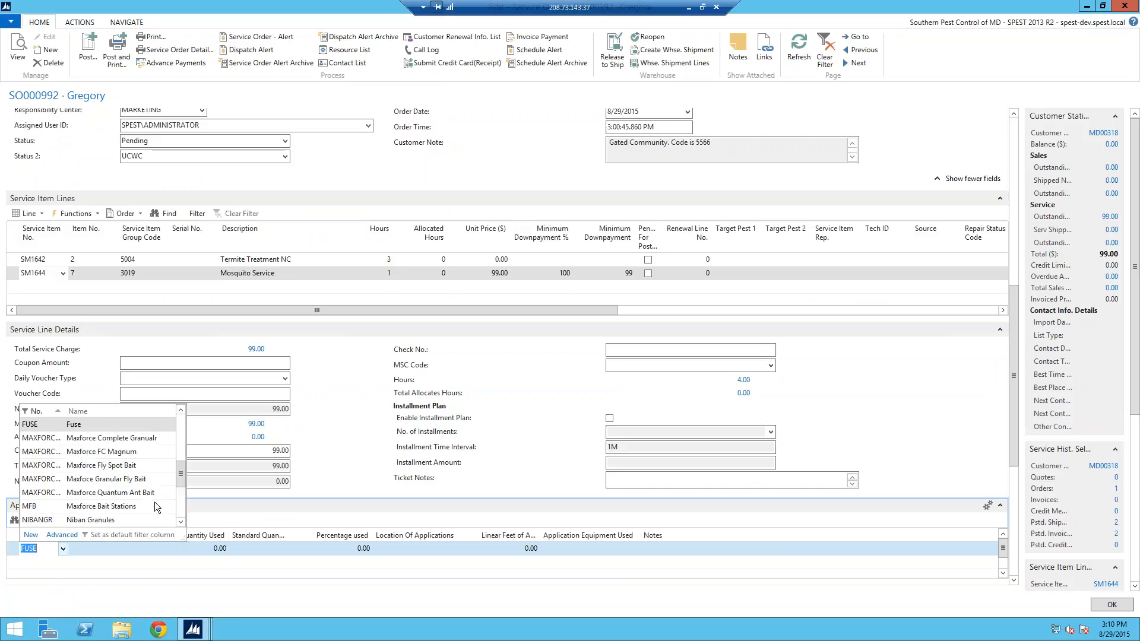
{"action": "scroll", "coordinate": [181, 479], "scroll_direction": "down", "scroll_amount": 3}
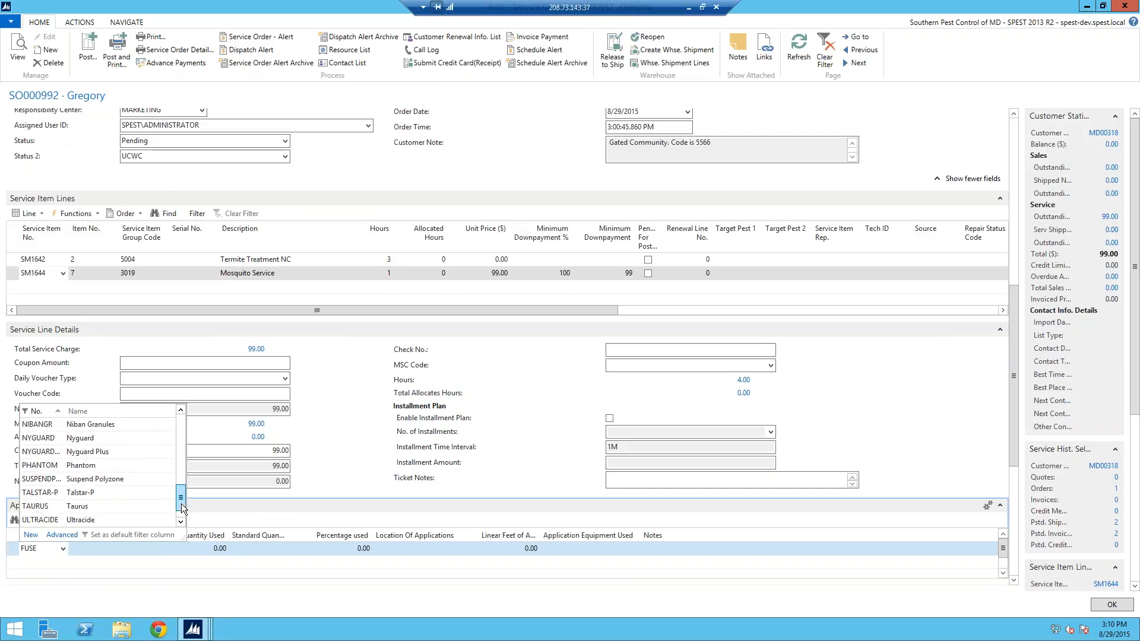
{"action": "left_click", "coordinate": [102, 494]}
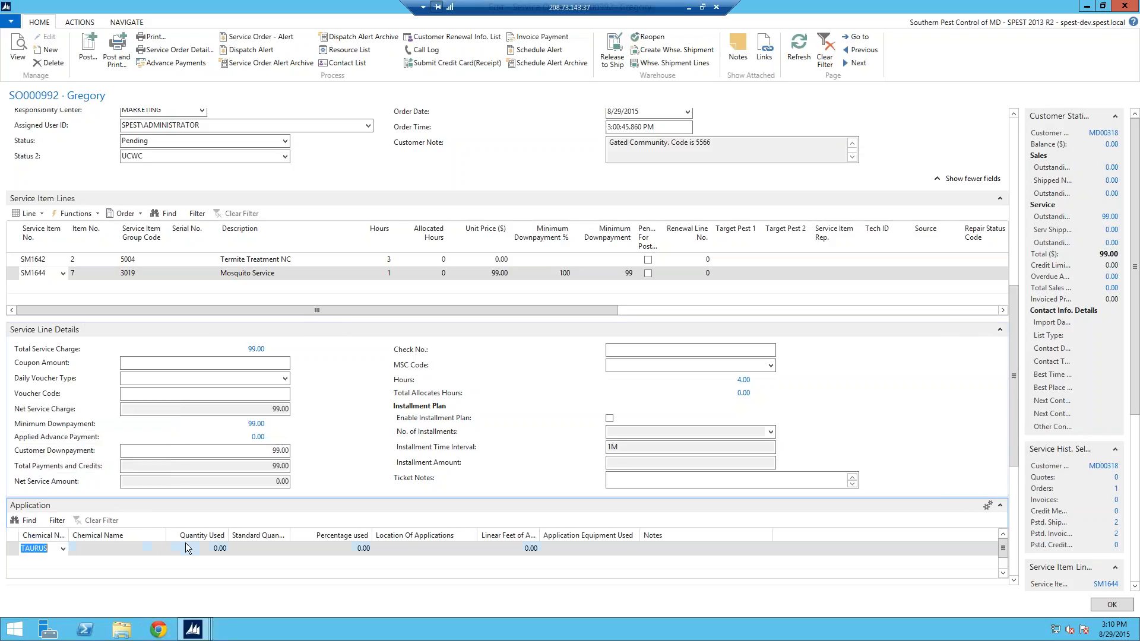
Step: Enter a quantity used of 5 and set the application location to YARD
{"action": "left_click", "coordinate": [236, 546]}
{"action": "type", "text": "5"}
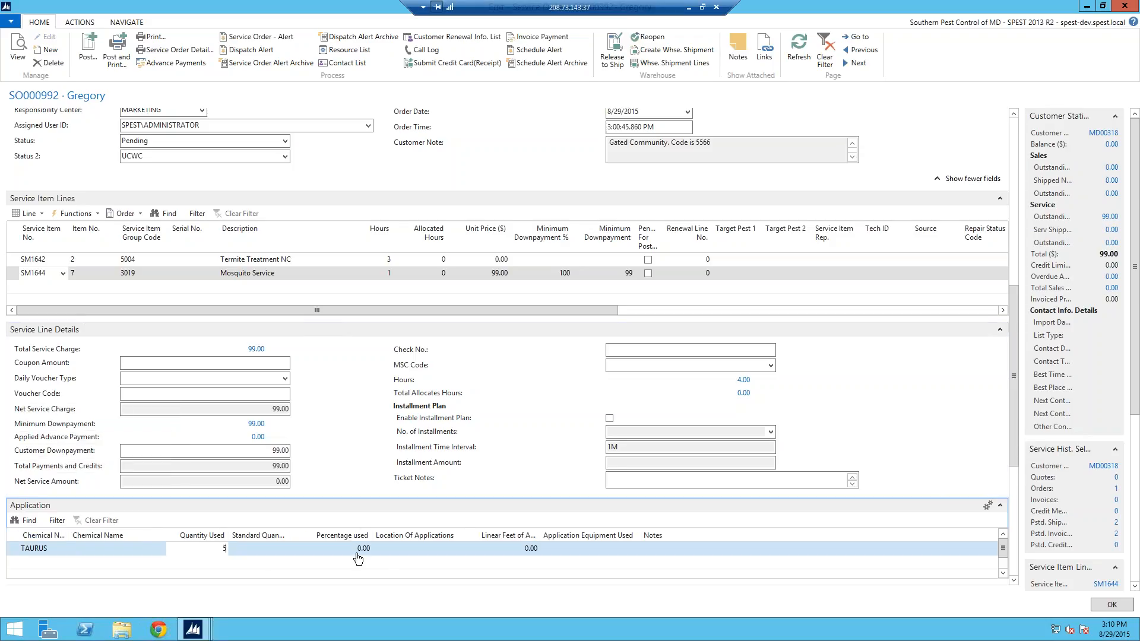
{"action": "key", "text": "Tab"}
{"action": "left_click", "coordinate": [474, 548]}
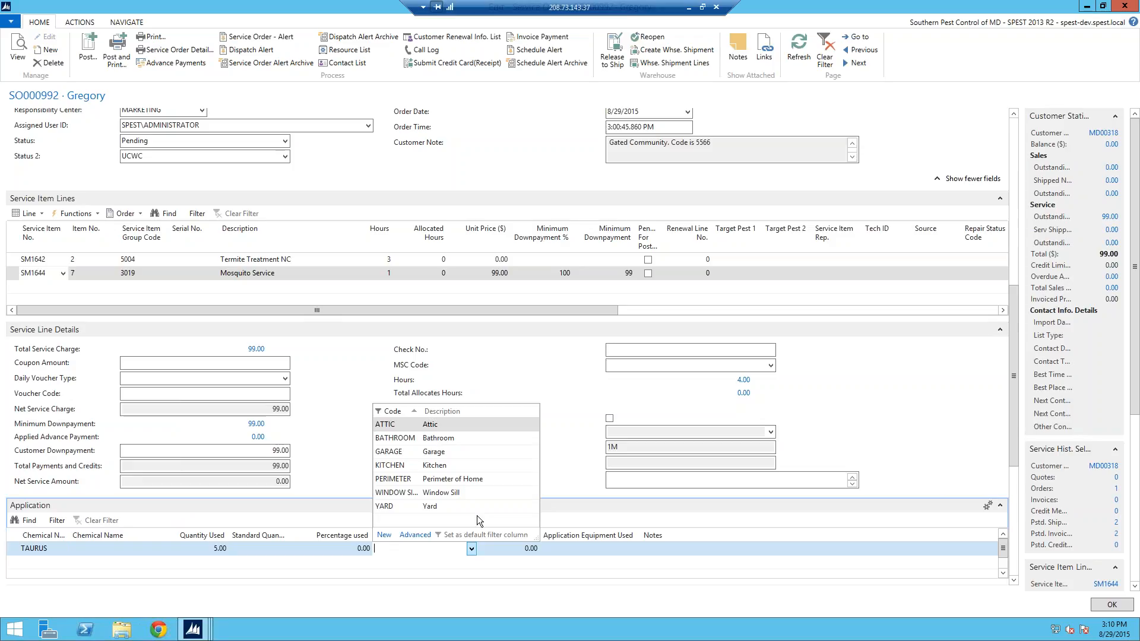
{"action": "left_click", "coordinate": [459, 508]}
Step: Record 50 linear feet and BLOWER as the application equipment
{"action": "left_click", "coordinate": [522, 553]}
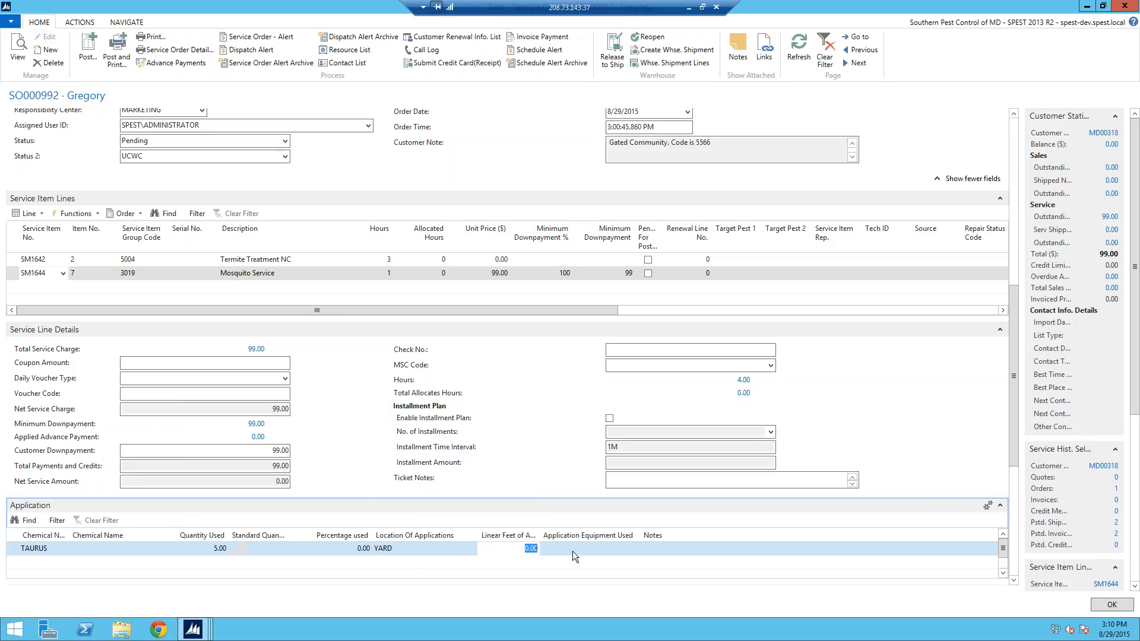
{"action": "type", "text": "50"}
{"action": "key", "text": "Tab"}
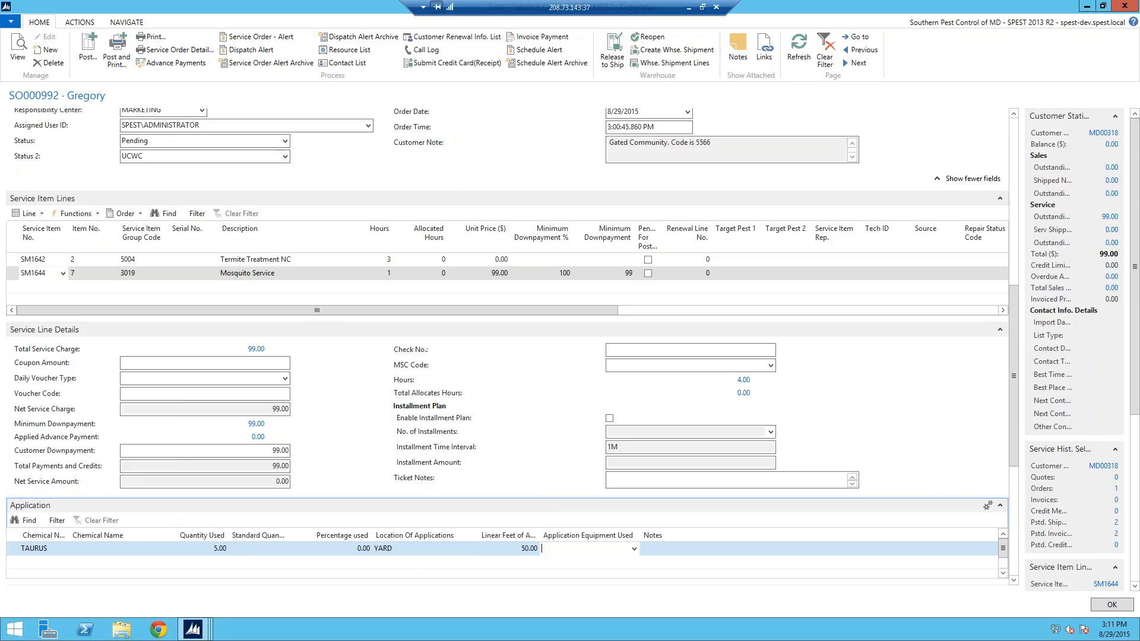
{"action": "left_click", "coordinate": [639, 547]}
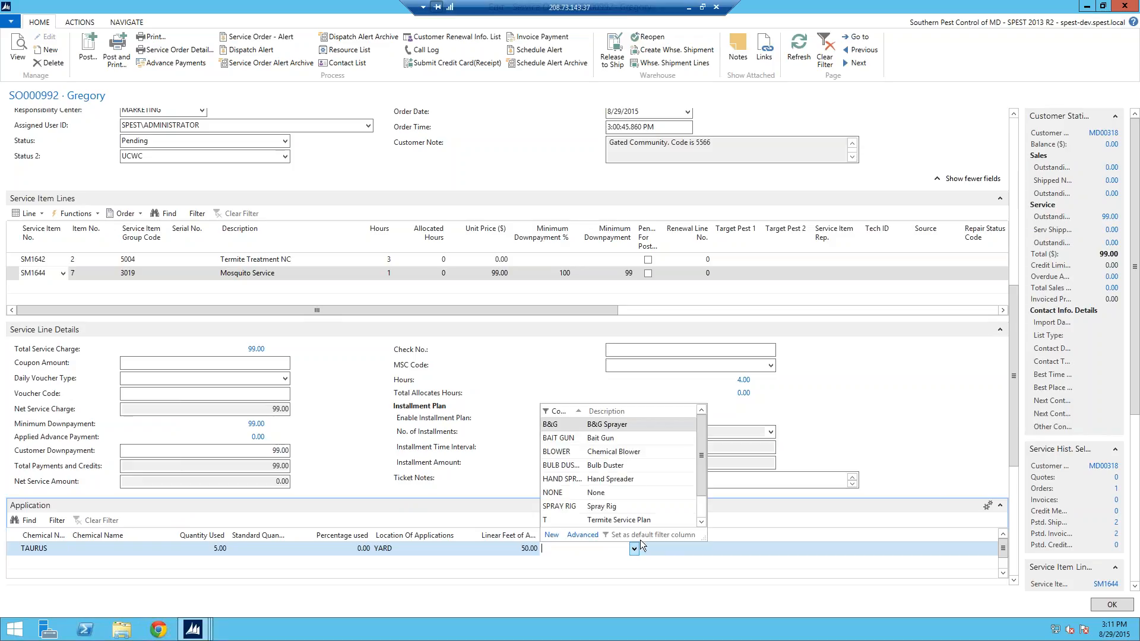
{"action": "left_click", "coordinate": [636, 450]}
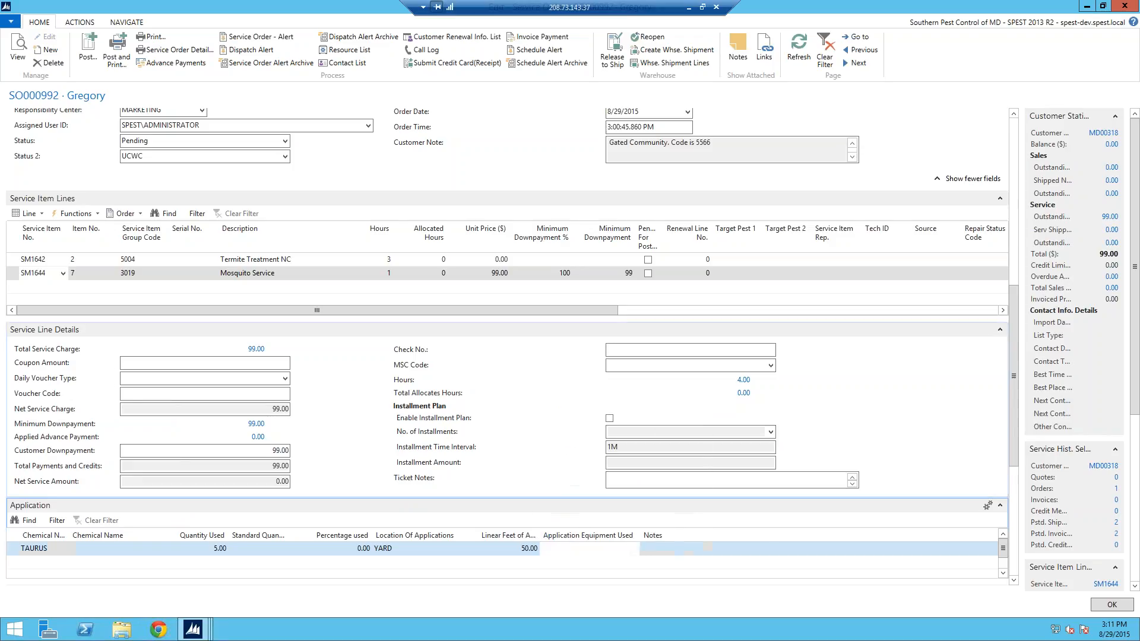
{"action": "left_click", "coordinate": [265, 566]}
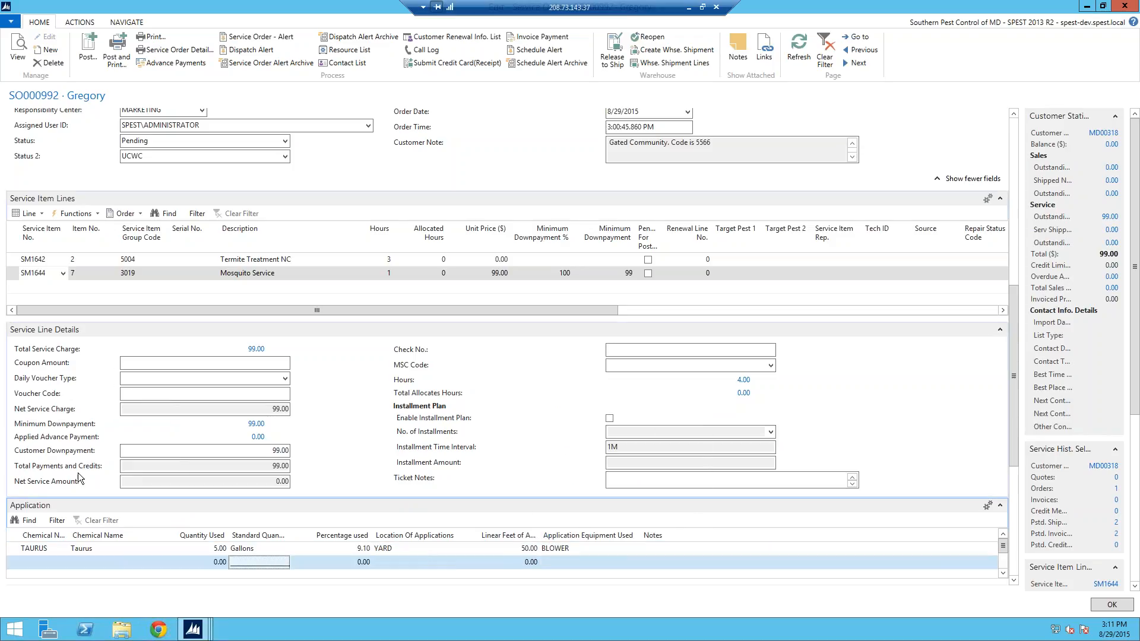
Step: Collapse the Application and Payment sections, return to the top, and open Service Order Detail report options
{"action": "left_click_drag", "start_coordinate": [1013, 447], "coordinate": [1017, 517]}
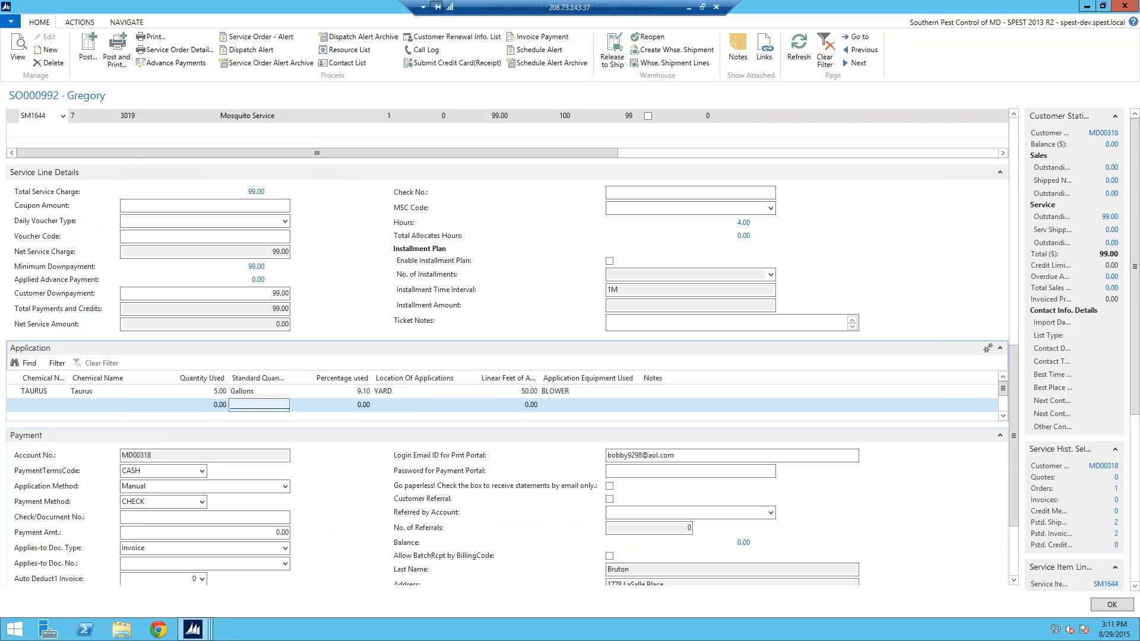
{"action": "left_click_drag", "start_coordinate": [1015, 444], "coordinate": [1016, 482]}
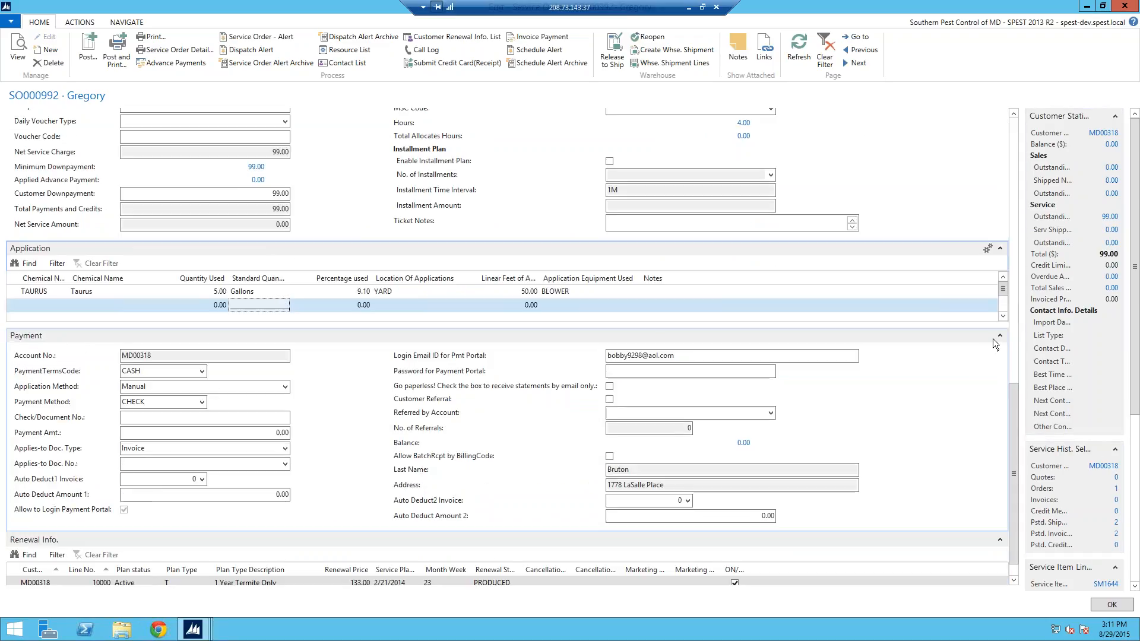
{"action": "left_click", "coordinate": [1001, 248]}
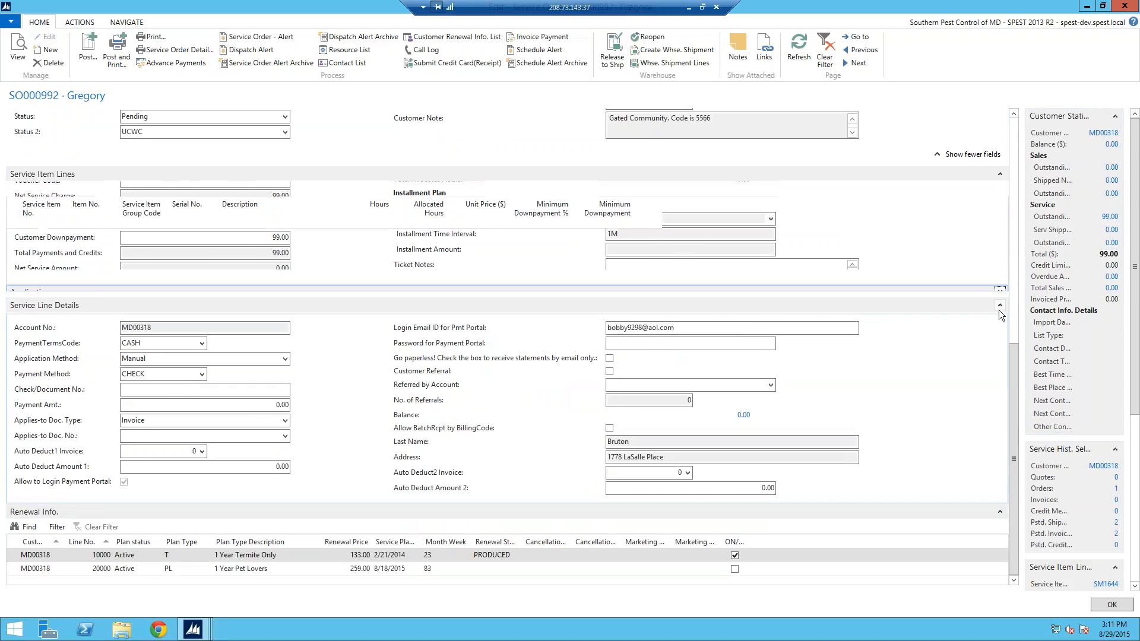
{"action": "left_click", "coordinate": [1000, 311]}
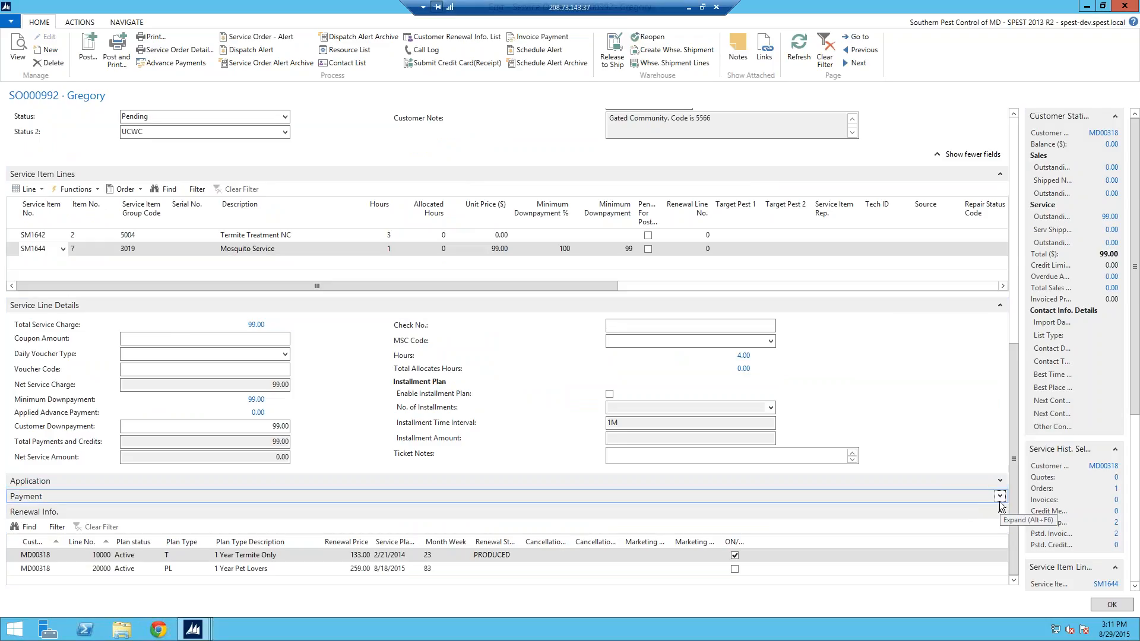
{"action": "left_click", "coordinate": [1000, 496]}
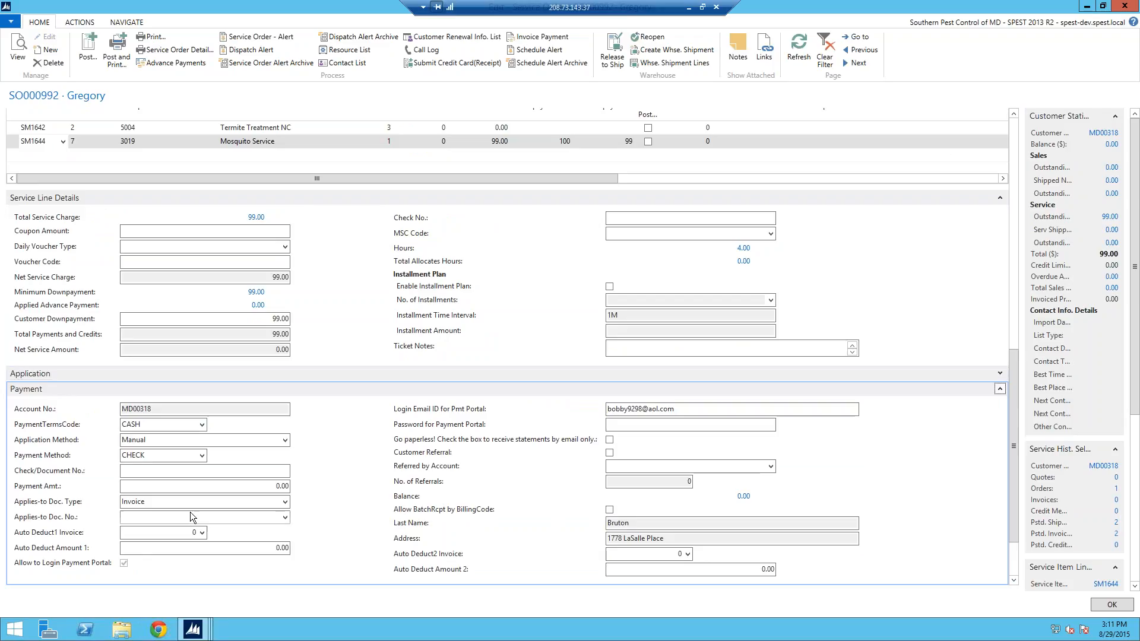
{"action": "left_click", "coordinate": [1000, 390]}
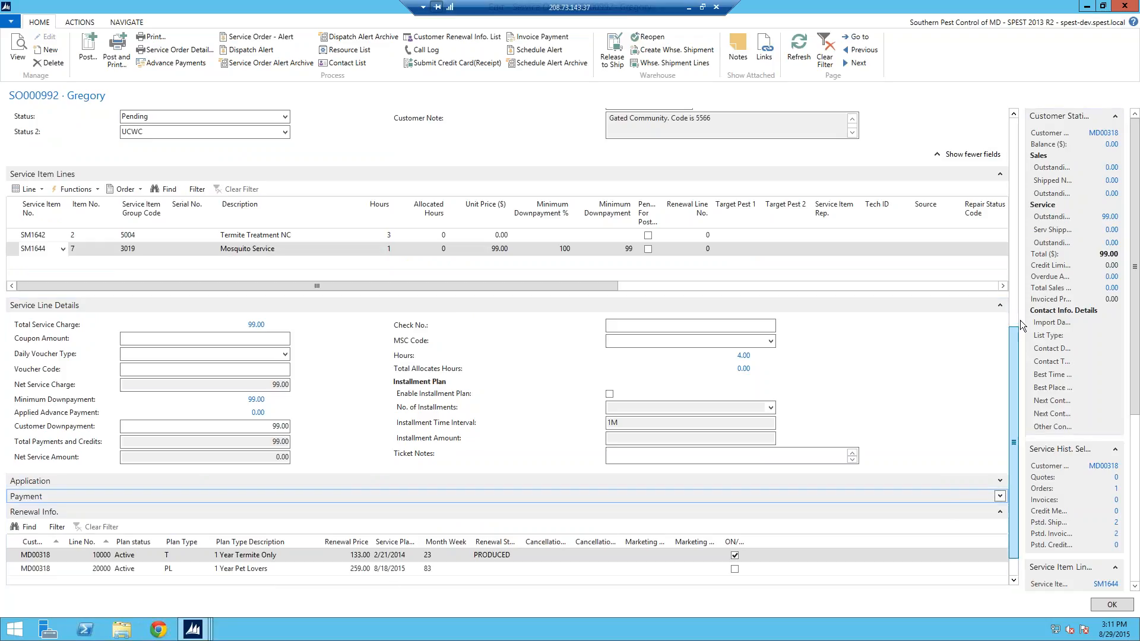
{"action": "scroll", "coordinate": [1020, 316], "scroll_direction": "up", "scroll_amount": 2}
{"action": "left_click", "coordinate": [1015, 275]}
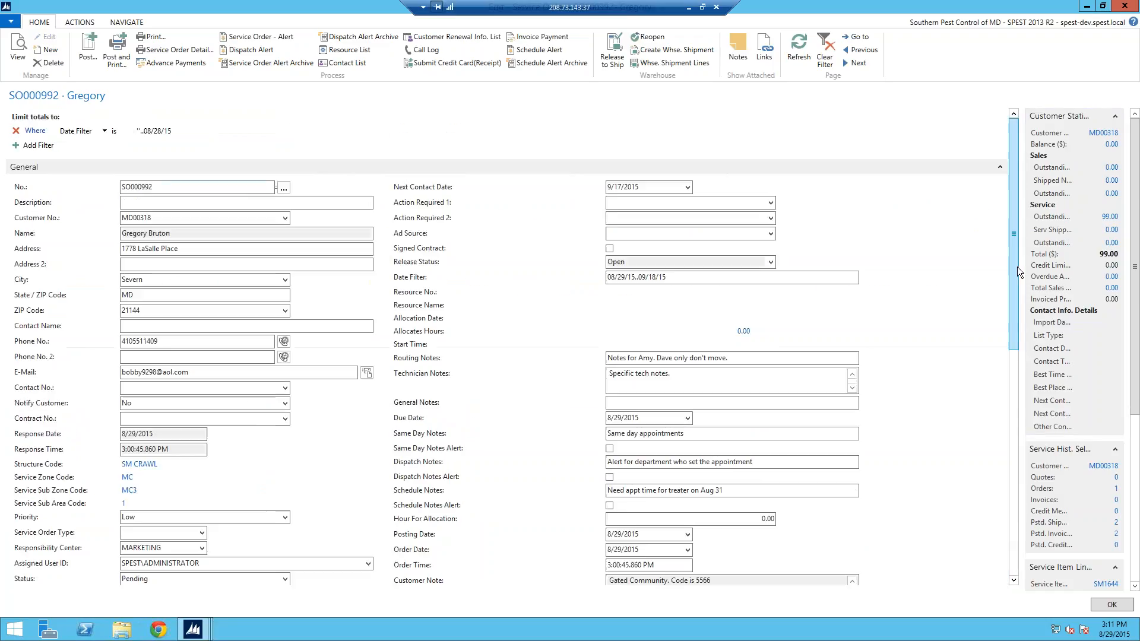
{"action": "left_click_drag", "start_coordinate": [1014, 322], "coordinate": [1014, 392]}
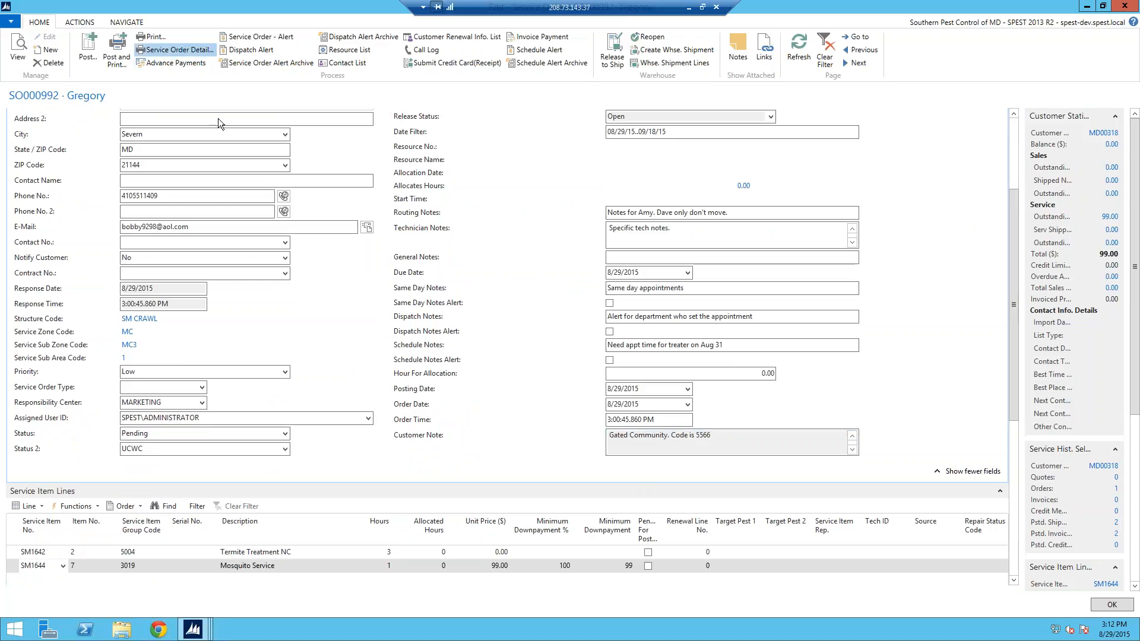
{"action": "left_click", "coordinate": [179, 49]}
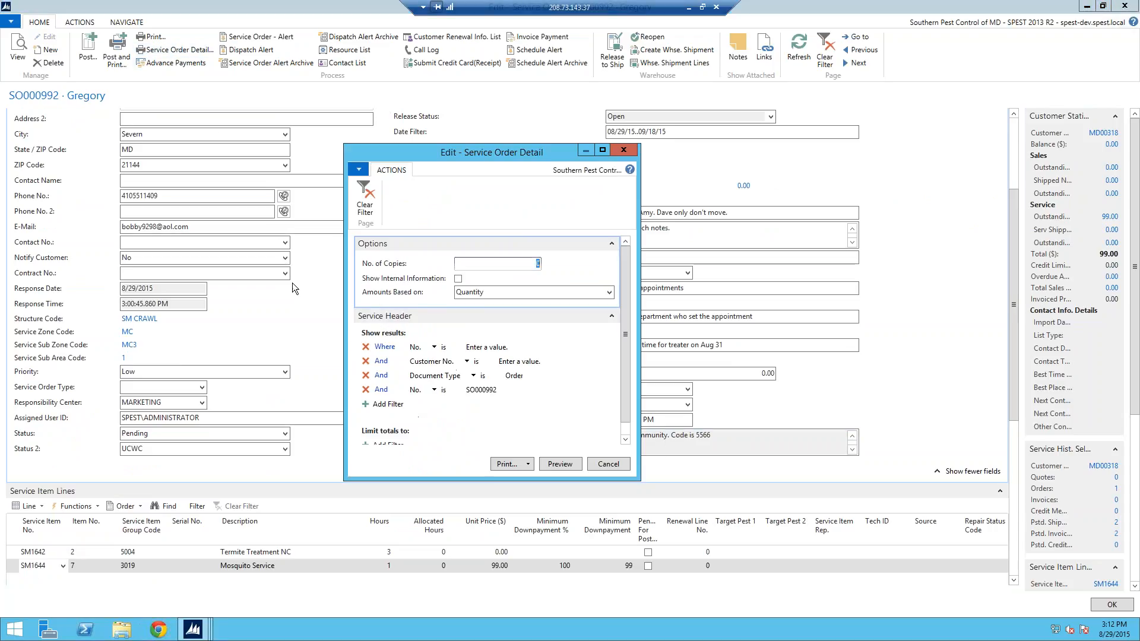
Step: Preview the Service Order Detail report for SO000992
{"action": "left_click", "coordinate": [569, 463]}
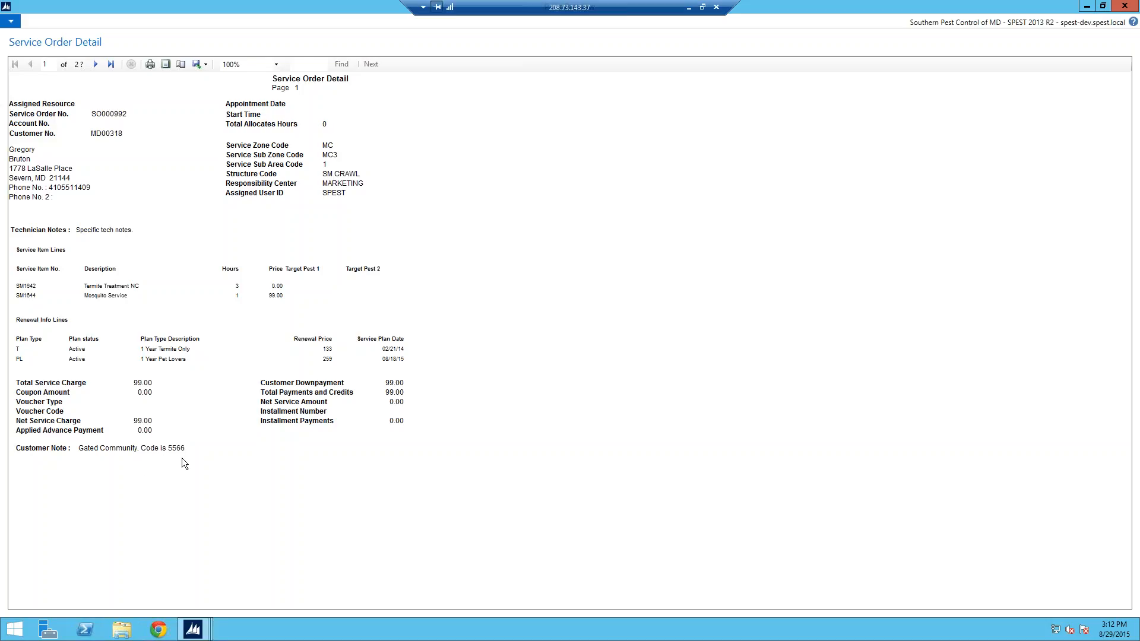
Step: Close the report preview and the Service Order Detail options dialog
{"action": "key", "text": "Escape"}
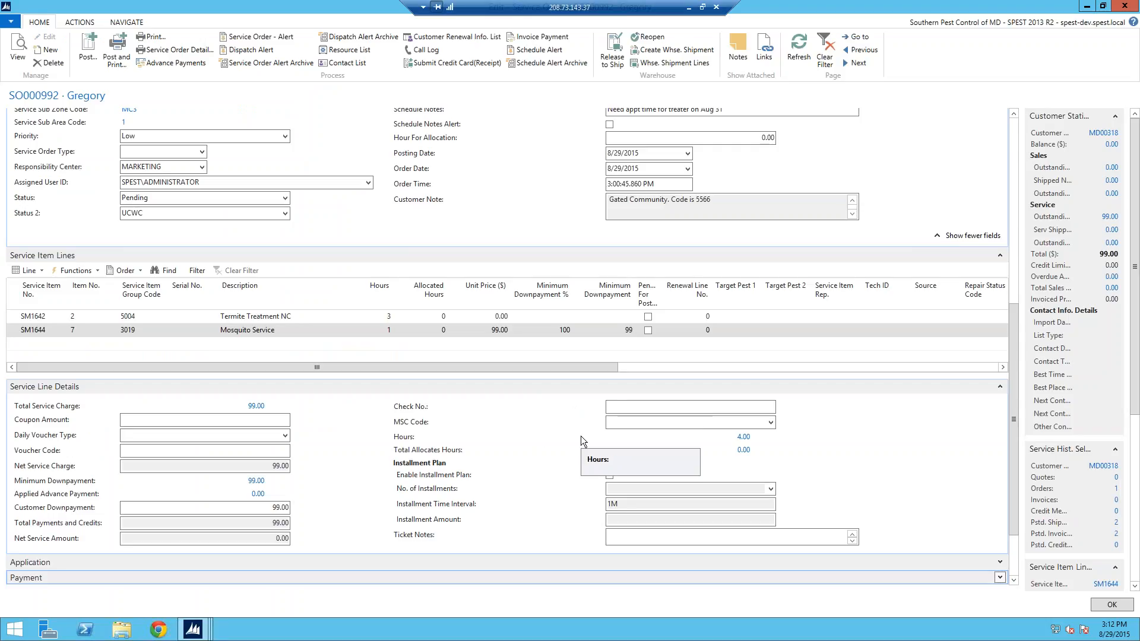
{"action": "key", "text": "Escape"}
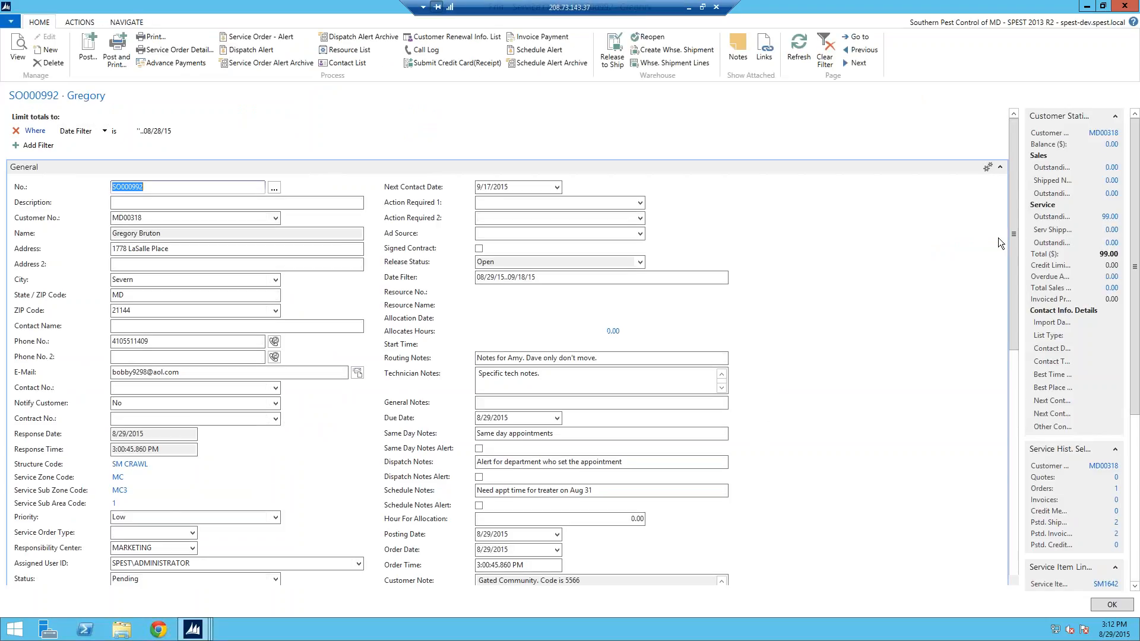
{"action": "scroll", "coordinate": [1009, 287], "scroll_direction": "down", "scroll_amount": 2}
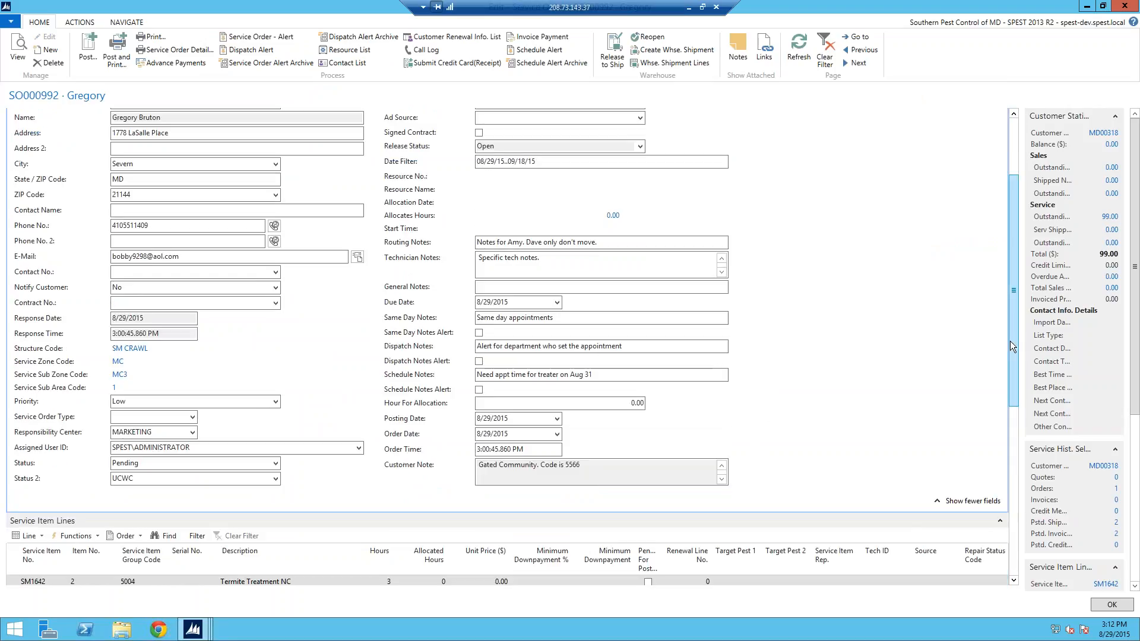
{"action": "left_click_drag", "start_coordinate": [1009, 355], "coordinate": [1011, 401]}
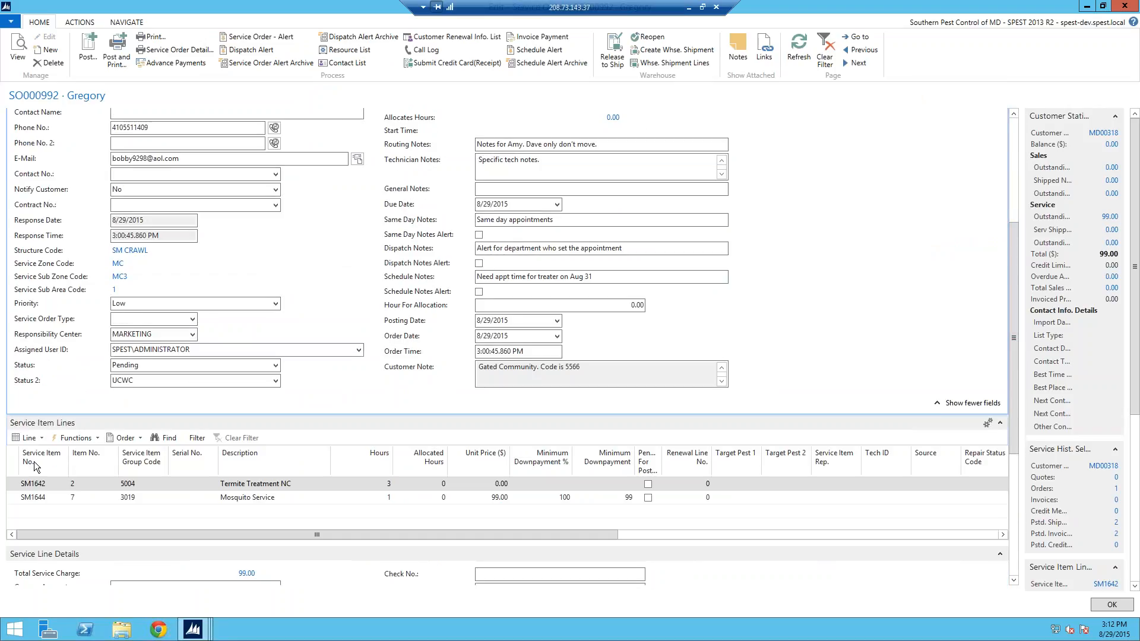
Step: Check the service item line's Resource Allocations, find it empty, and scroll back up the order
{"action": "left_click", "coordinate": [36, 441]}
{"action": "left_click", "coordinate": [152, 452]}
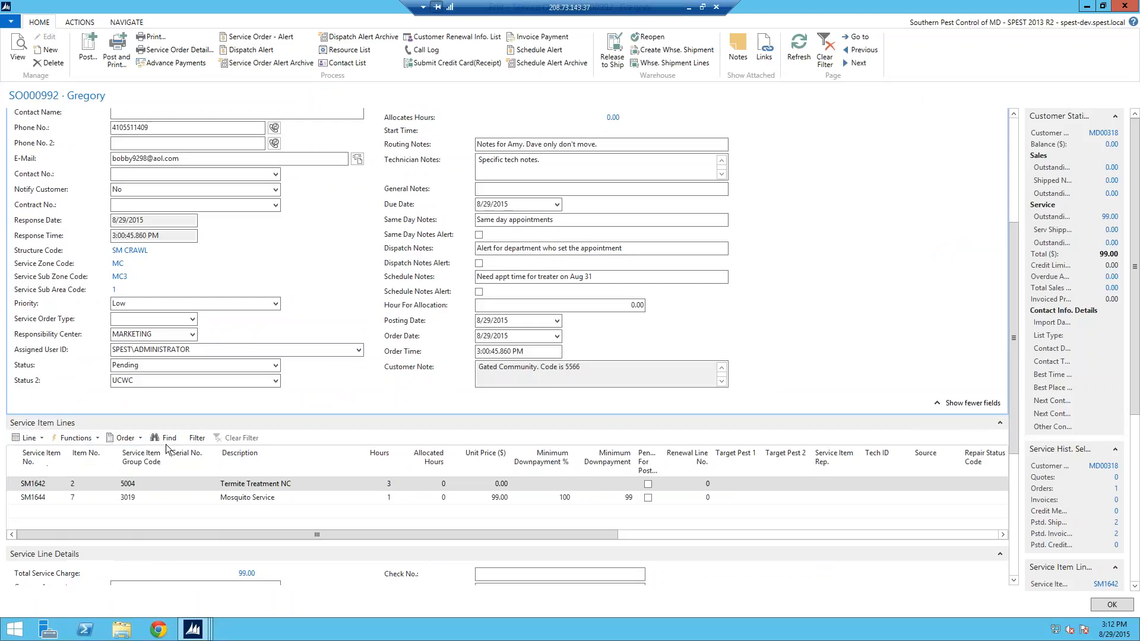
{"action": "key", "text": "Escape"}
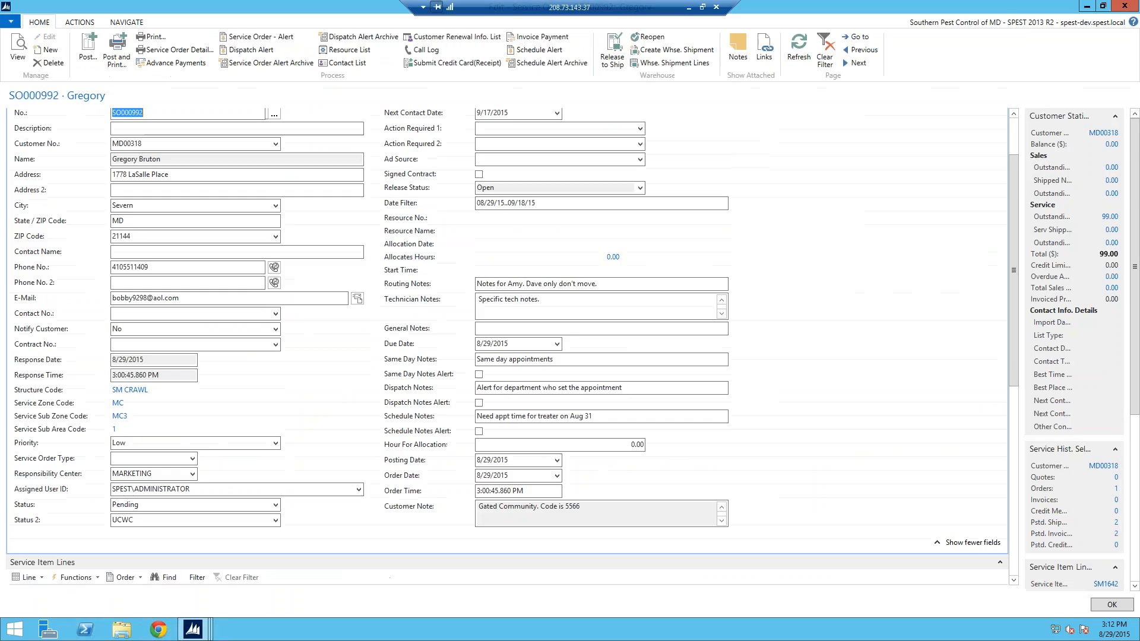
{"action": "left_click_drag", "start_coordinate": [1015, 293], "coordinate": [1015, 364]}
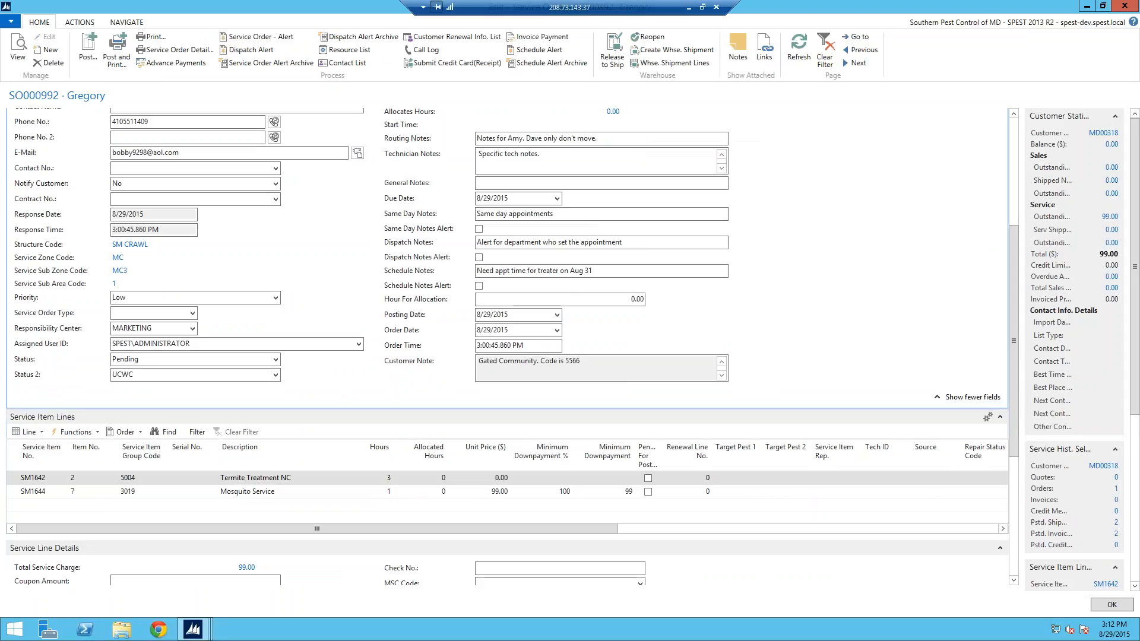
{"action": "left_click_drag", "start_coordinate": [1014, 420], "coordinate": [1010, 526]}
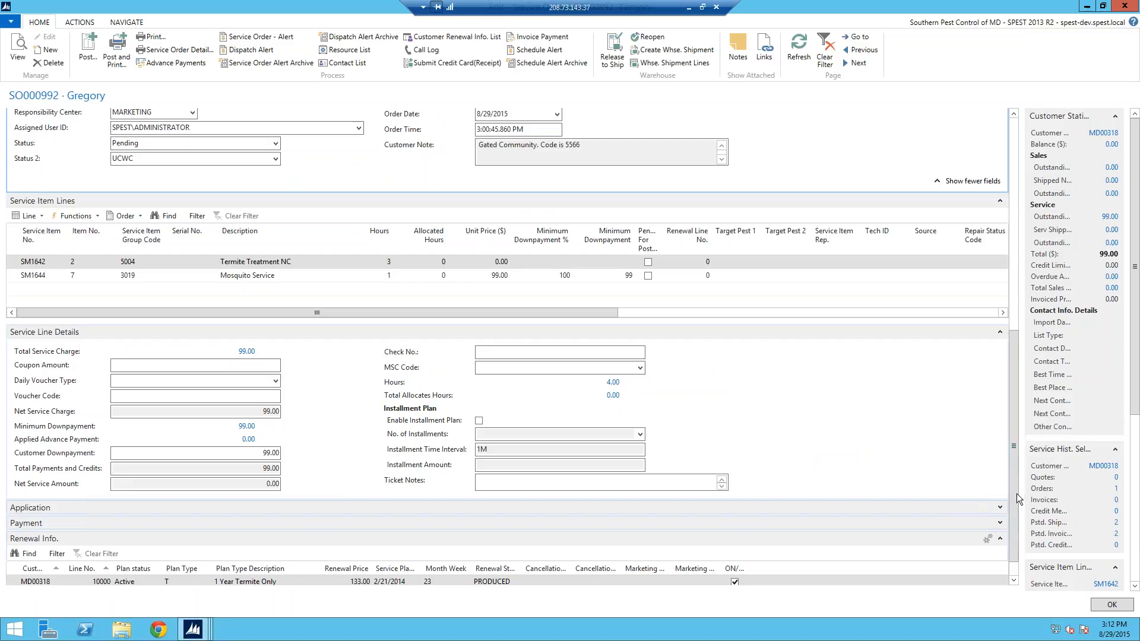
{"action": "left_click_drag", "start_coordinate": [1017, 454], "coordinate": [1015, 320]}
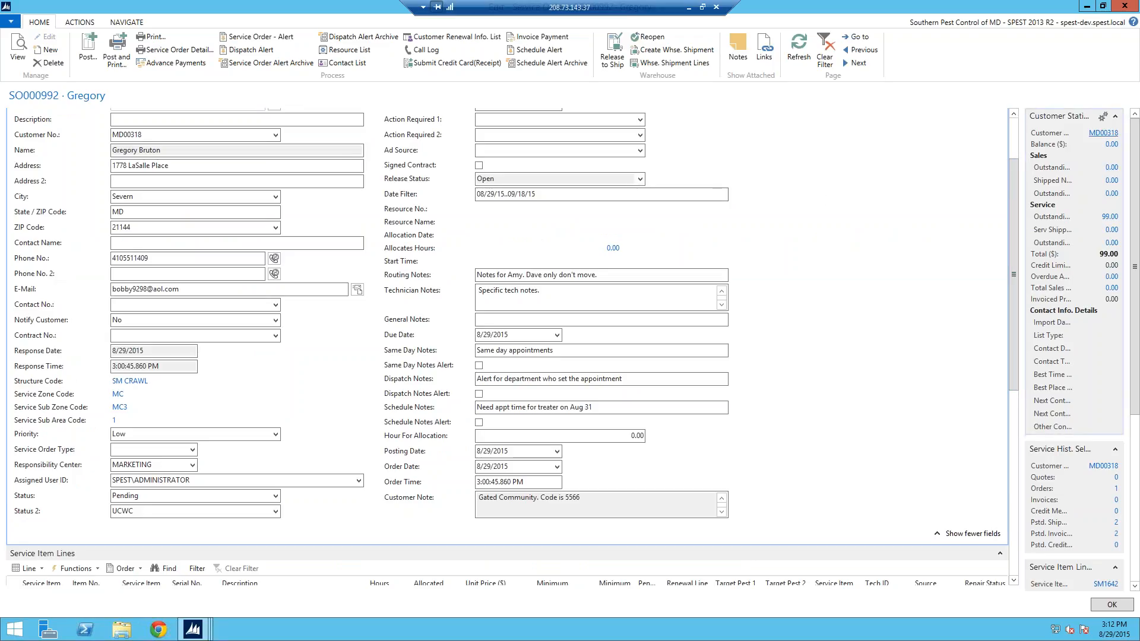
Step: Open the order customer's card for editing and collapse its Payment, Refund and Renewal Info. sections
{"action": "left_click", "coordinate": [1103, 135]}
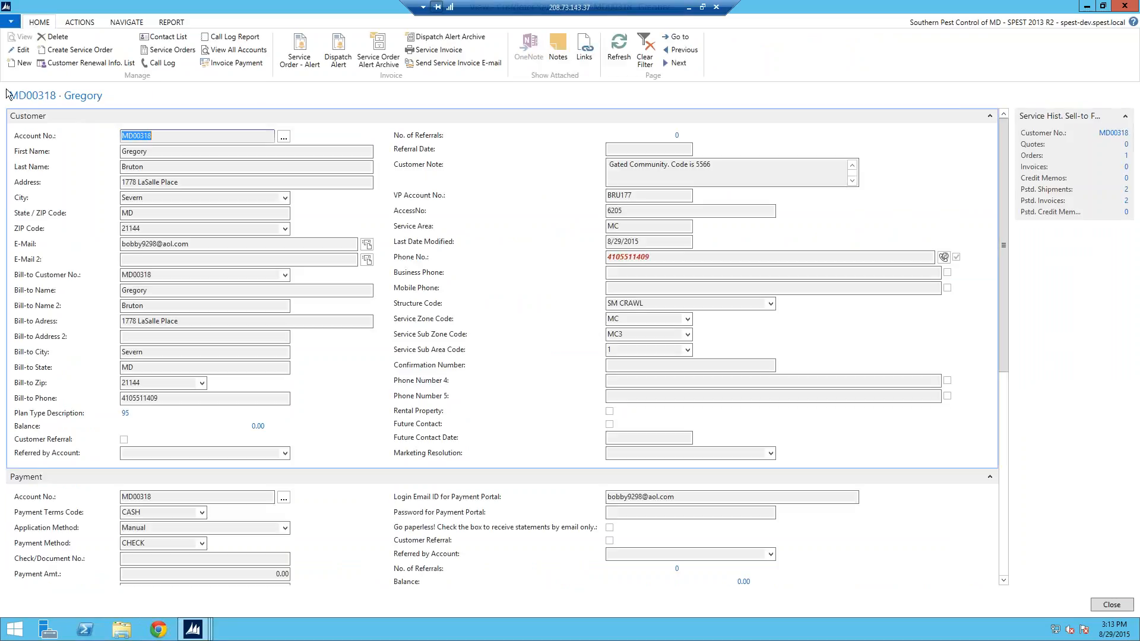
{"action": "left_click", "coordinate": [20, 50]}
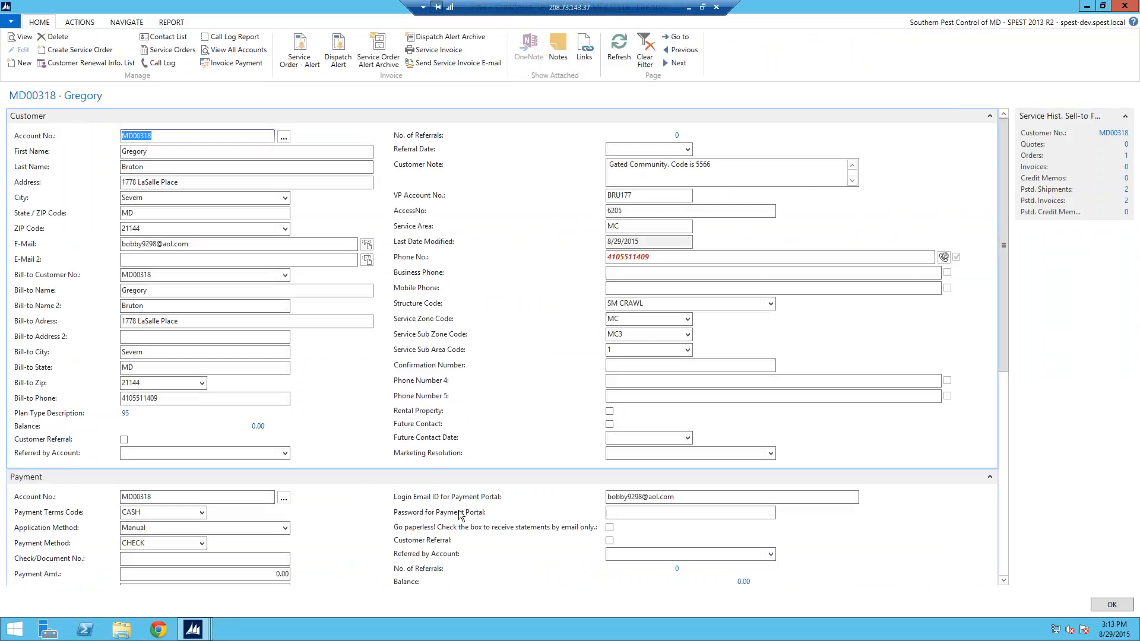
{"action": "left_click", "coordinate": [990, 477]}
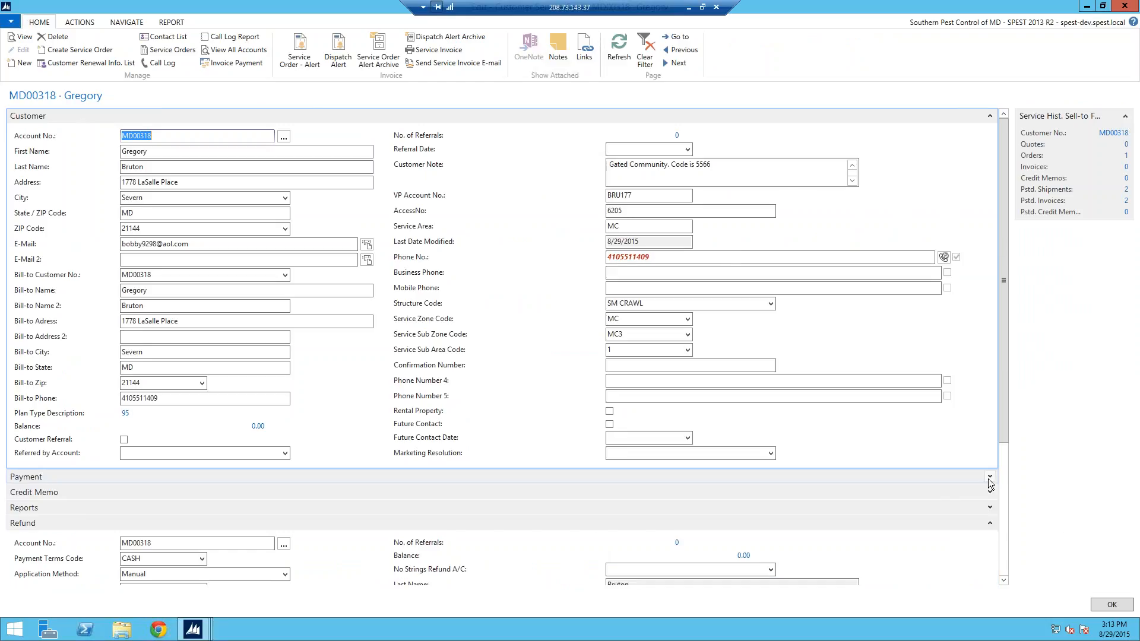
{"action": "left_click", "coordinate": [990, 524]}
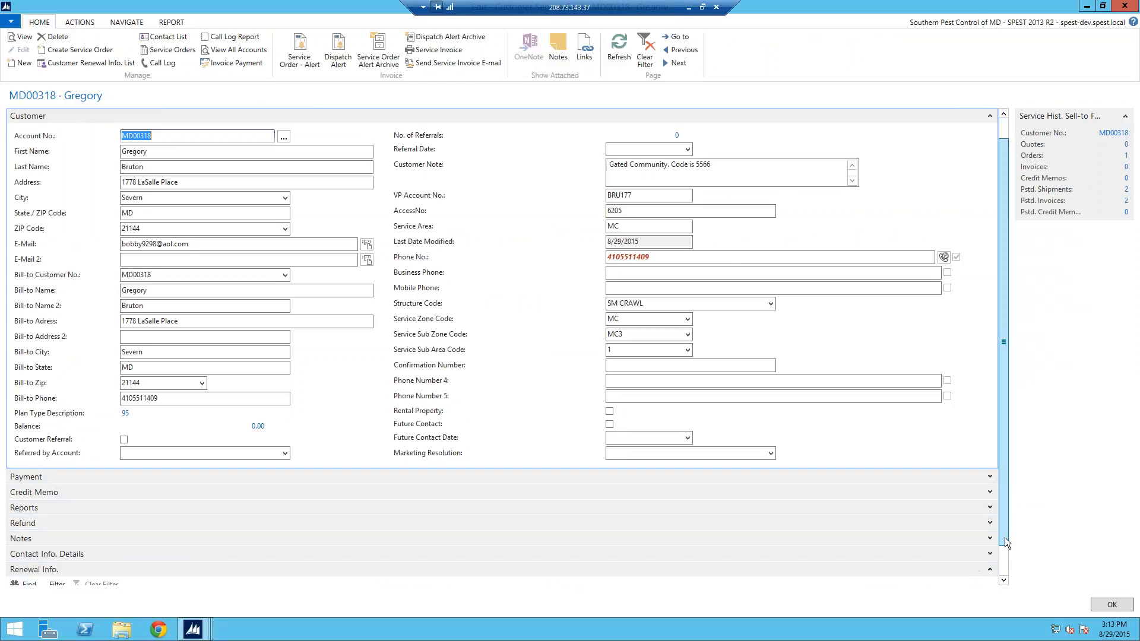
{"action": "left_click_drag", "start_coordinate": [1004, 512], "coordinate": [1005, 542]}
{"action": "left_click", "coordinate": [992, 537]}
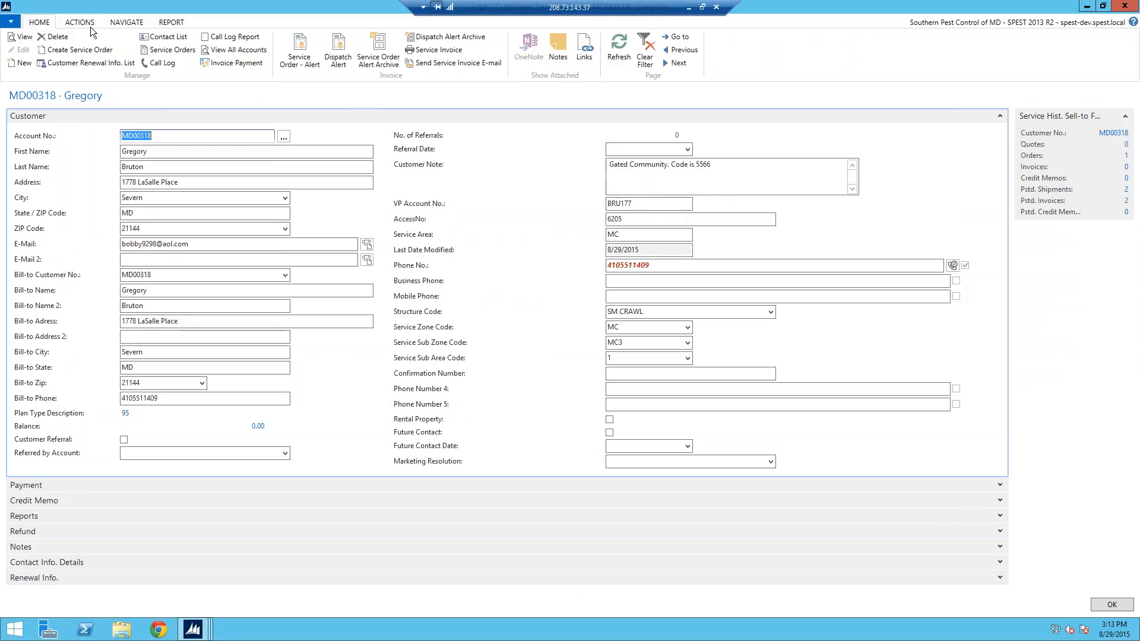
{"action": "left_click", "coordinate": [170, 24]}
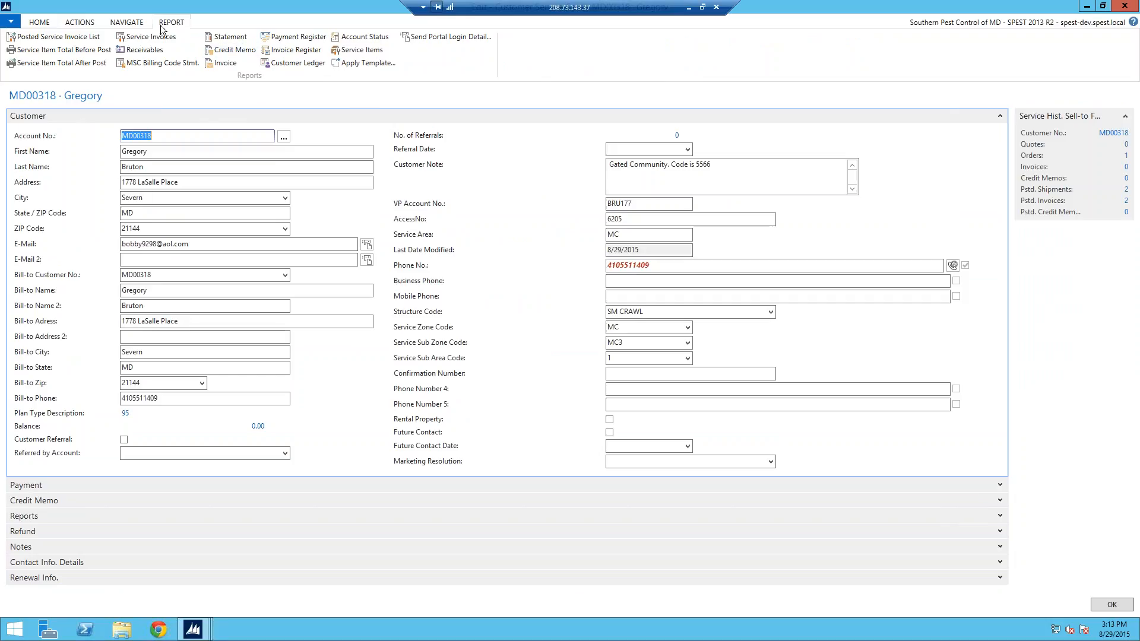
Step: Preview the current customer's statement report and close the preview
{"action": "left_click", "coordinate": [241, 38]}
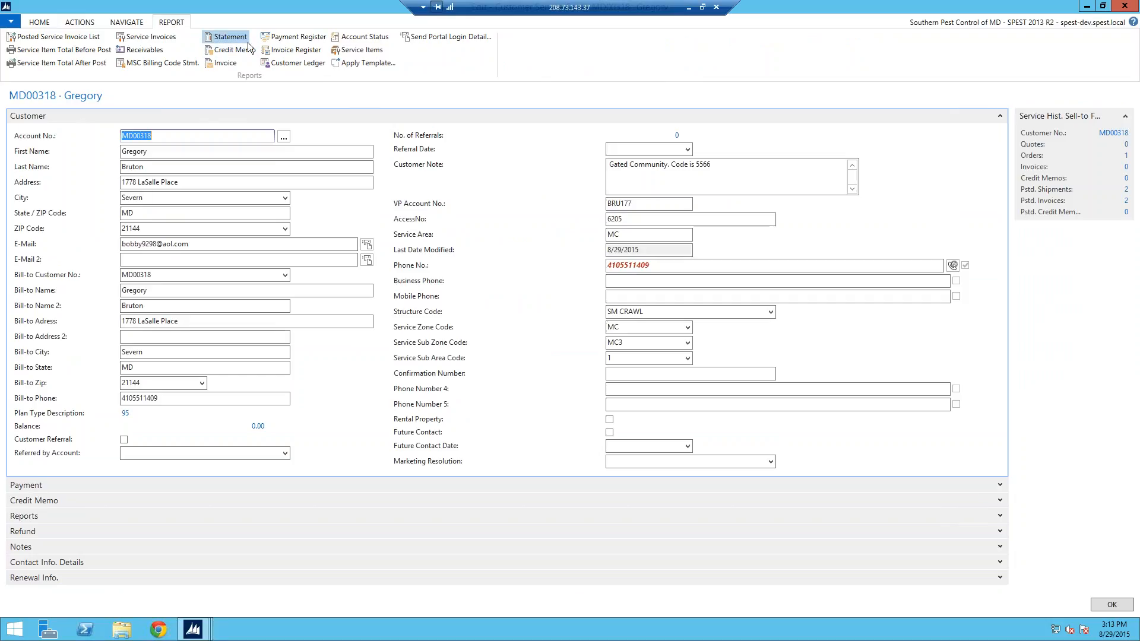
{"action": "left_click", "coordinate": [246, 316]}
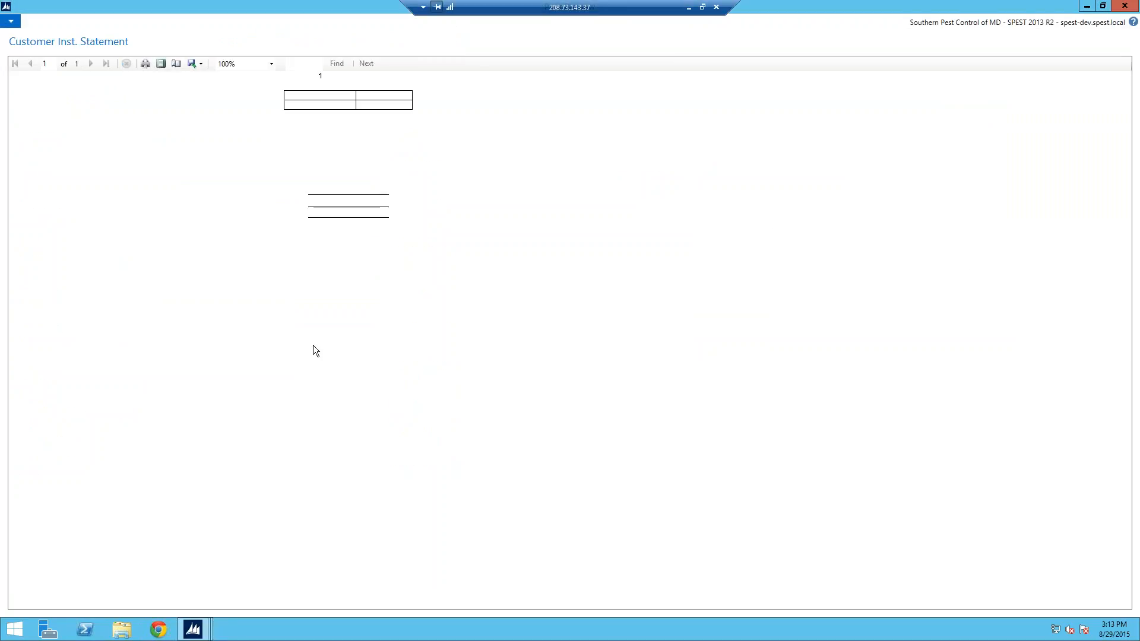
{"action": "key", "text": "Escape"}
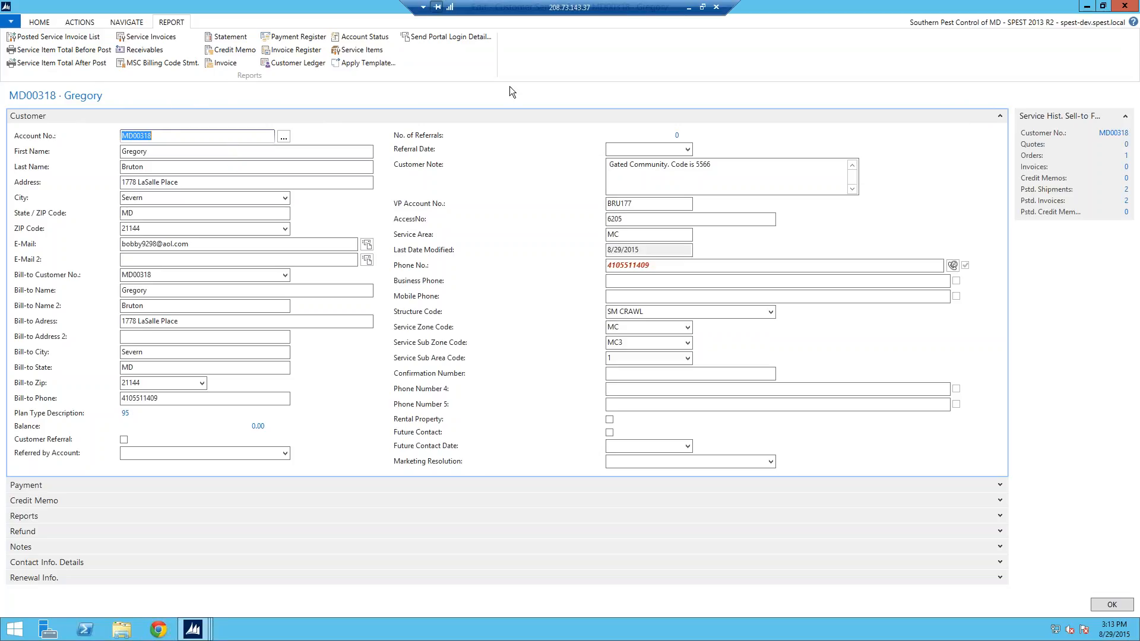
Step: Find the other customer by account number and open its installment statement options
{"action": "left_click", "coordinate": [36, 22]}
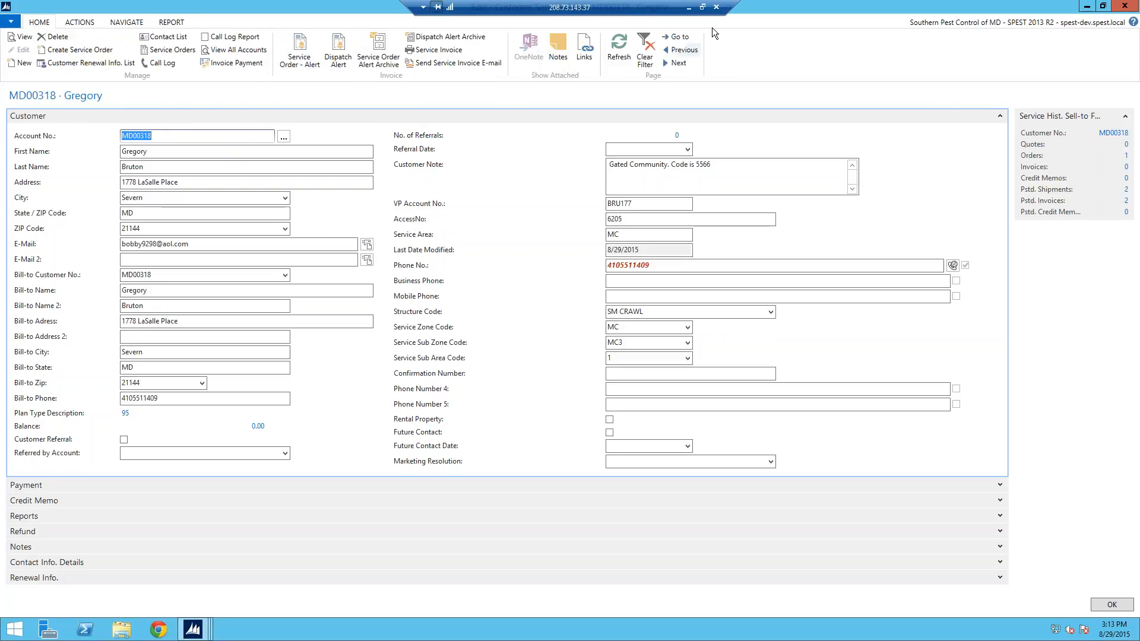
{"action": "left_click", "coordinate": [681, 37]}
{"action": "type", "text": "md01413"}
{"action": "key", "text": "Return"}
{"action": "left_click", "coordinate": [561, 98]}
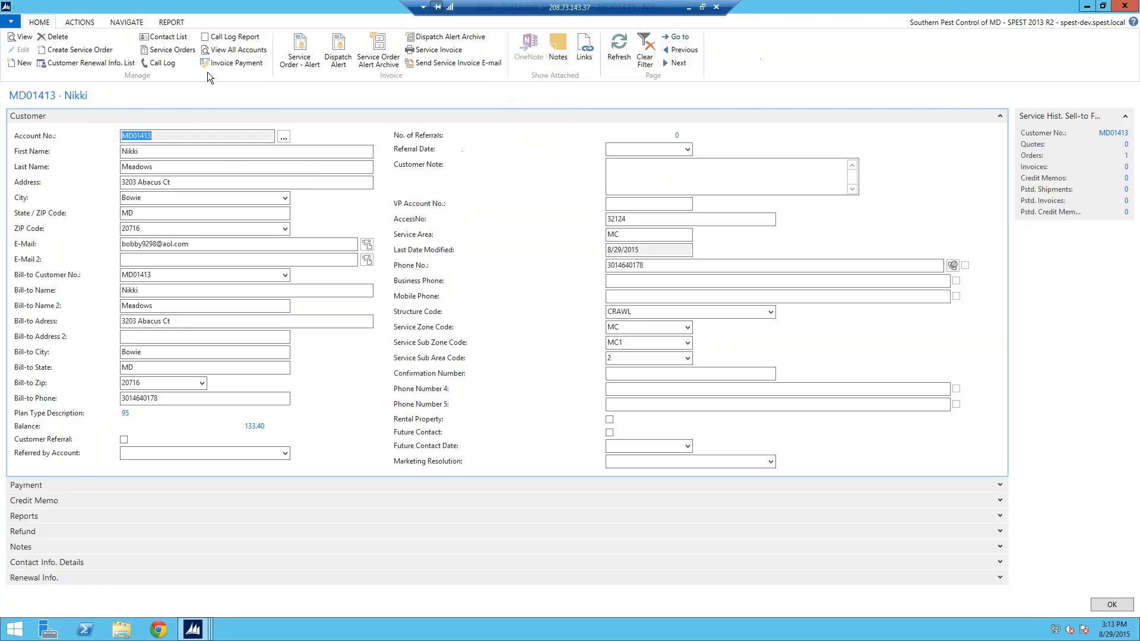
{"action": "left_click", "coordinate": [171, 25]}
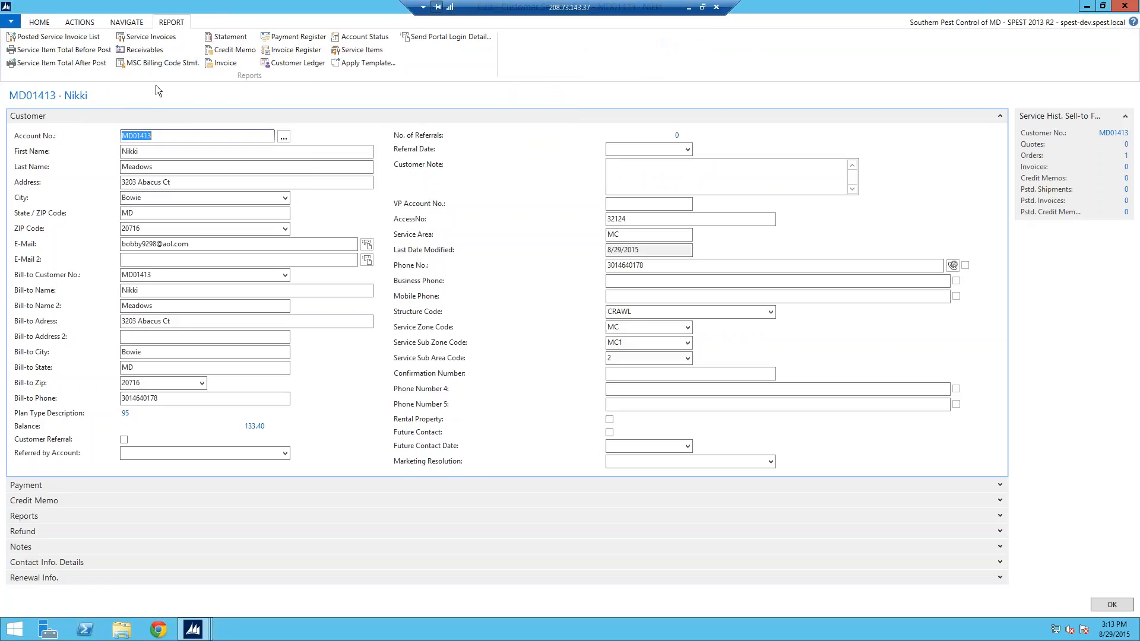
{"action": "left_click", "coordinate": [228, 37]}
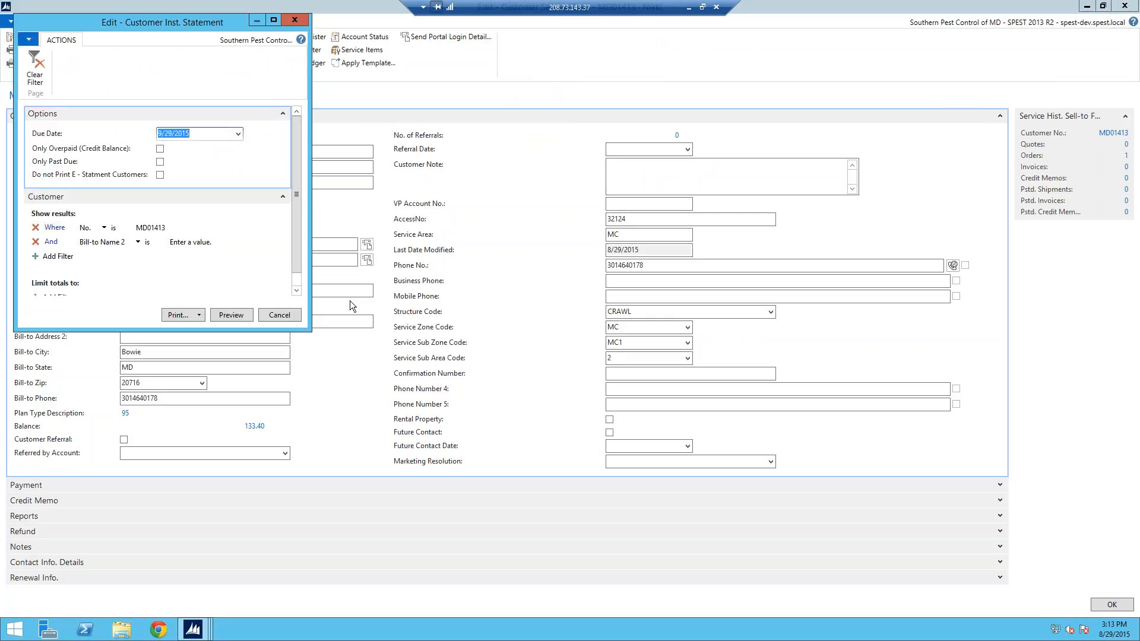
Step: Preview the customer's 177.90 installment statement, then bring up the Invoice Register report options
{"action": "left_click", "coordinate": [246, 317]}
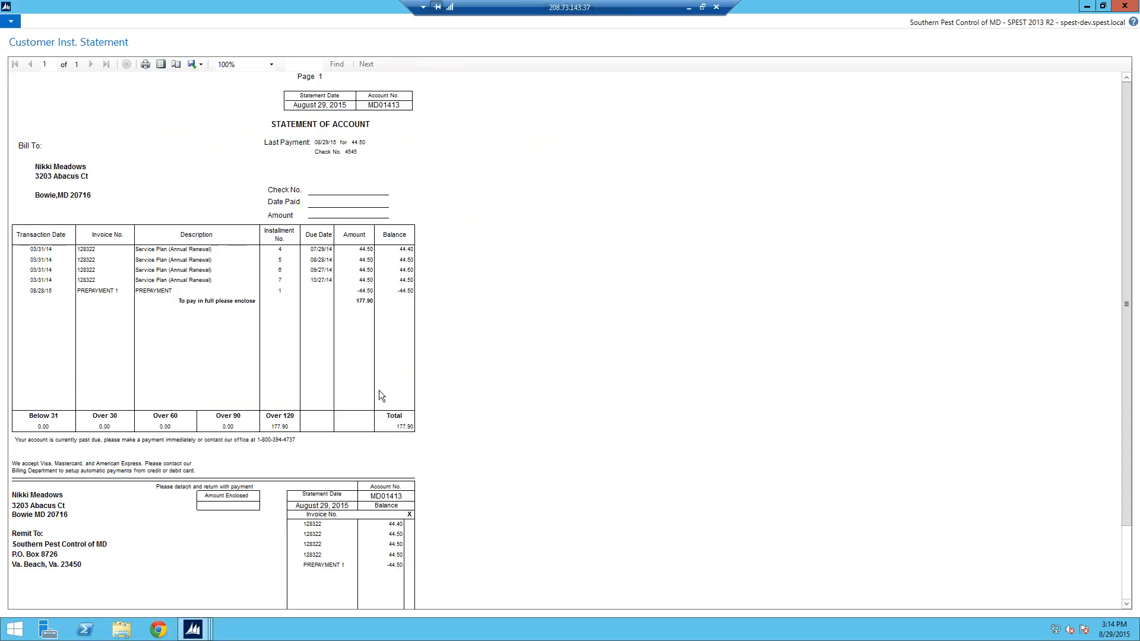
{"action": "key", "text": "Escape"}
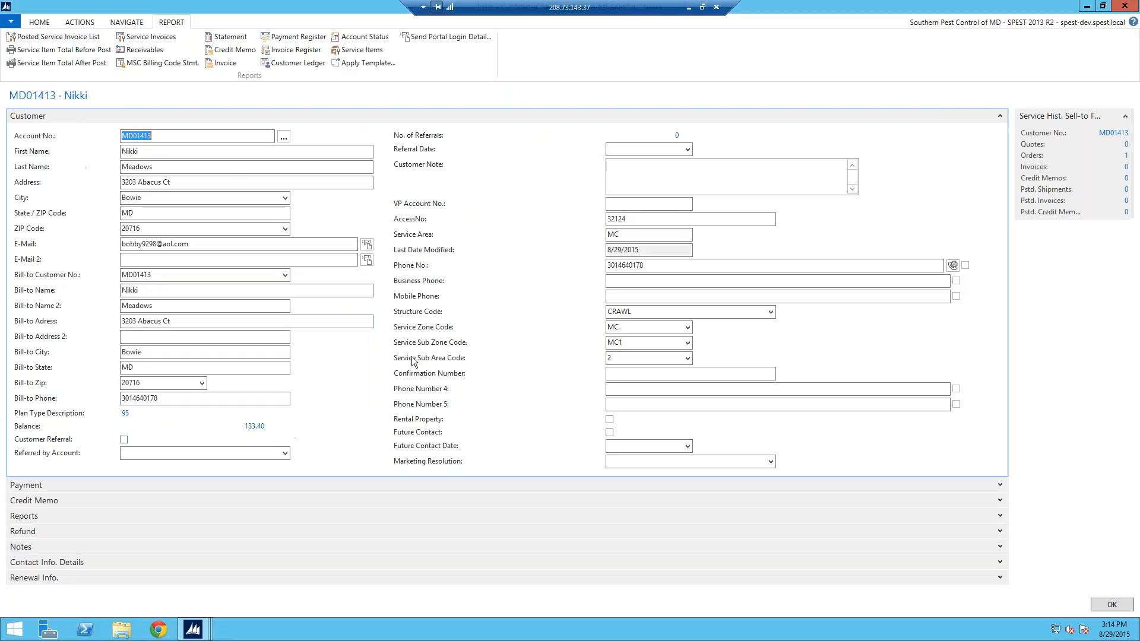
{"action": "left_click", "coordinate": [293, 52]}
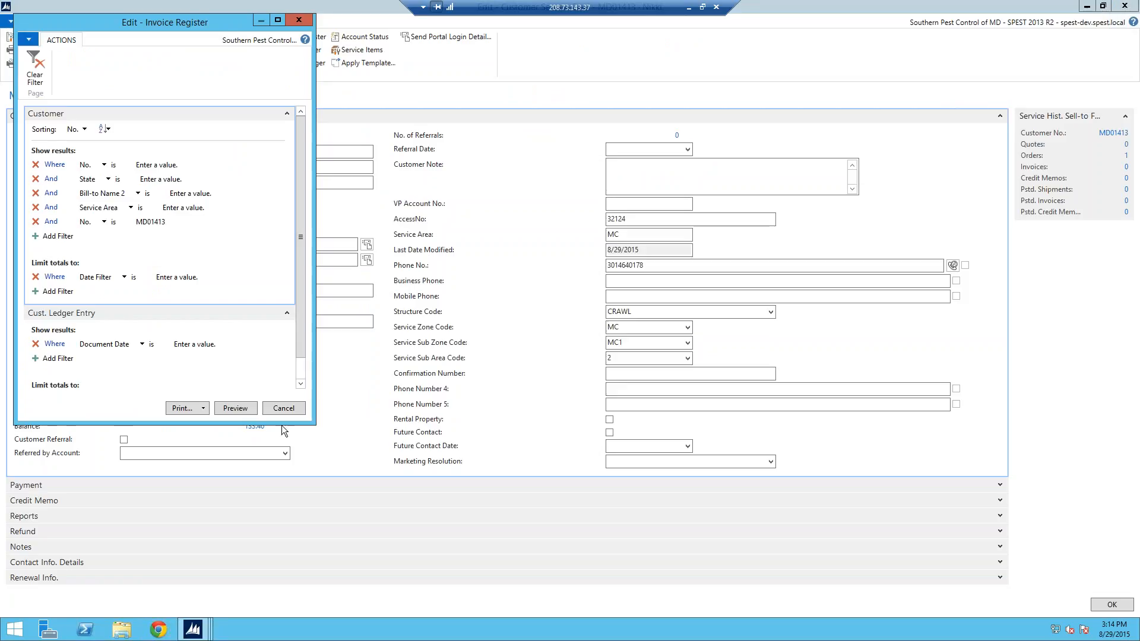
Step: Preview the customer's invoice register of eight invoices totalling 1,730.00, then close it
{"action": "left_click", "coordinate": [235, 409]}
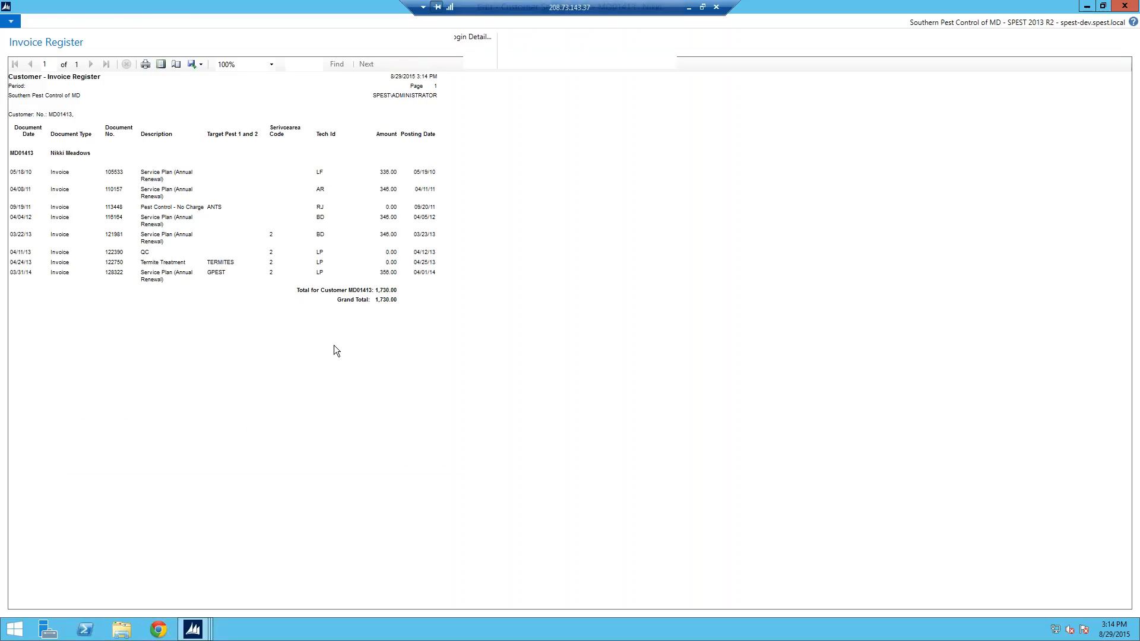
{"action": "key", "text": "Escape"}
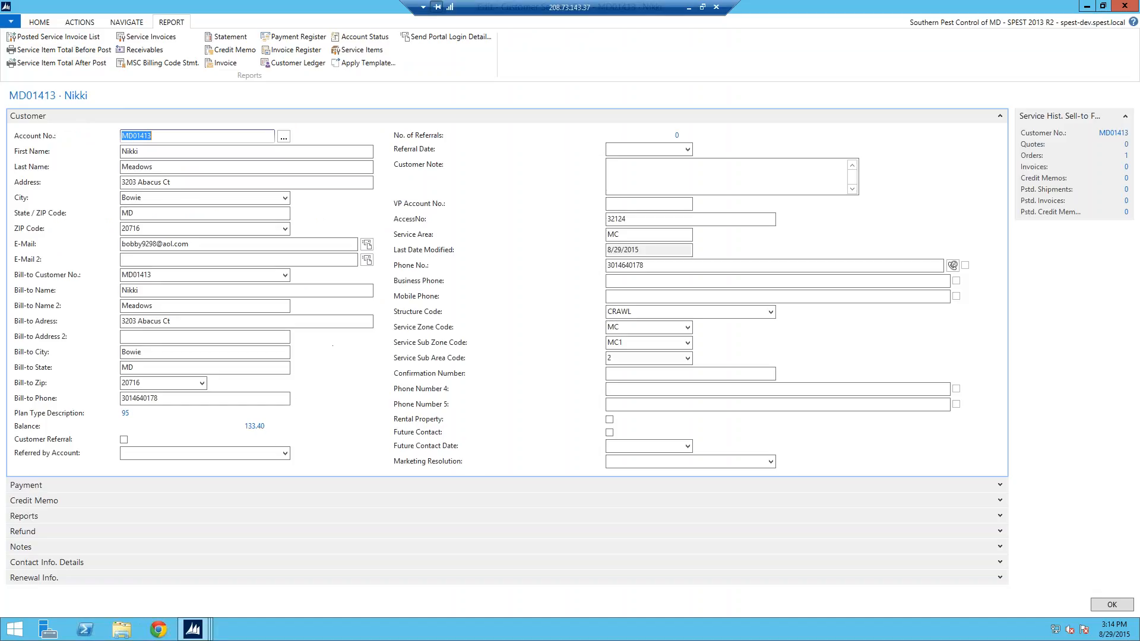
Step: Create a new pending service order for this customer, review its lines, and close it
{"action": "left_click", "coordinate": [45, 23]}
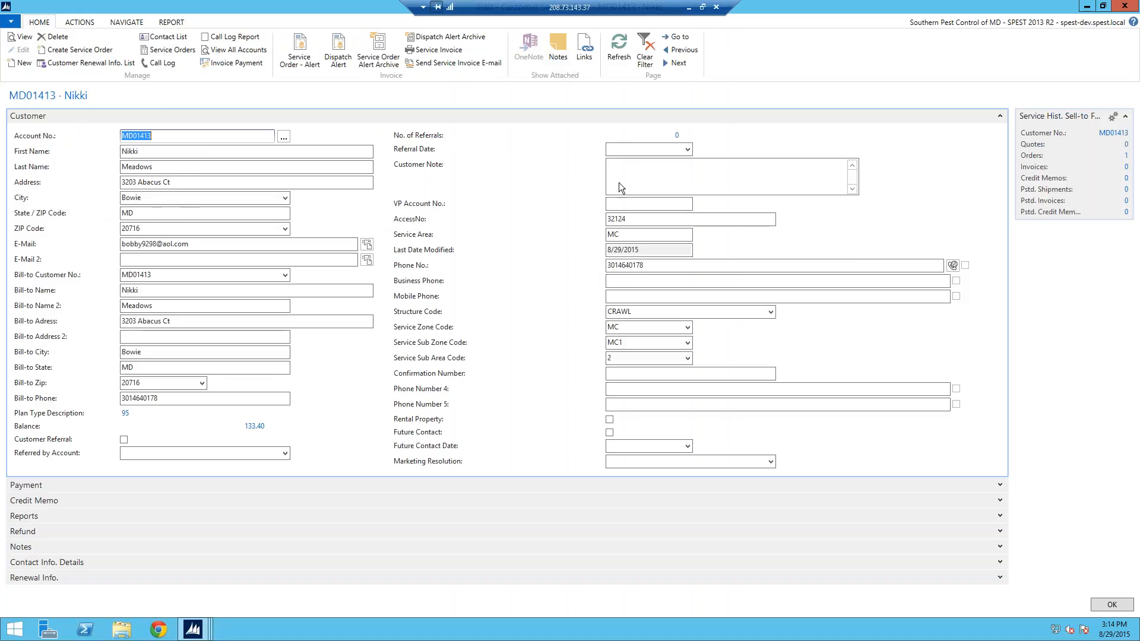
{"action": "left_click", "coordinate": [76, 53]}
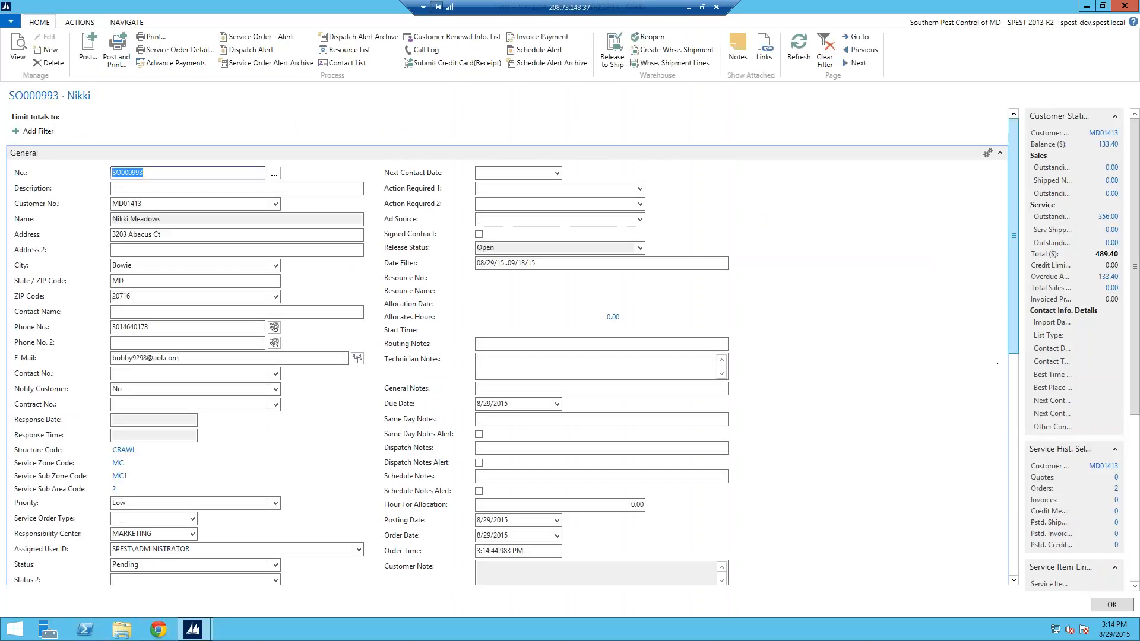
{"action": "scroll", "coordinate": [1013, 337], "scroll_direction": "down", "scroll_amount": 3}
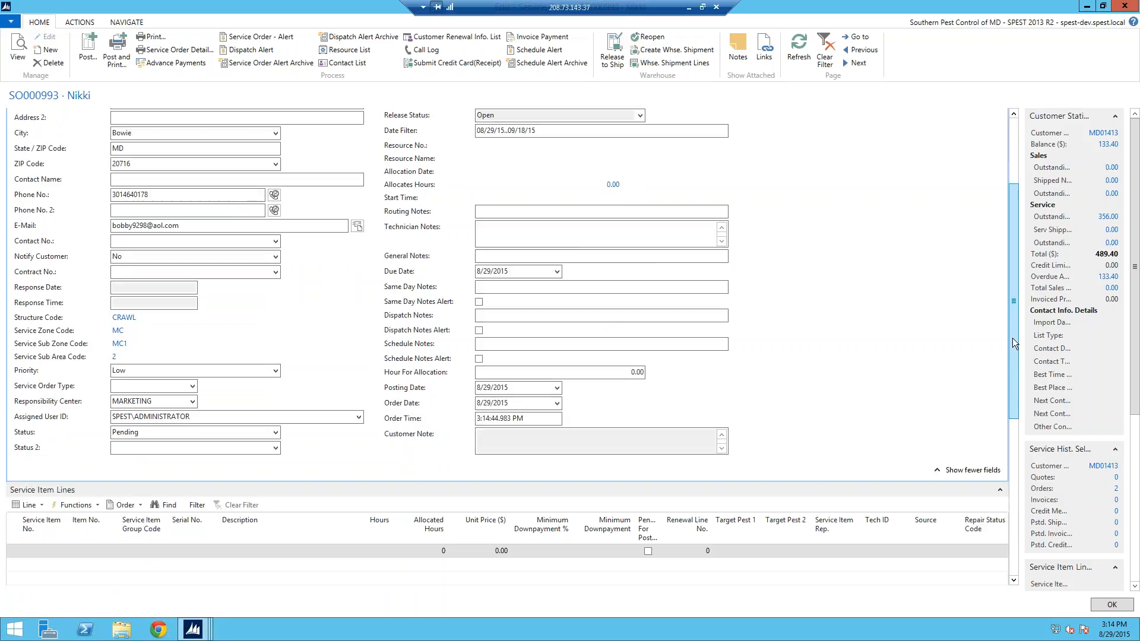
{"action": "key", "text": "Escape"}
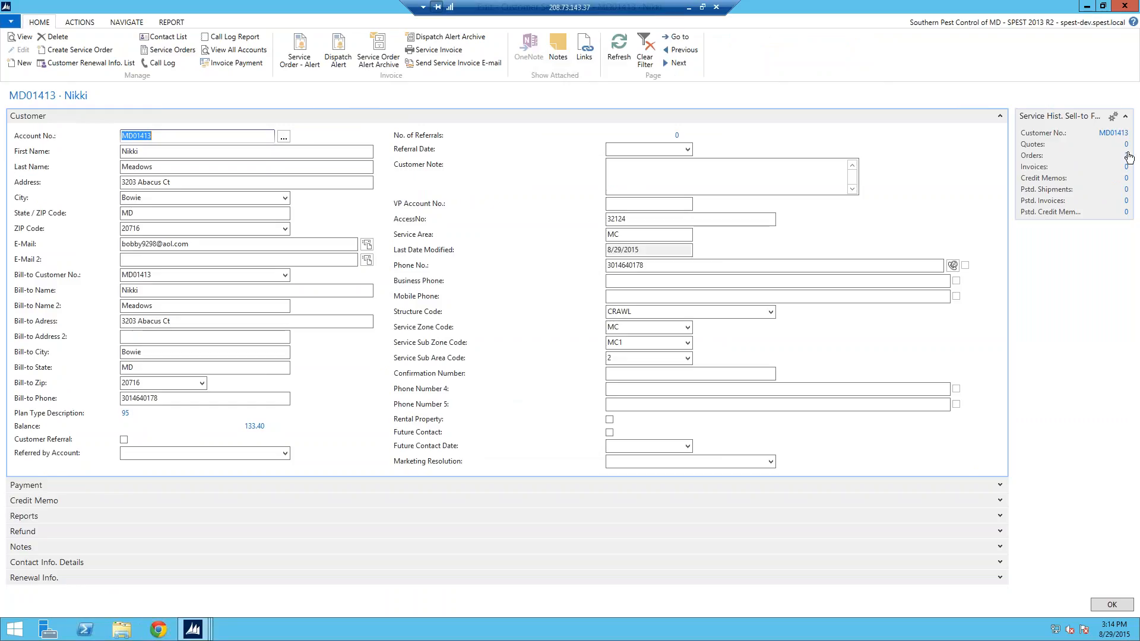
Step: Open the customer's service orders list and inspect the older service order
{"action": "left_click", "coordinate": [1126, 156]}
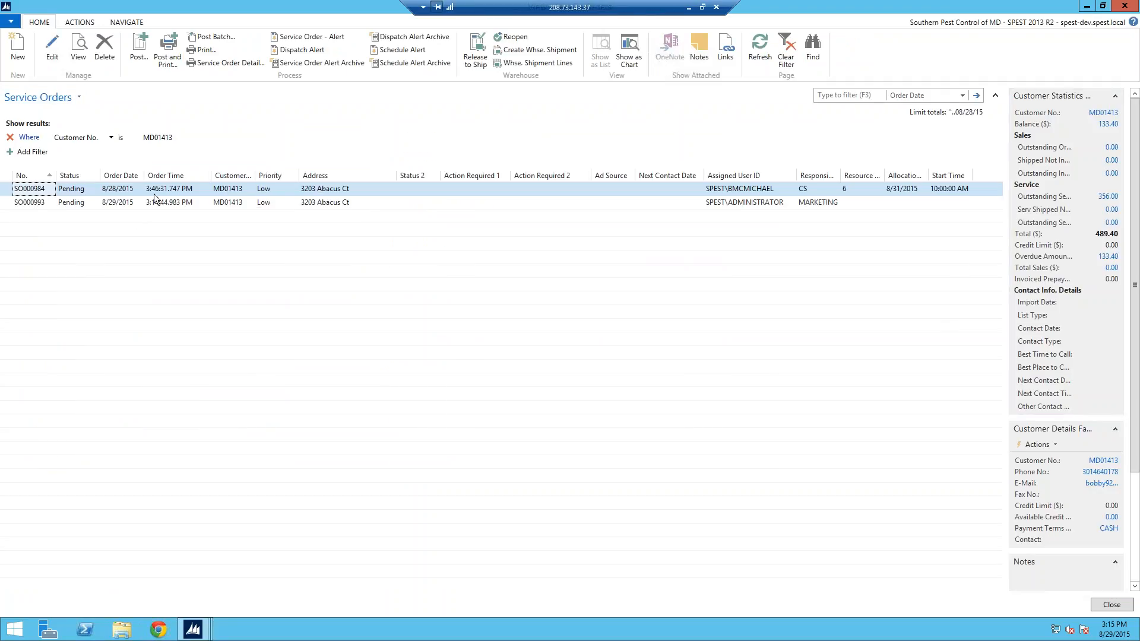
{"action": "left_click", "coordinate": [51, 59]}
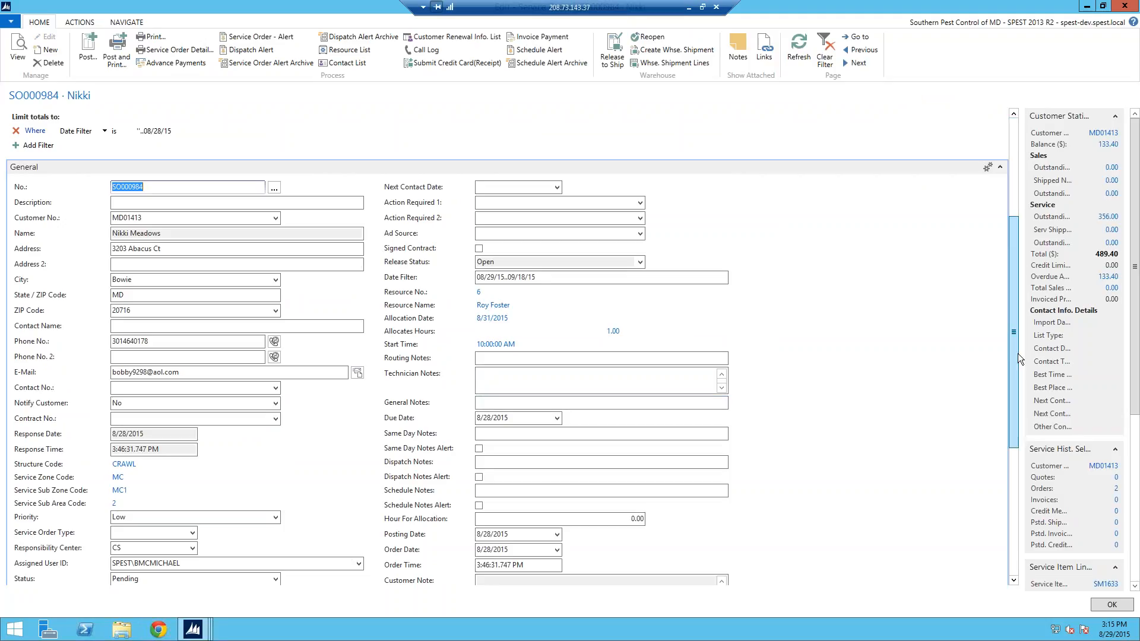
{"action": "scroll", "coordinate": [1018, 354], "scroll_direction": "down", "scroll_amount": 3}
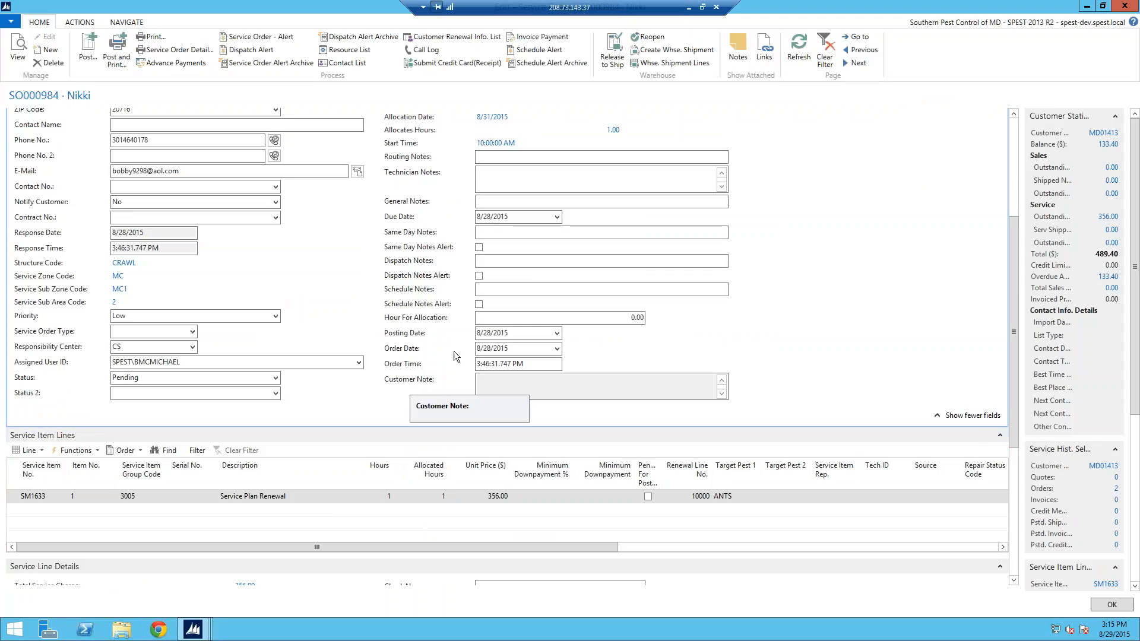
{"action": "key", "text": "Escape"}
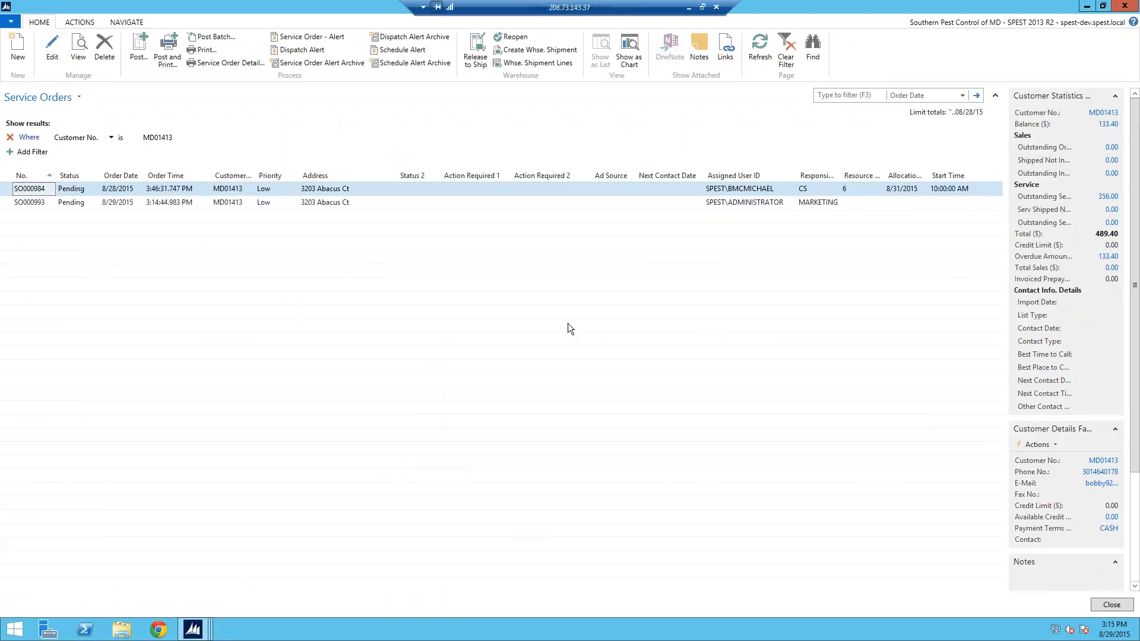
Step: Add a Mosquito Service line from the service item templates to the new order
{"action": "left_click", "coordinate": [50, 202]}
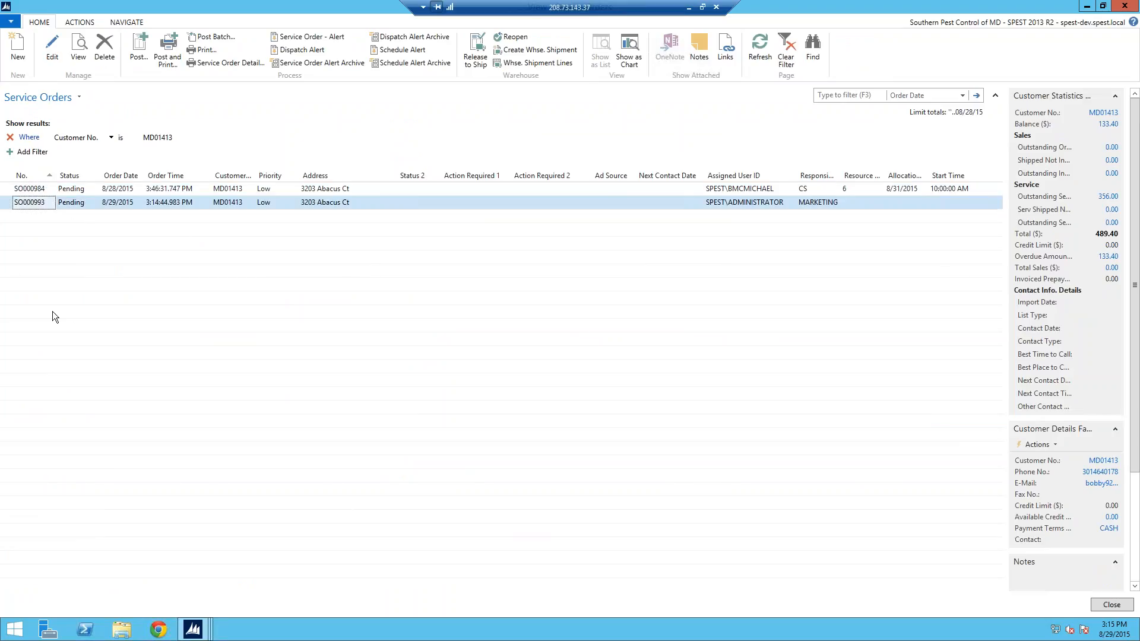
{"action": "left_click", "coordinate": [52, 54]}
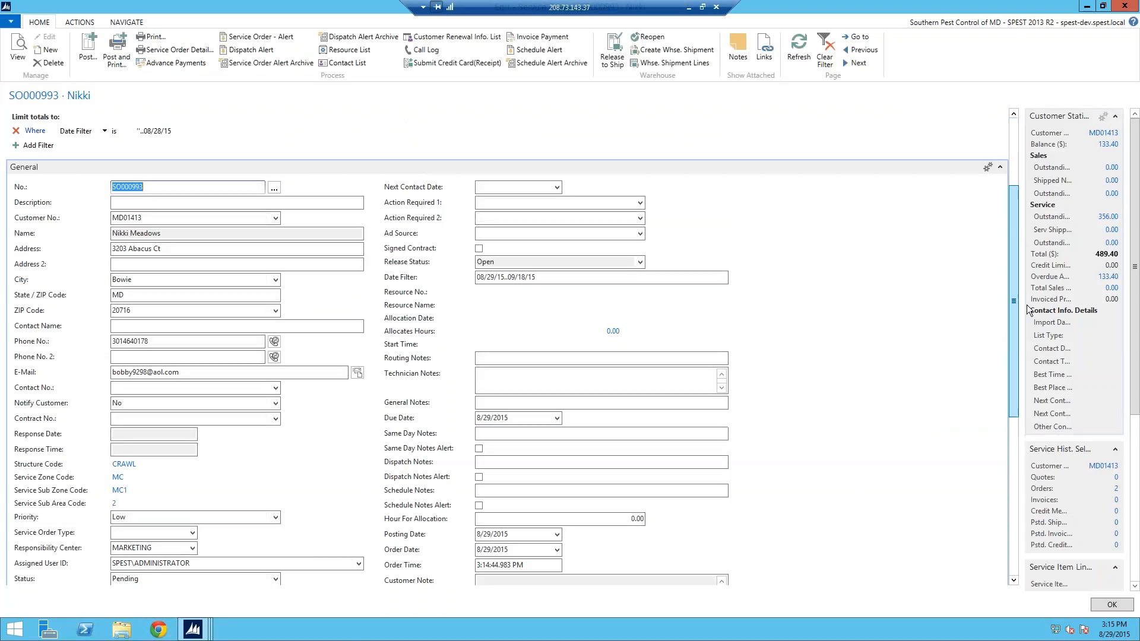
{"action": "left_click_drag", "start_coordinate": [1018, 237], "coordinate": [1027, 307]}
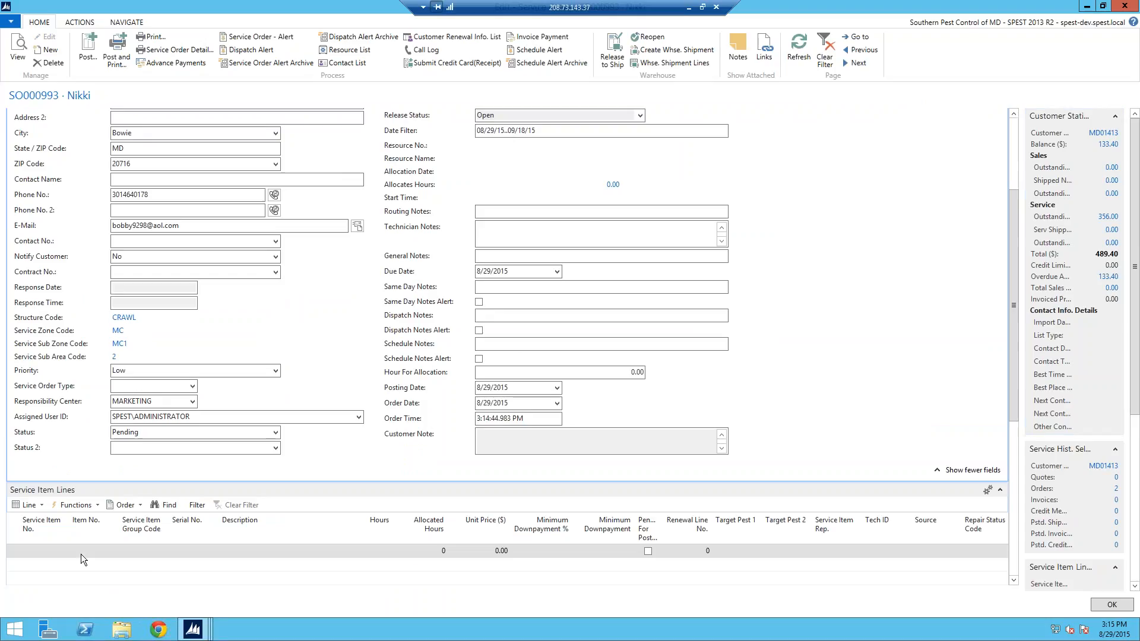
{"action": "left_click", "coordinate": [42, 505]}
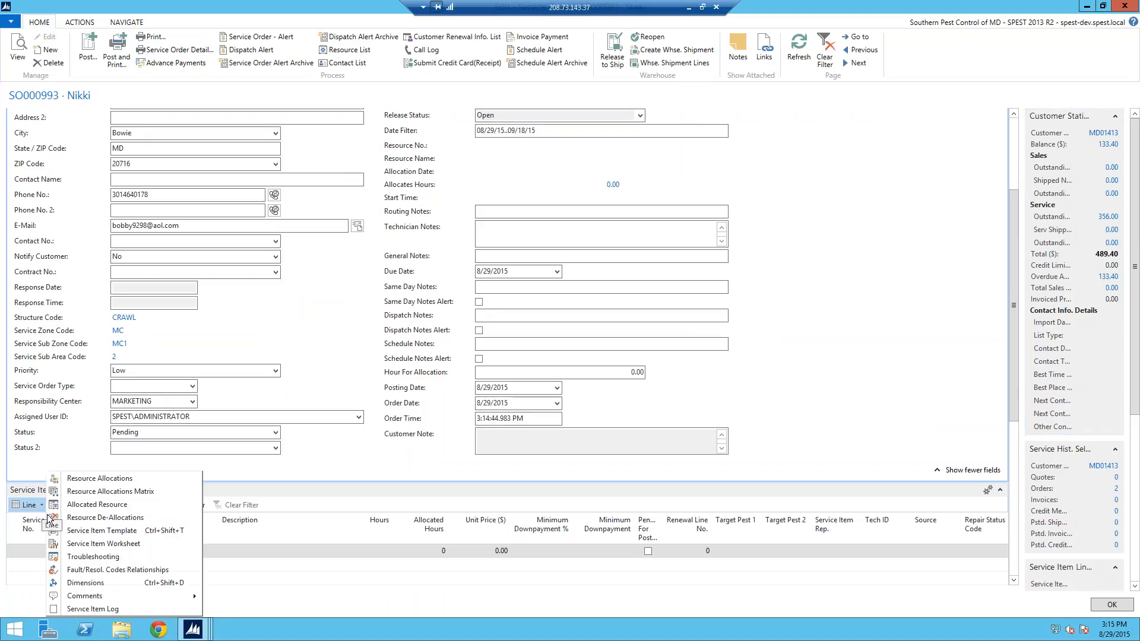
{"action": "left_click", "coordinate": [72, 531]}
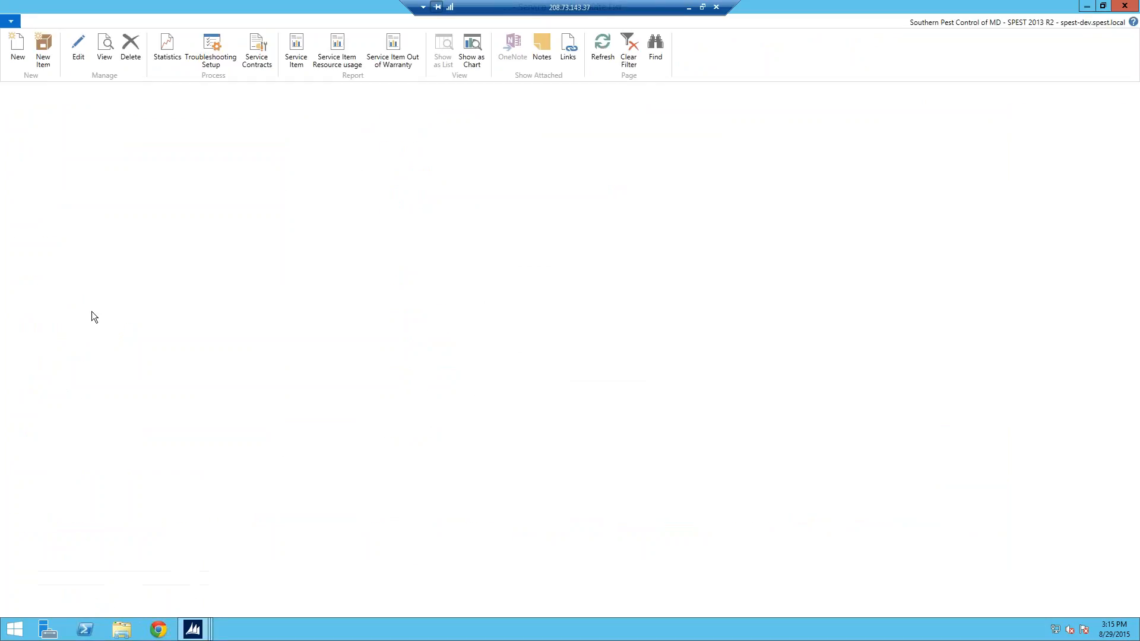
{"action": "left_click", "coordinate": [31, 212]}
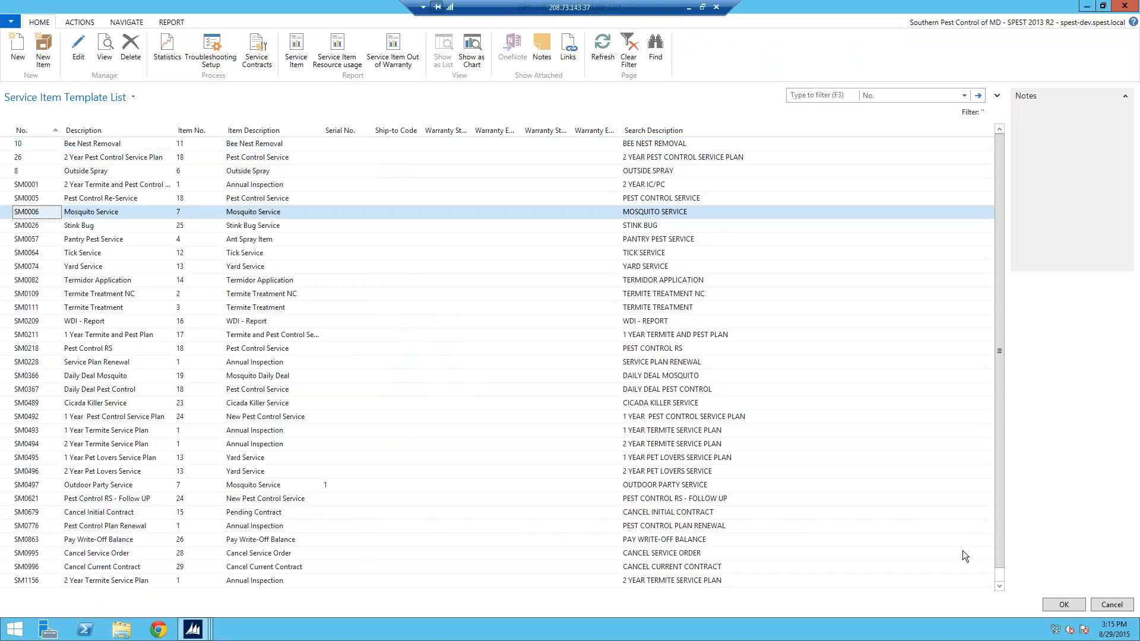
{"action": "left_click", "coordinate": [1077, 608]}
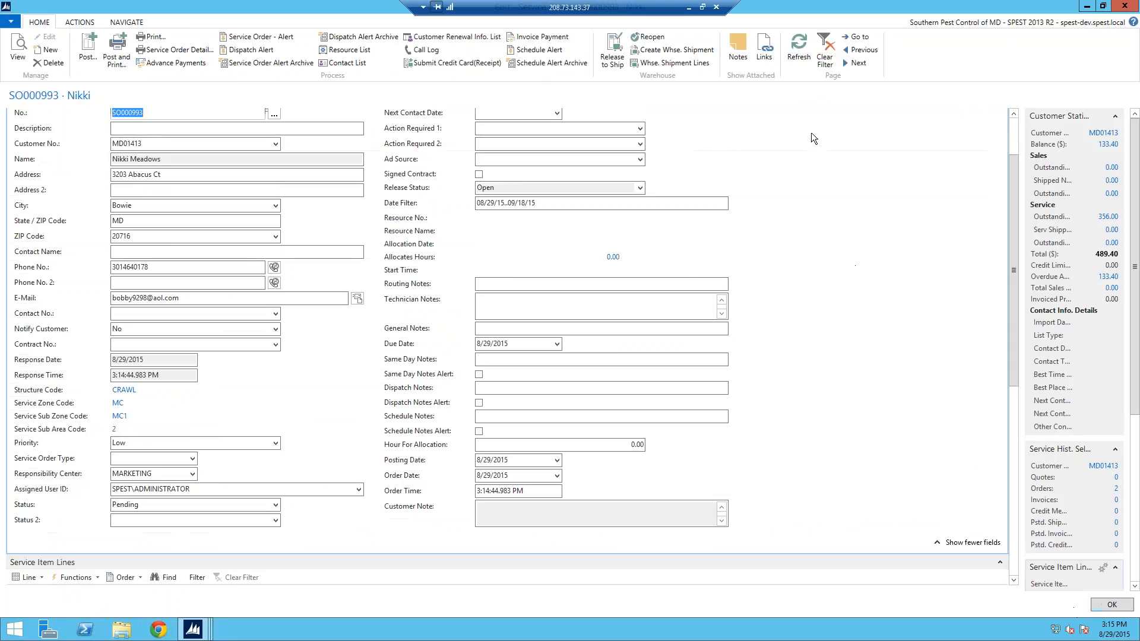
Step: Reload the order and set the Mosquito Service line's Target Pest 1 to MOSQ
{"action": "left_click", "coordinate": [799, 48]}
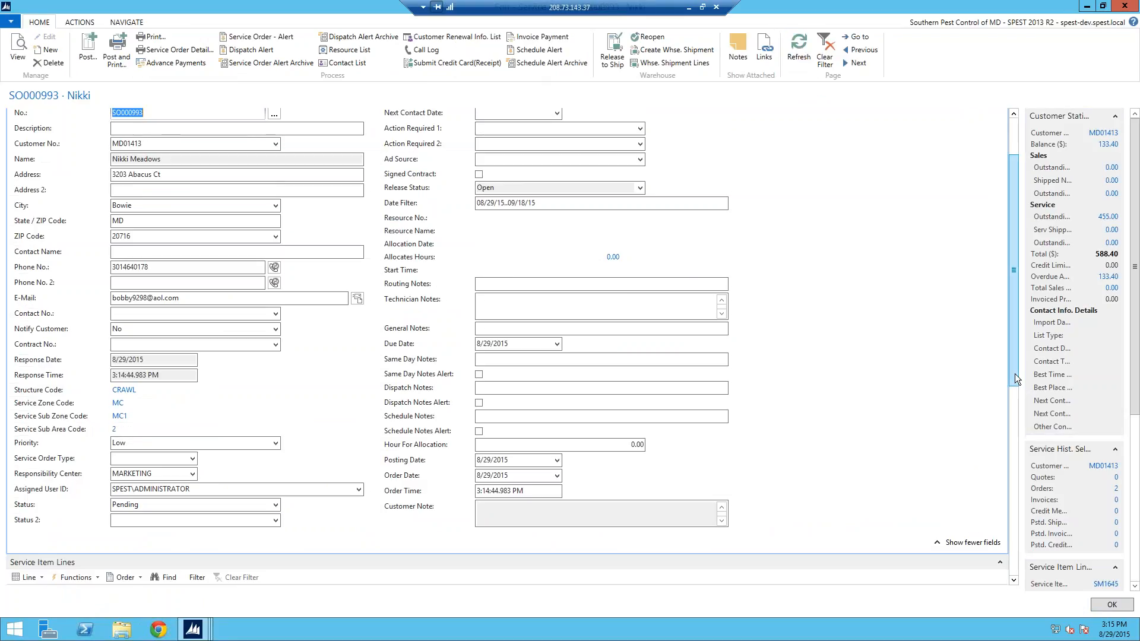
{"action": "left_click_drag", "start_coordinate": [1014, 373], "coordinate": [1014, 446]}
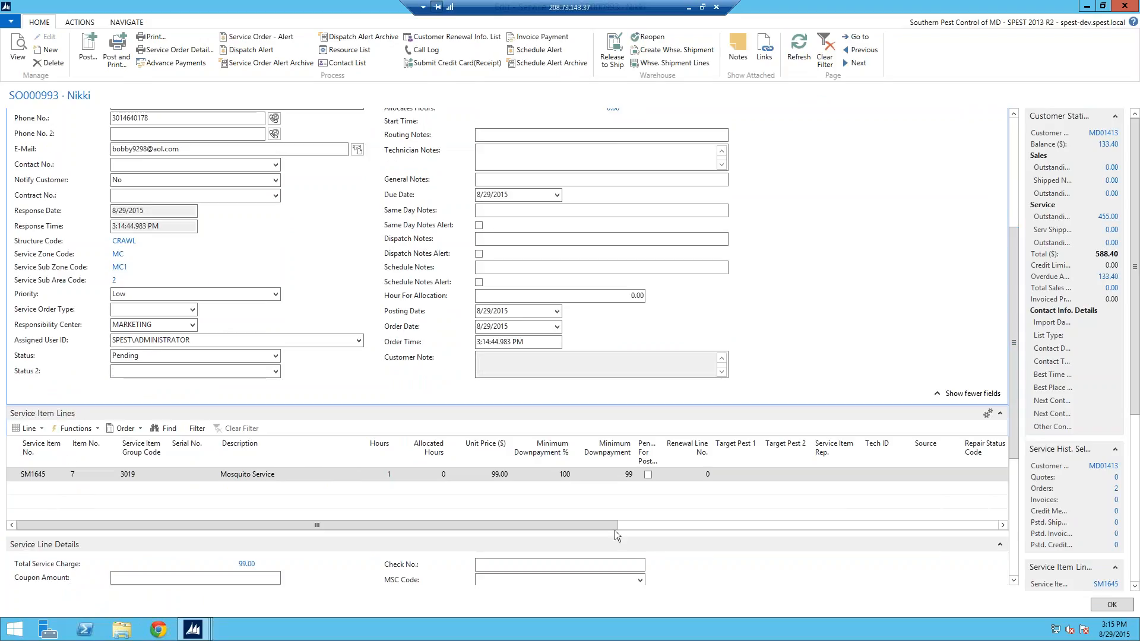
{"action": "left_click_drag", "start_coordinate": [613, 525], "coordinate": [629, 525]}
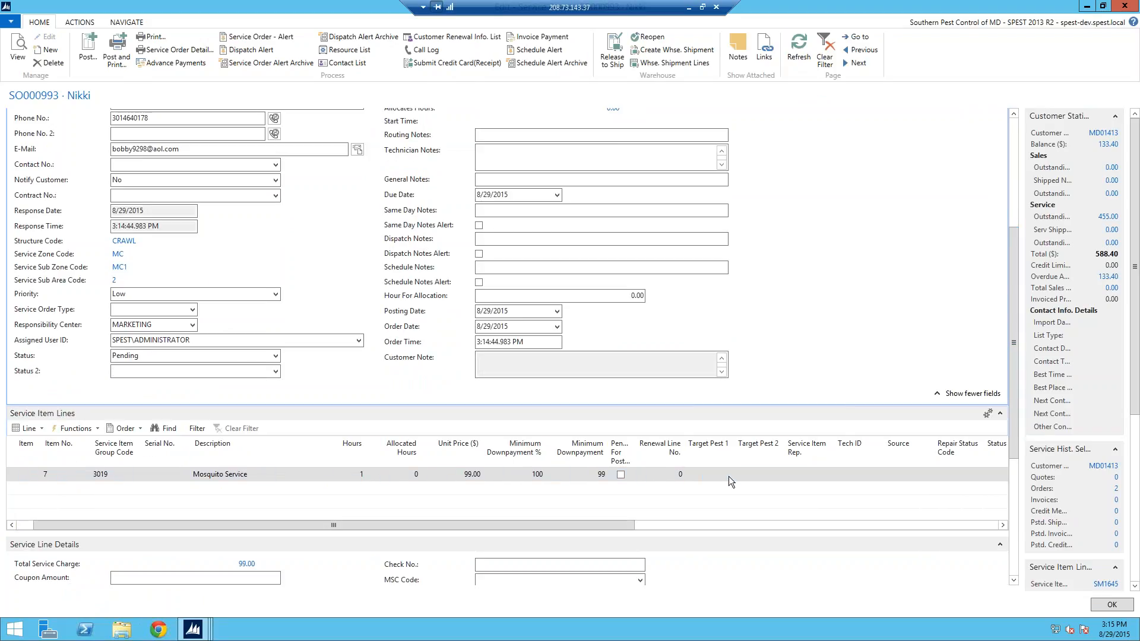
{"action": "left_click", "coordinate": [729, 475]}
{"action": "left_click", "coordinate": [729, 476]}
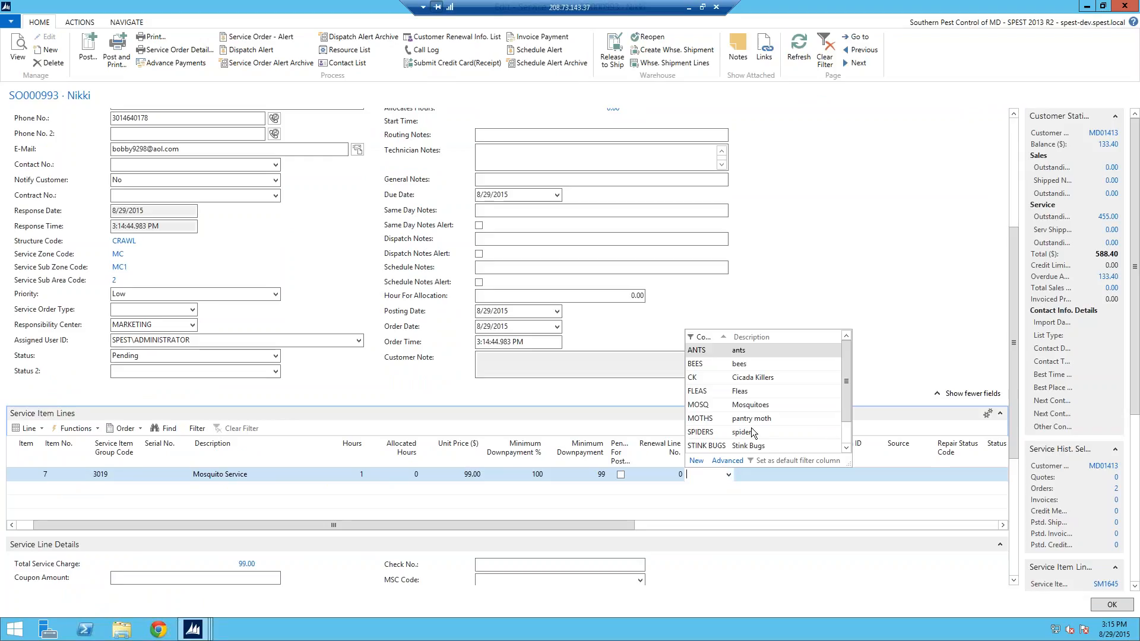
{"action": "scroll", "coordinate": [849, 444], "scroll_direction": "down", "scroll_amount": 1}
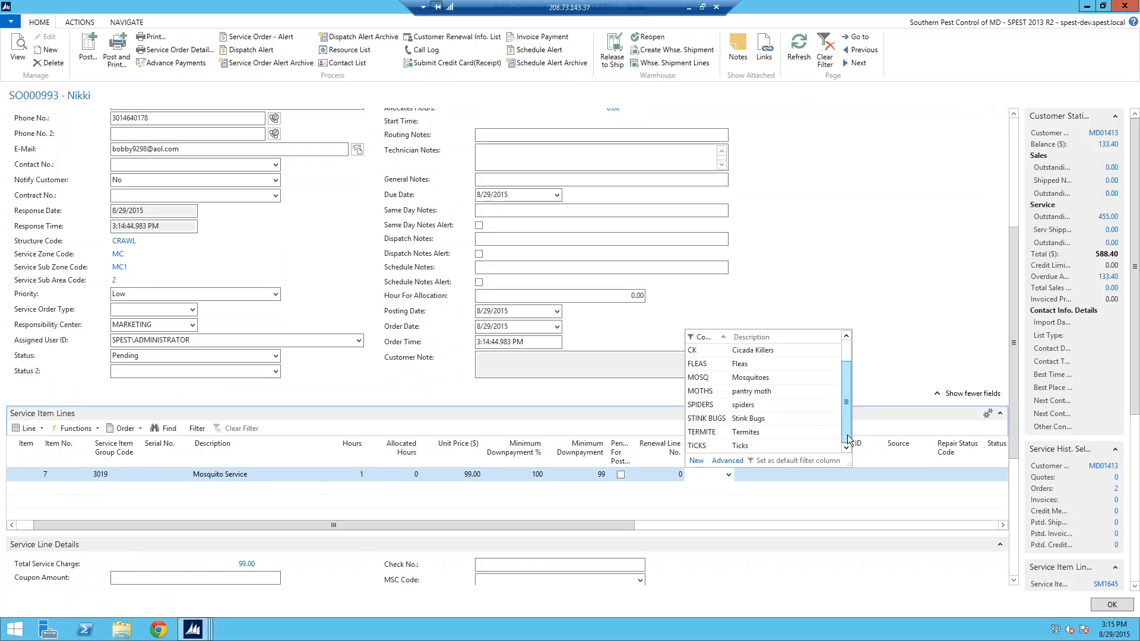
{"action": "left_click", "coordinate": [723, 387]}
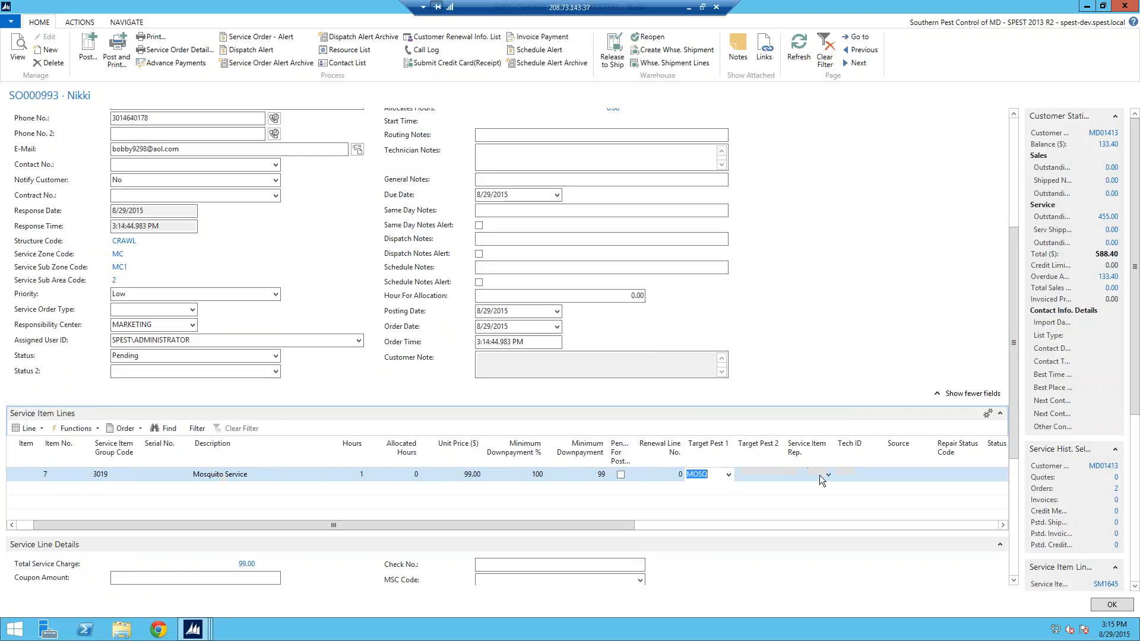
Step: Assign a service item rep and the OFFICE SALE source to the line
{"action": "left_click", "coordinate": [826, 474]}
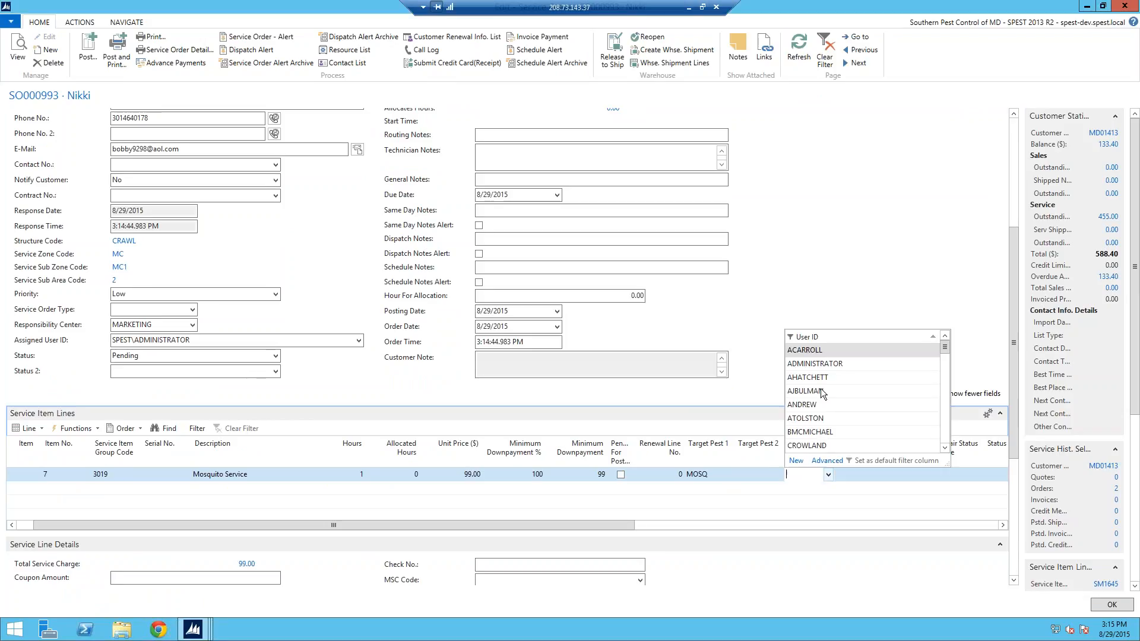
{"action": "left_click", "coordinate": [812, 432]}
{"action": "left_click", "coordinate": [926, 476]}
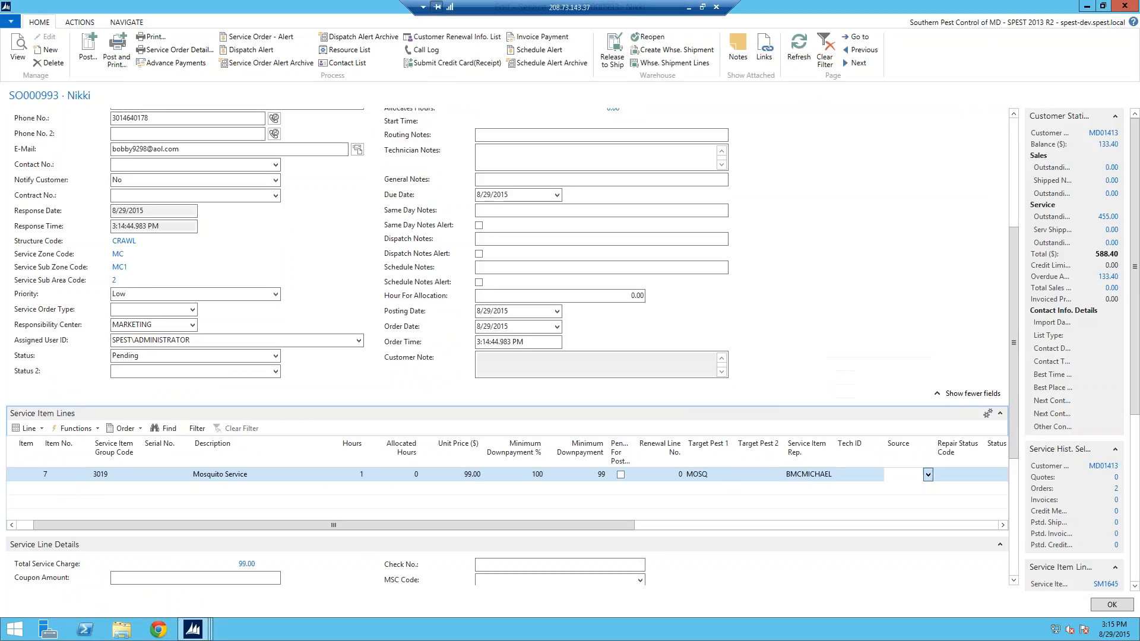
{"action": "left_click", "coordinate": [928, 474]}
{"action": "left_click", "coordinate": [948, 420]}
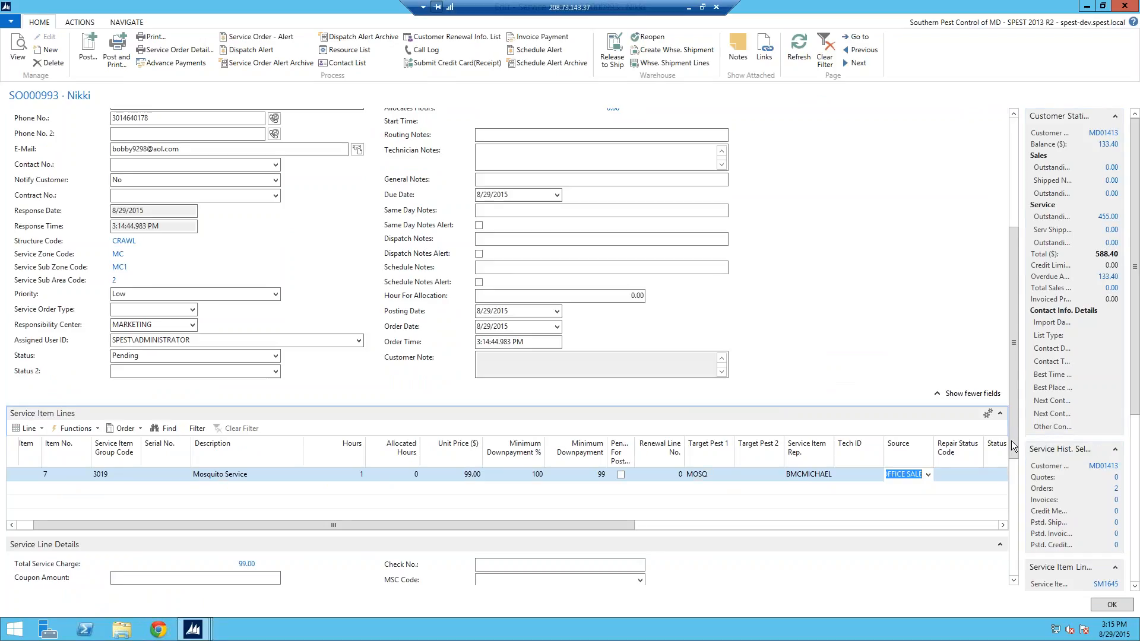
{"action": "scroll", "coordinate": [1013, 483], "scroll_direction": "down", "scroll_amount": 3}
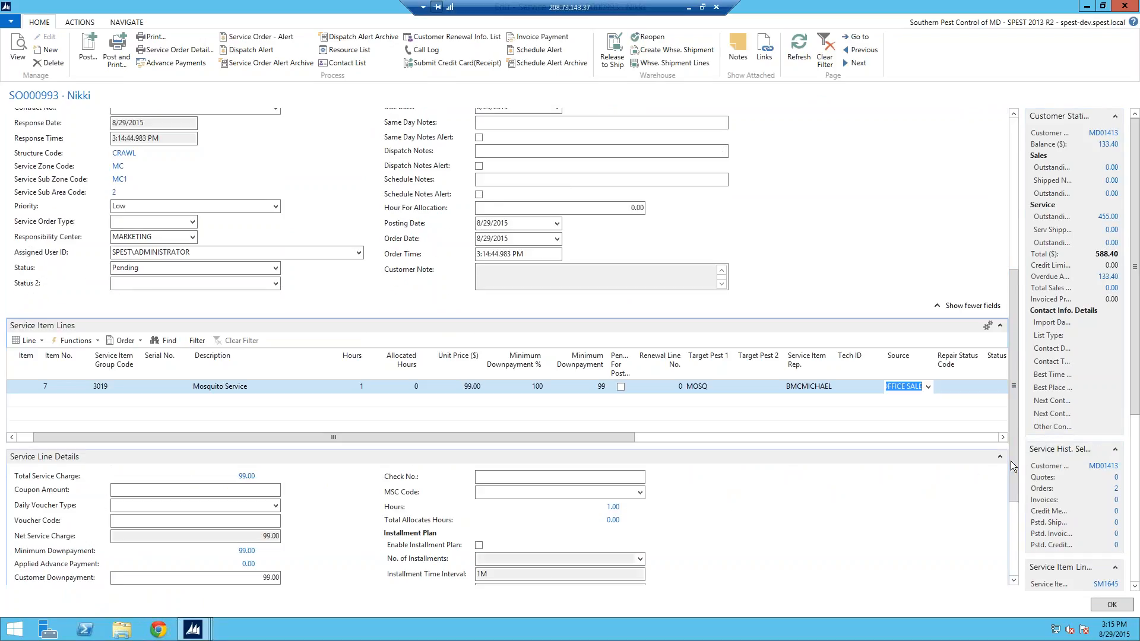
{"action": "left_click", "coordinate": [44, 337]}
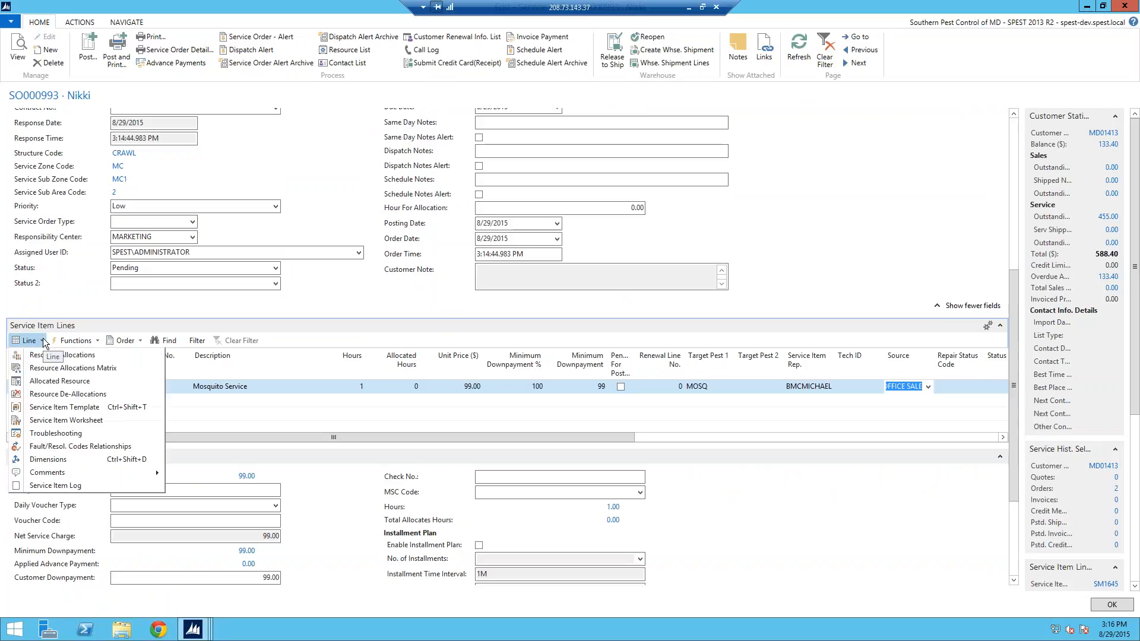
Step: Allocate 1 hour to resource 6 on 9/4/2015 at 9:00 AM, then close the order
{"action": "left_click", "coordinate": [44, 357]}
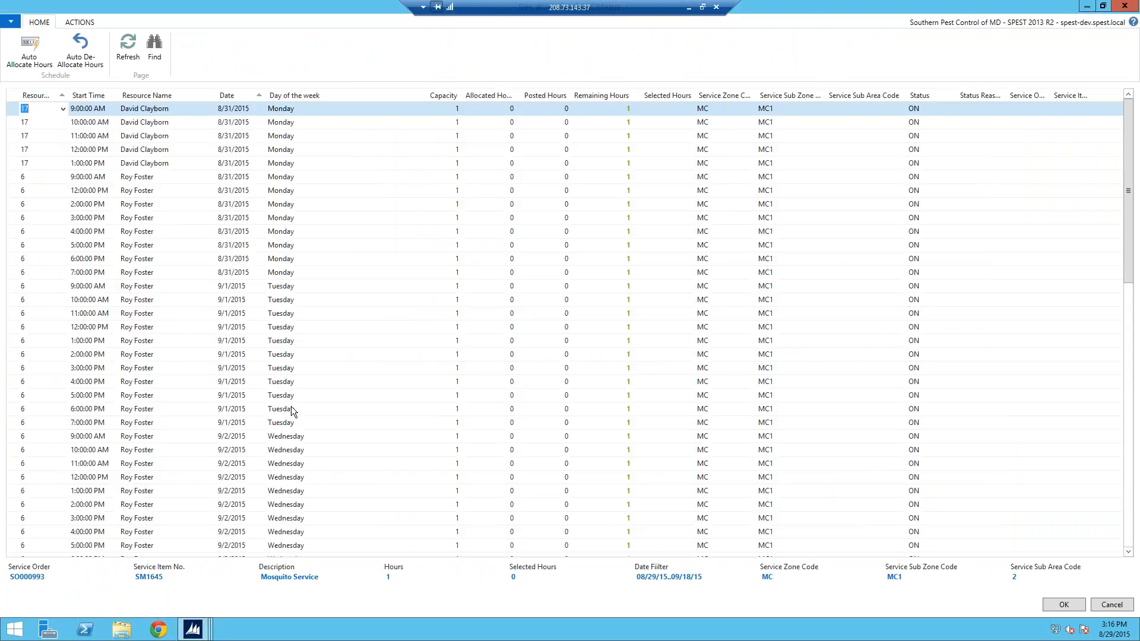
{"action": "left_click_drag", "start_coordinate": [1133, 244], "coordinate": [1132, 410]}
{"action": "left_click", "coordinate": [19, 456]}
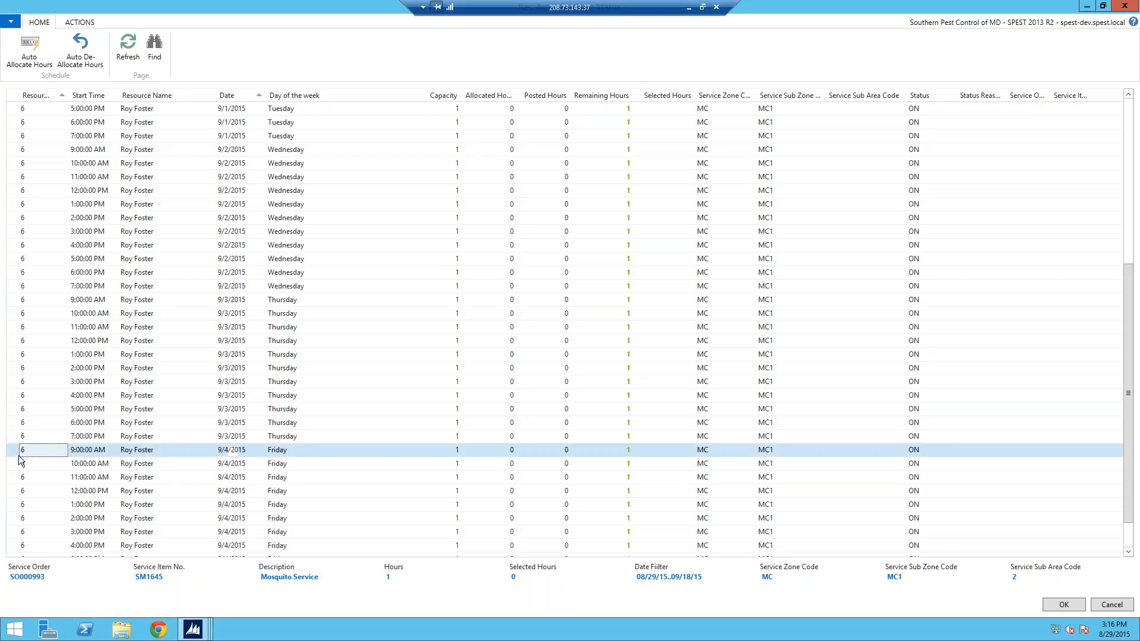
{"action": "left_click", "coordinate": [36, 54]}
{"action": "left_click", "coordinate": [1062, 606]}
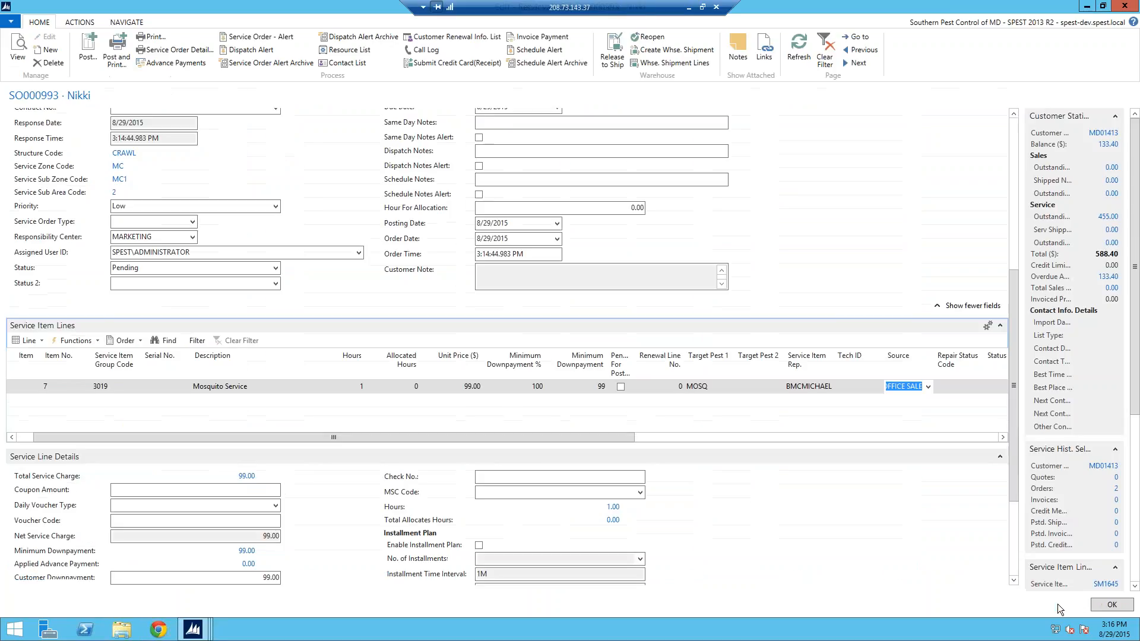
{"action": "left_click", "coordinate": [805, 48]}
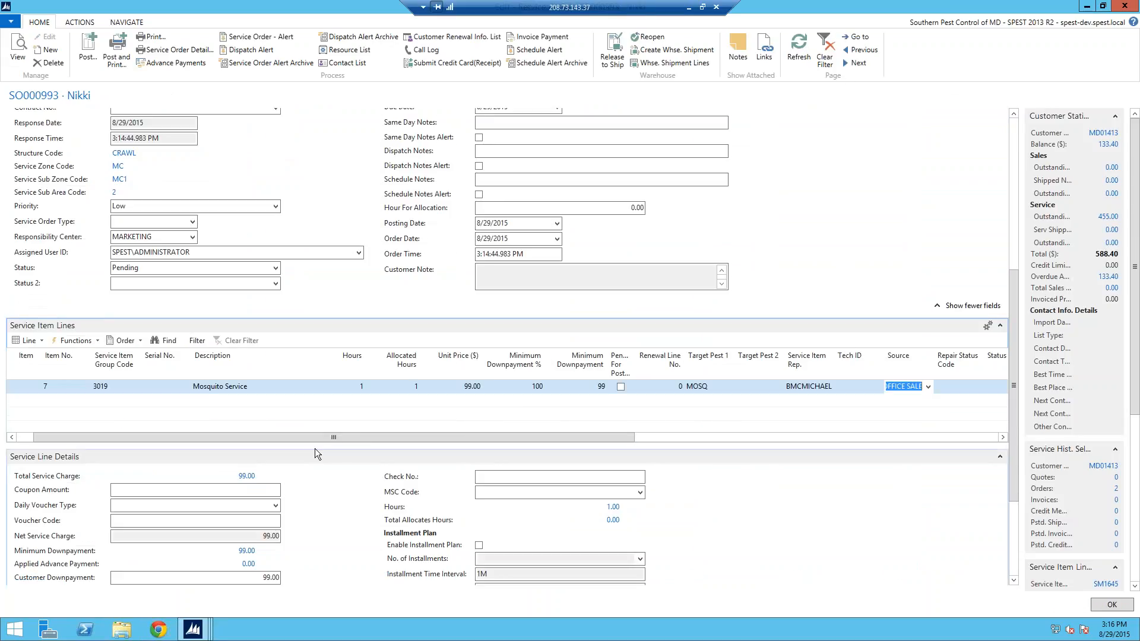
{"action": "left_click", "coordinate": [1014, 132]}
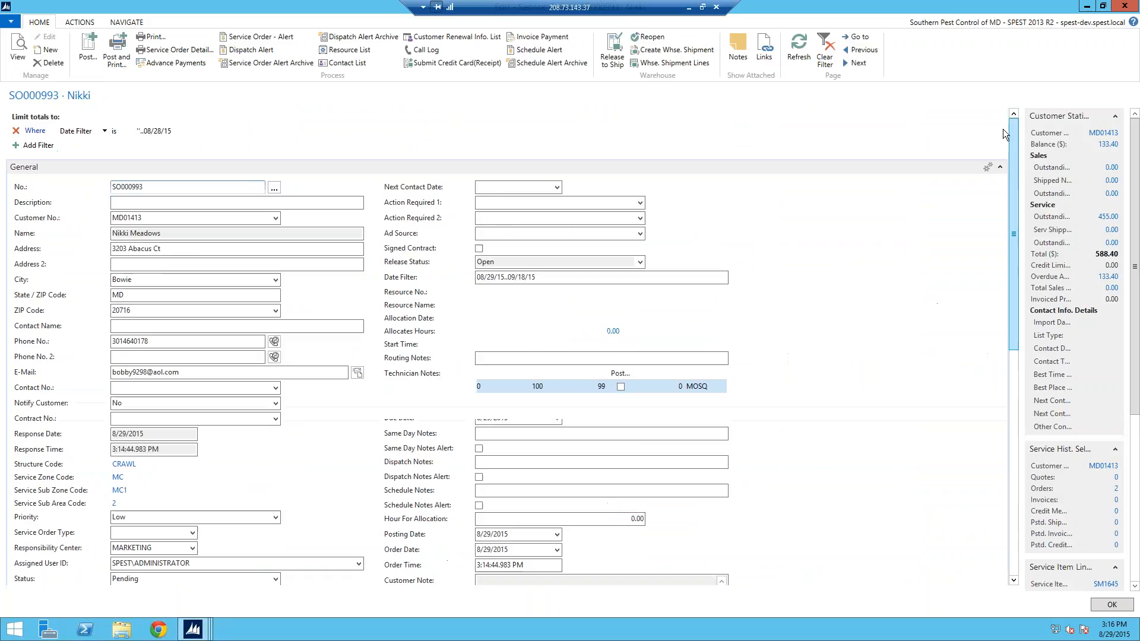
{"action": "left_click", "coordinate": [802, 64]}
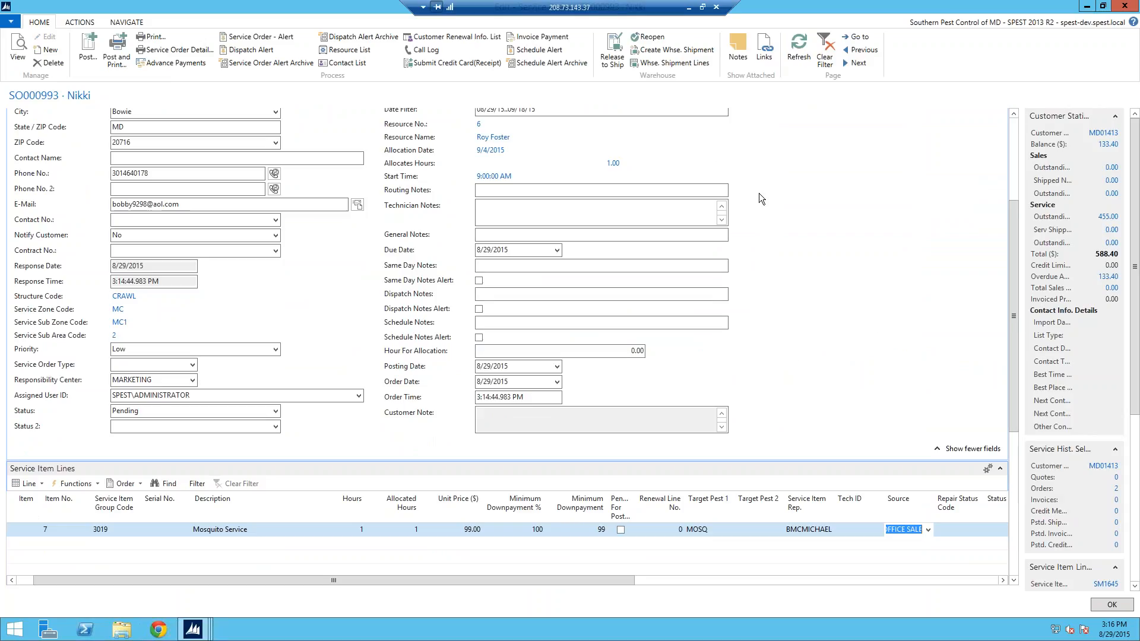
{"action": "key", "text": "Escape"}
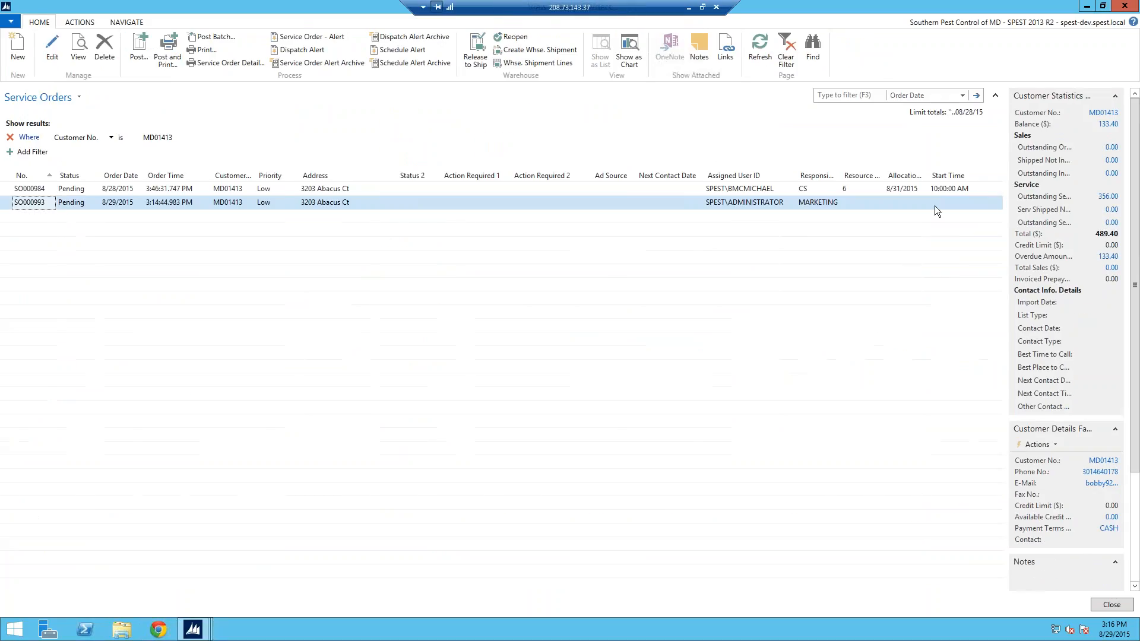
Step: Recheck the customer's service orders list, then start another service order from the card
{"action": "key", "text": "Escape"}
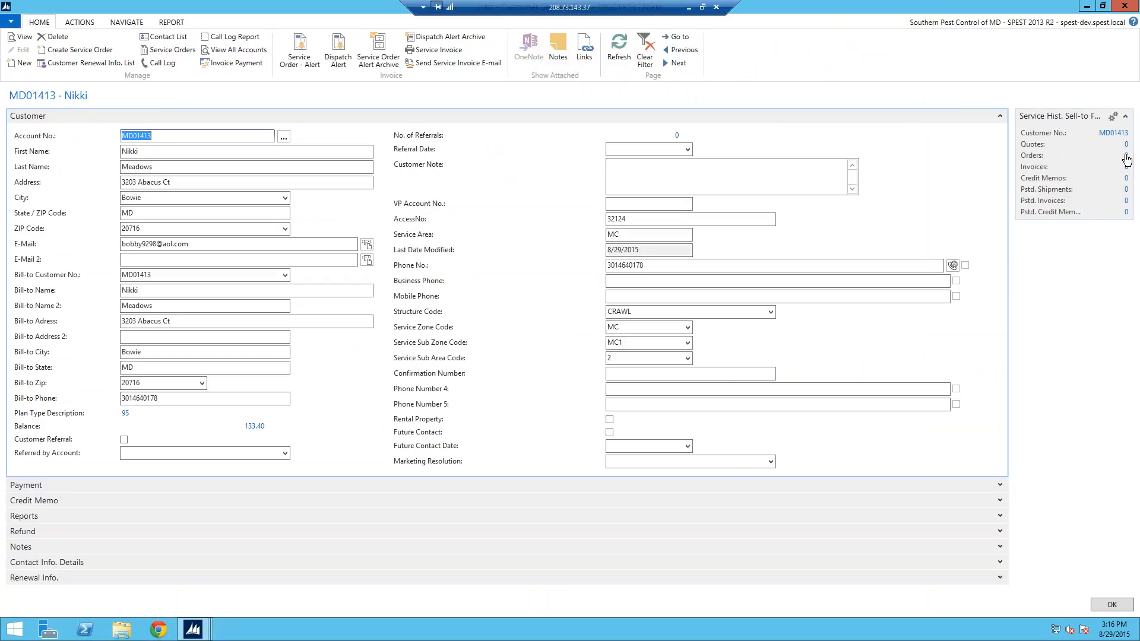
{"action": "left_click", "coordinate": [1126, 156]}
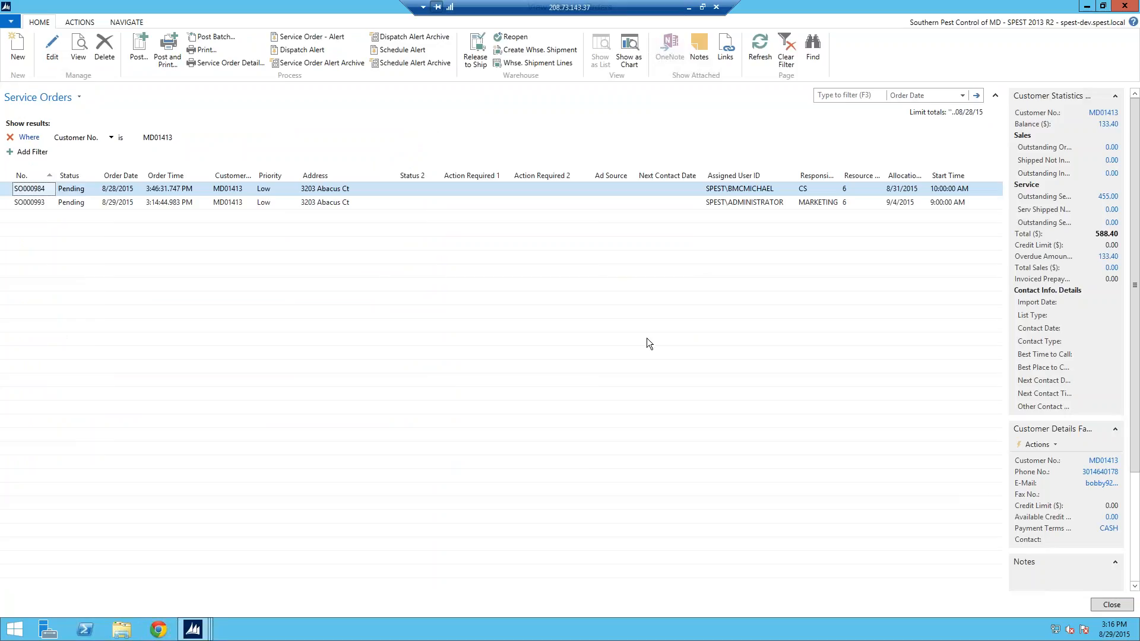
{"action": "key", "text": "Escape"}
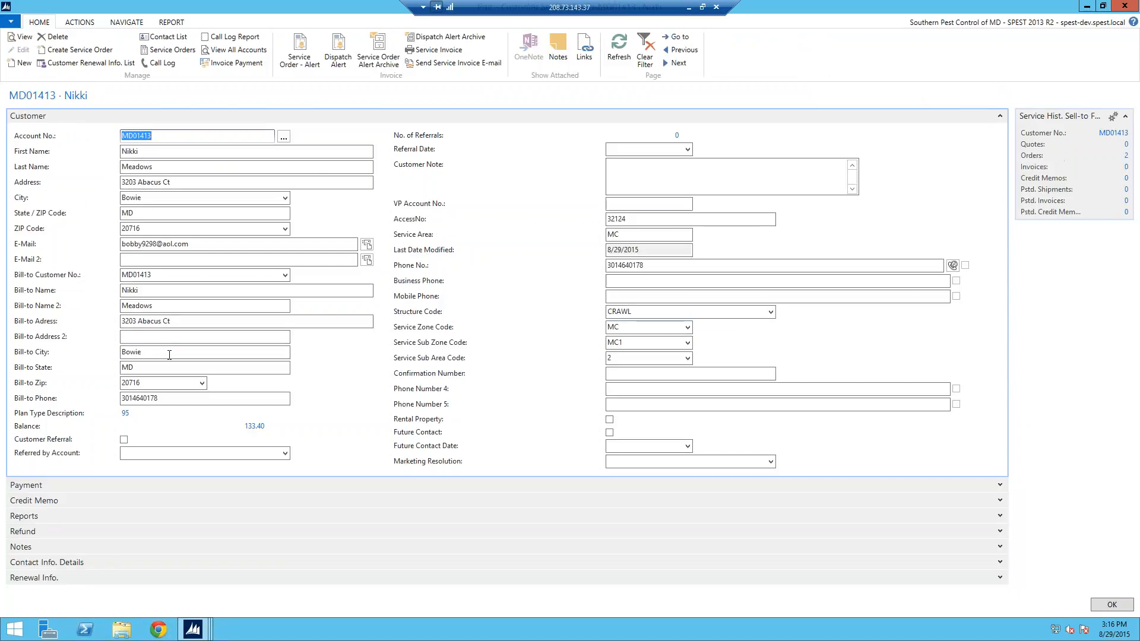
{"action": "left_click", "coordinate": [89, 51]}
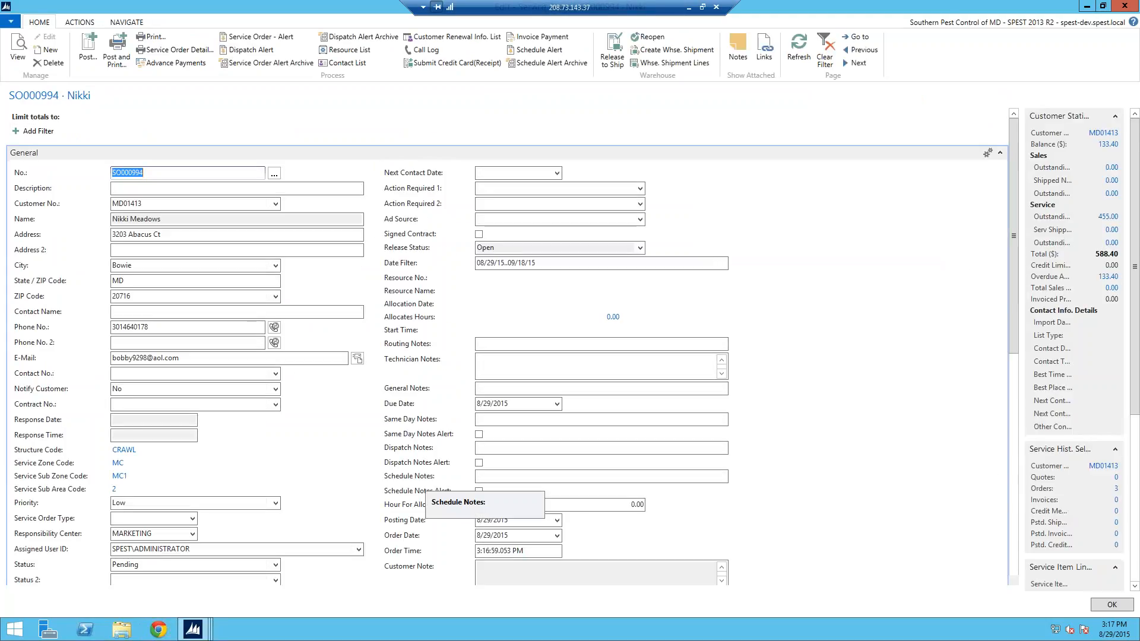
Step: Add the 8 Outside Spray template as a service item line on the new order
{"action": "scroll", "coordinate": [1013, 379], "scroll_direction": "down", "scroll_amount": 3}
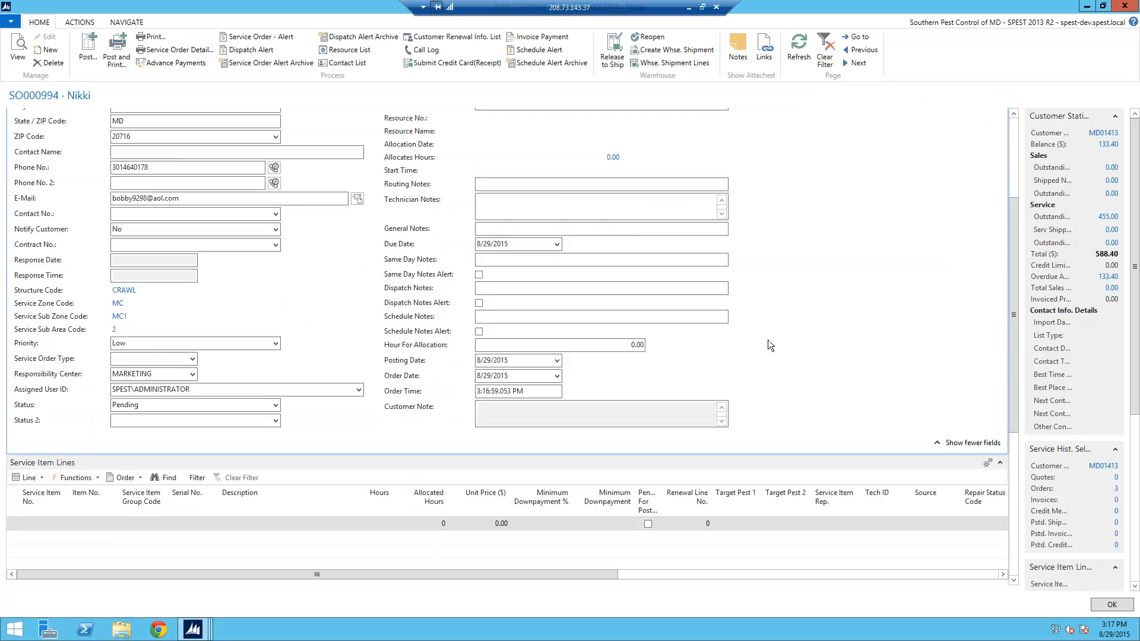
{"action": "left_click", "coordinate": [41, 478]}
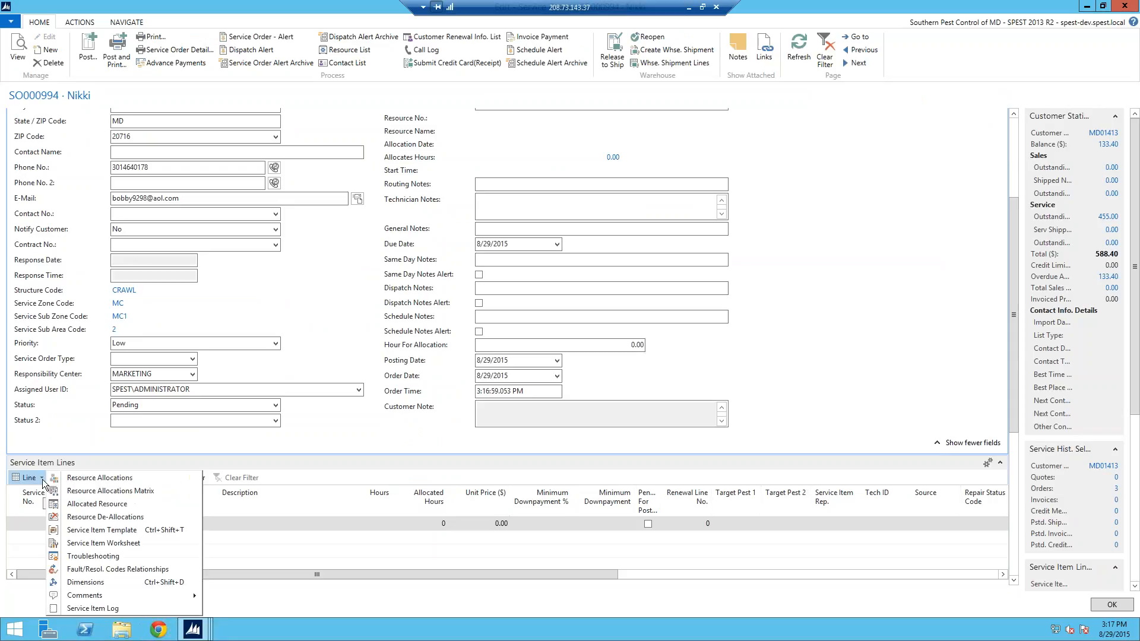
{"action": "left_click", "coordinate": [79, 532]}
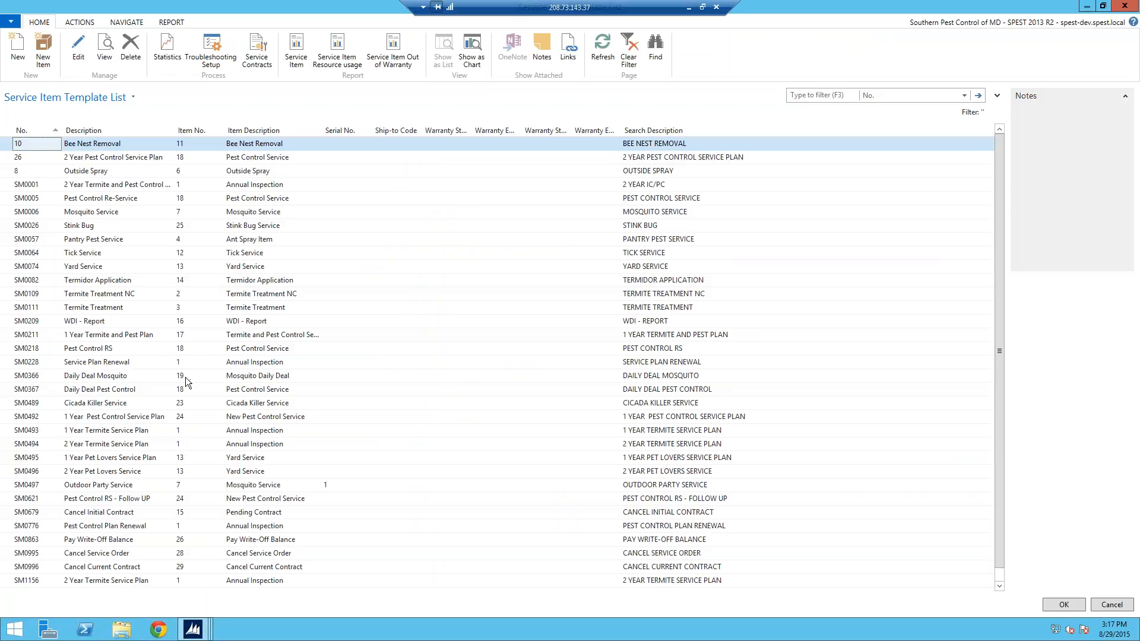
{"action": "left_click", "coordinate": [27, 170]}
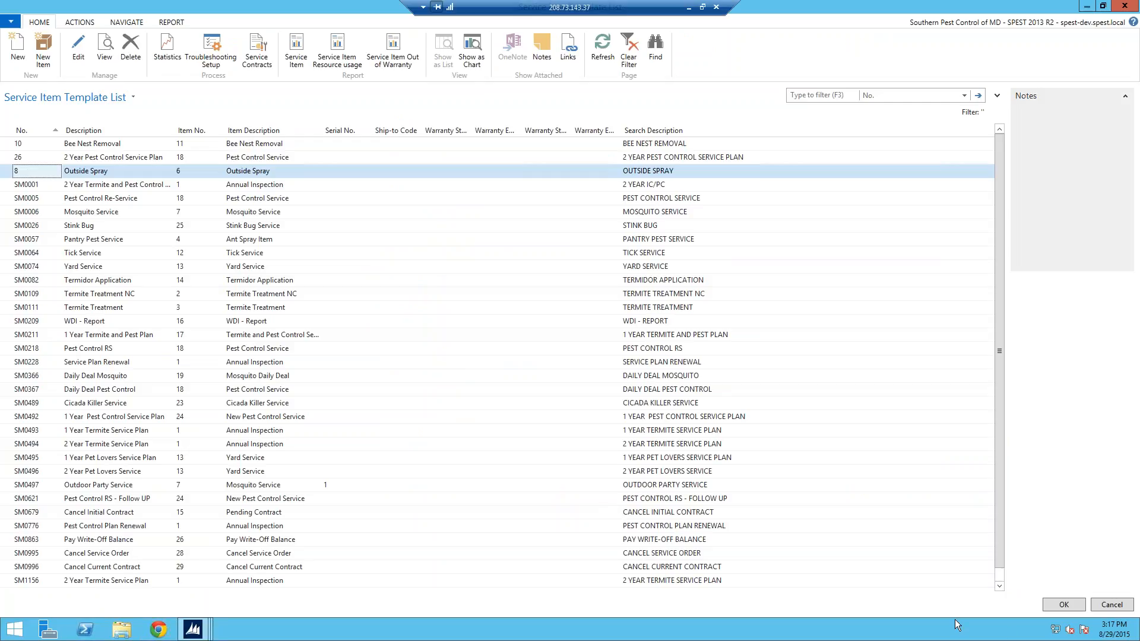
{"action": "left_click", "coordinate": [1064, 605]}
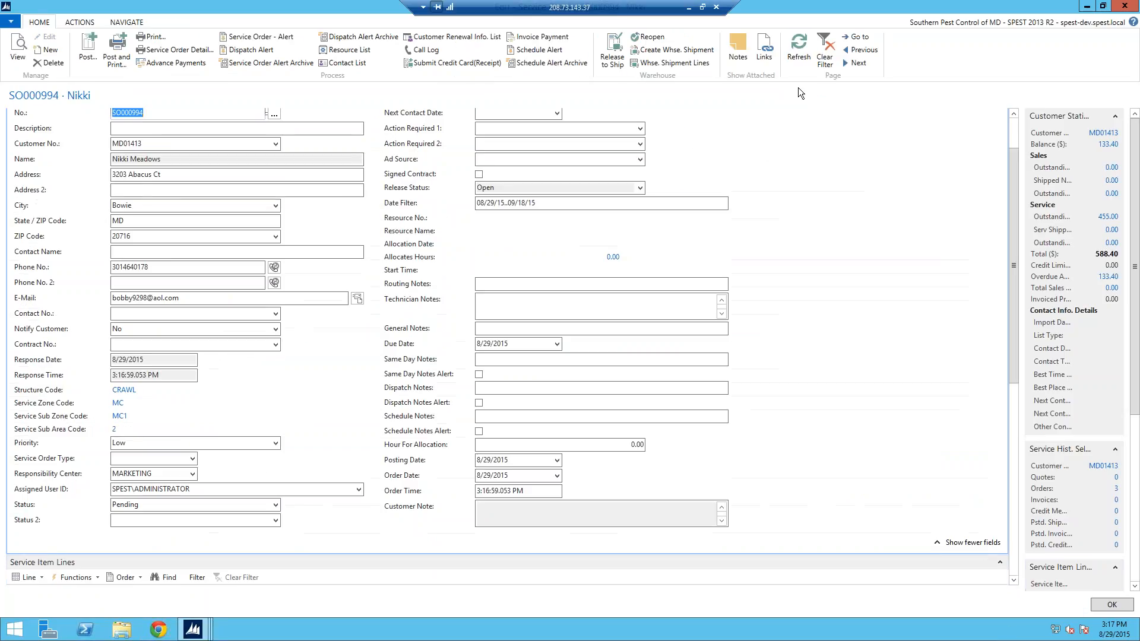
Step: Allocate 1 hour to resource 6 on 9/2/2015 at 9:00 AM for the Outside Spray line
{"action": "left_click_drag", "start_coordinate": [1016, 314], "coordinate": [1016, 387]}
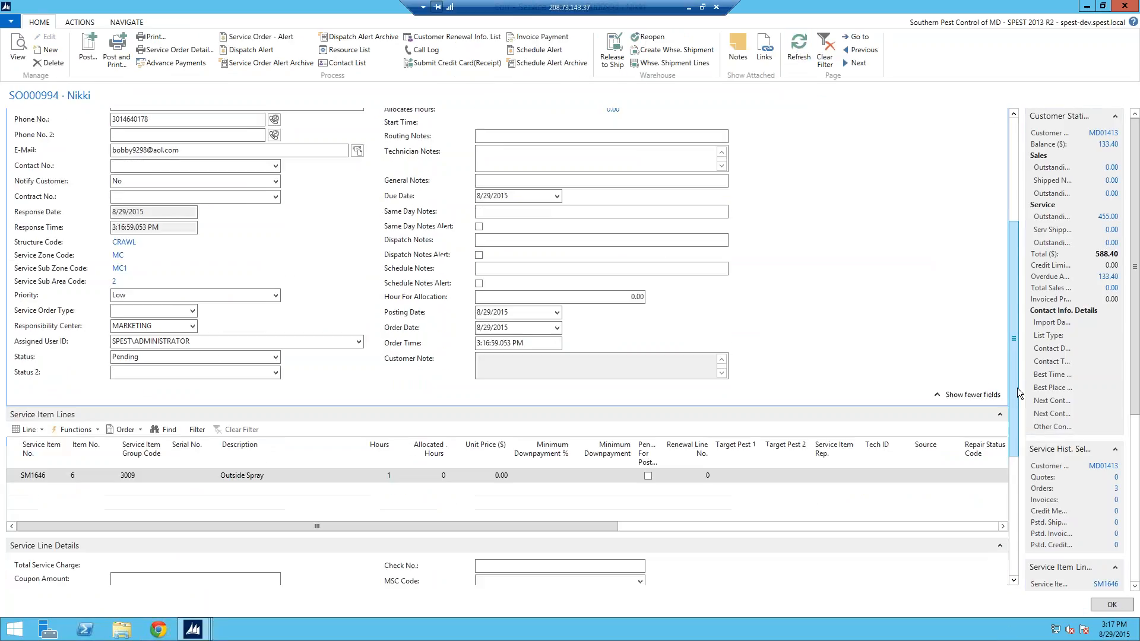
{"action": "left_click", "coordinate": [41, 434]}
{"action": "left_click", "coordinate": [42, 448]}
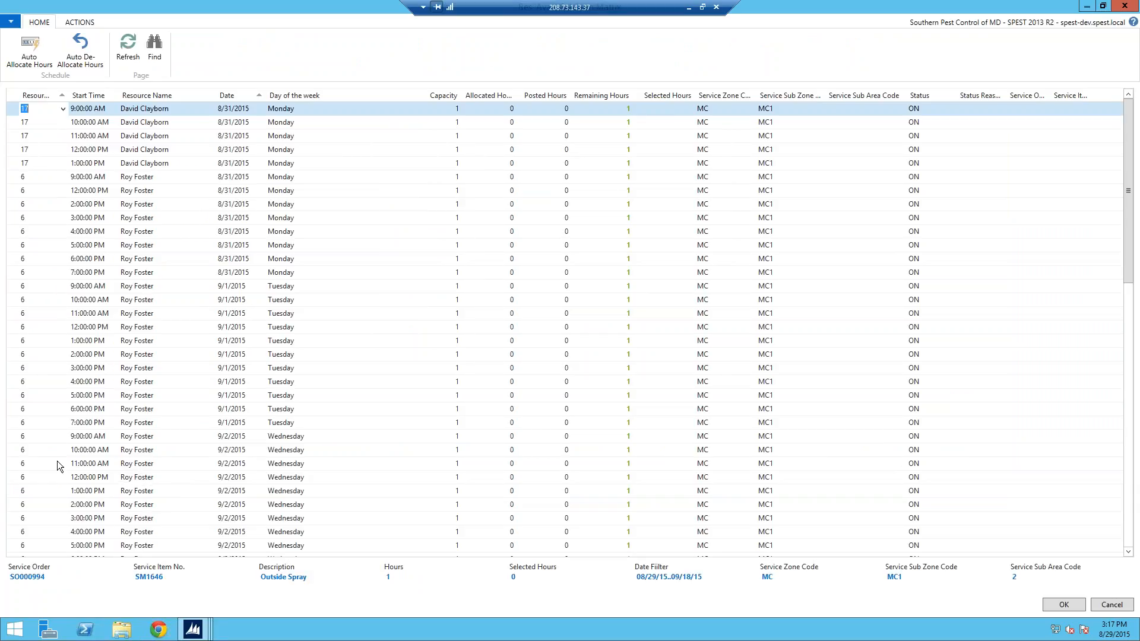
{"action": "left_click", "coordinate": [26, 437]}
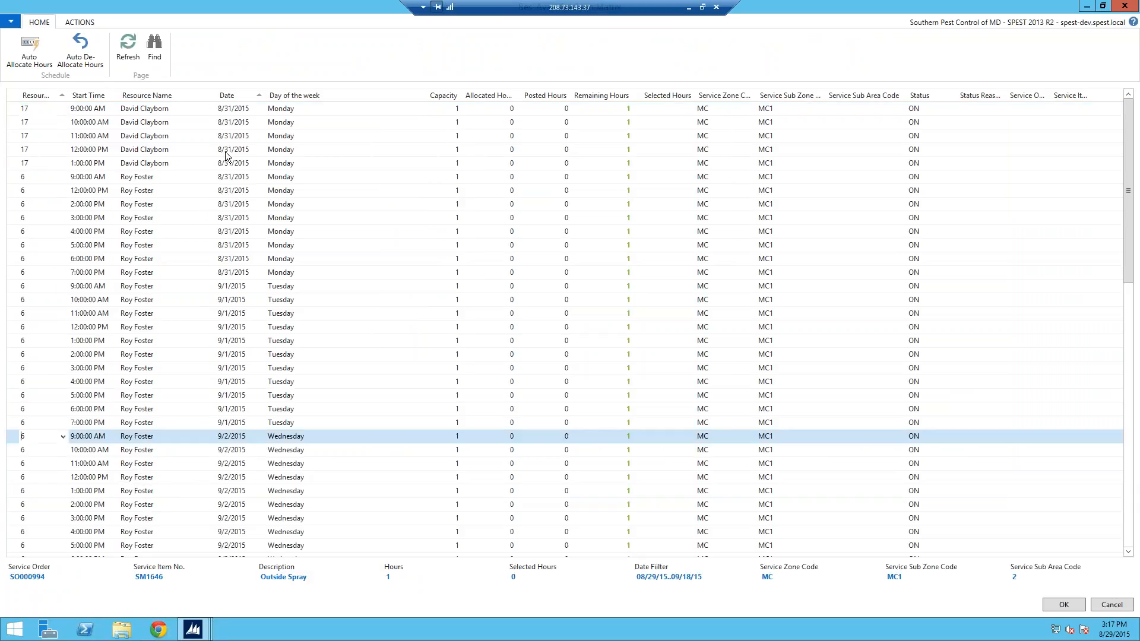
{"action": "left_click", "coordinate": [36, 48]}
{"action": "left_click", "coordinate": [1048, 605]}
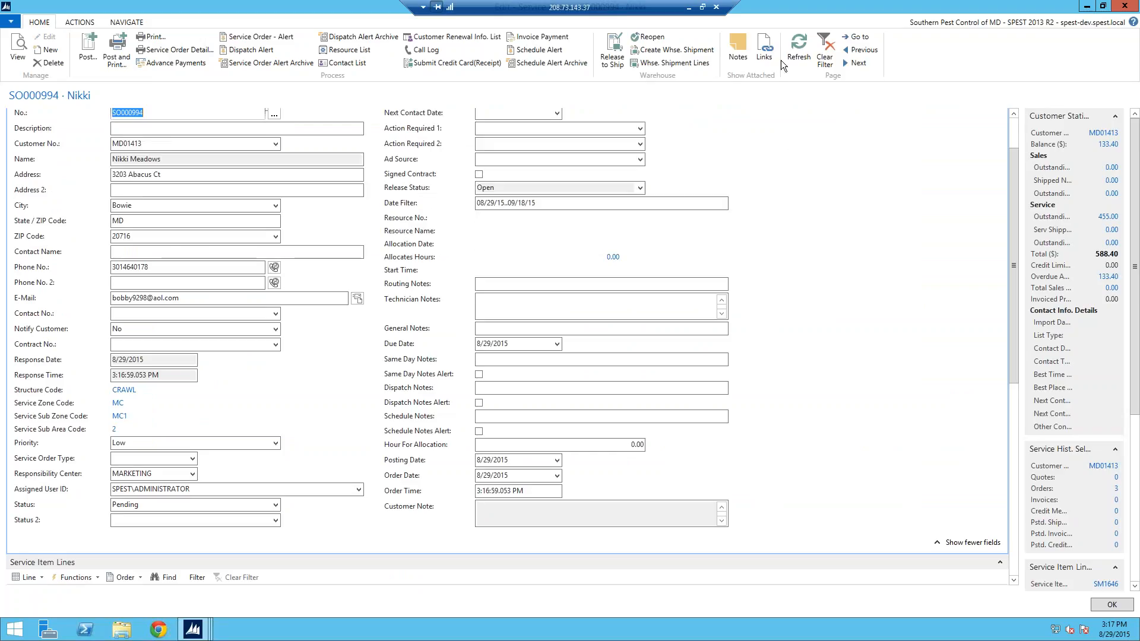
{"action": "left_click", "coordinate": [793, 51]}
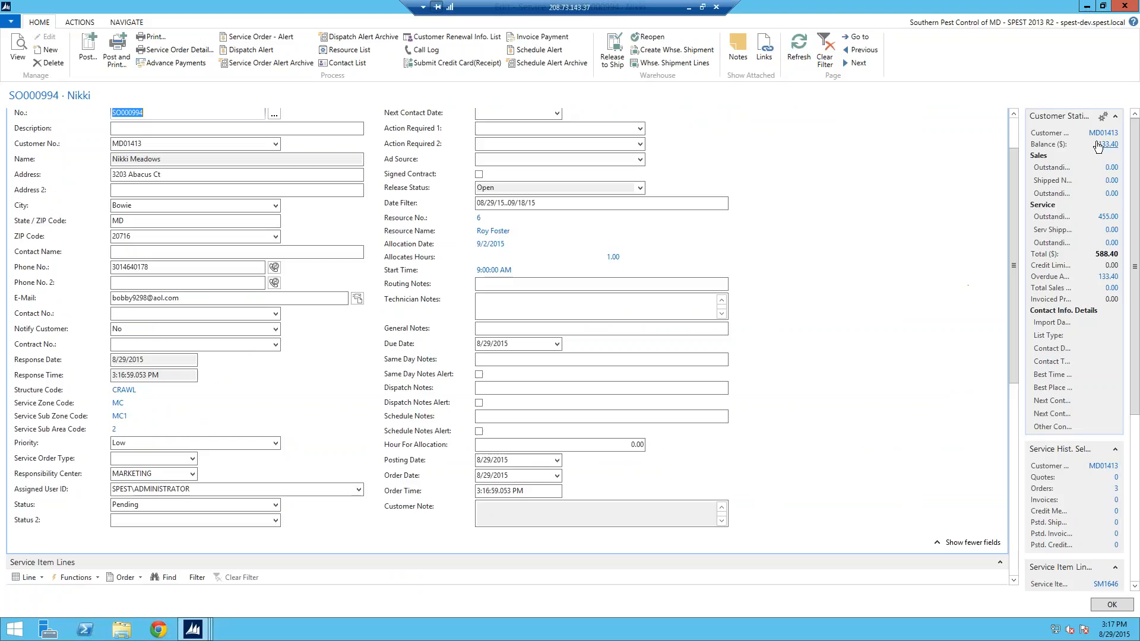
Step: Close service order SO000994 to return to the MD01413 customer card
{"action": "key", "text": "Escape"}
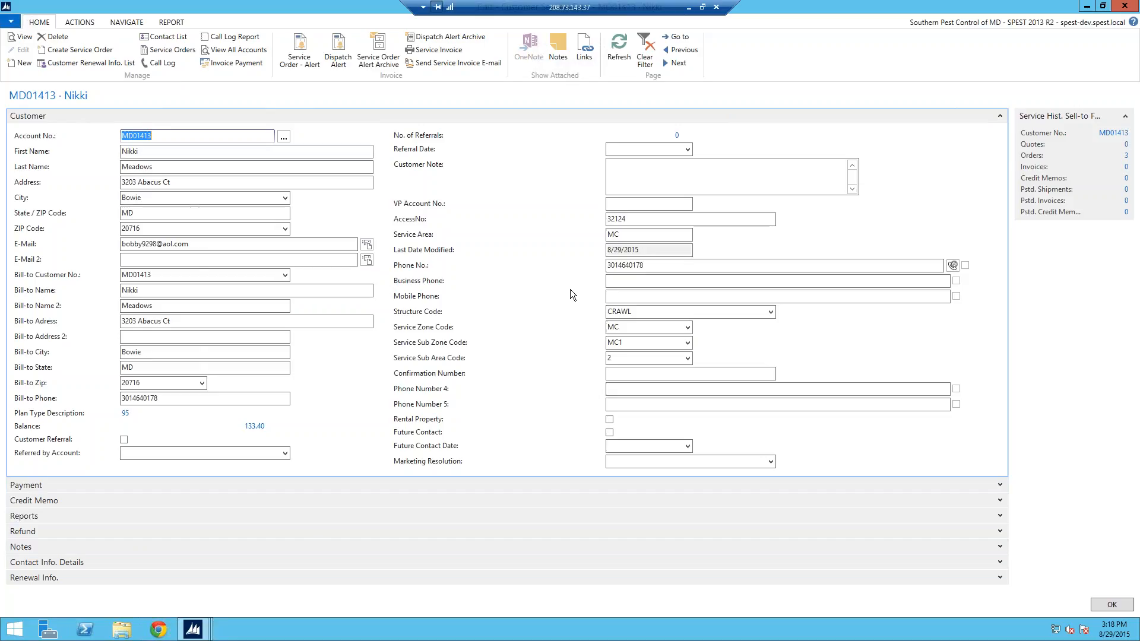
Step: Open MD01413's Service Orders list from the Orders count and select SO000993, then SO000994
{"action": "left_click", "coordinate": [1125, 159]}
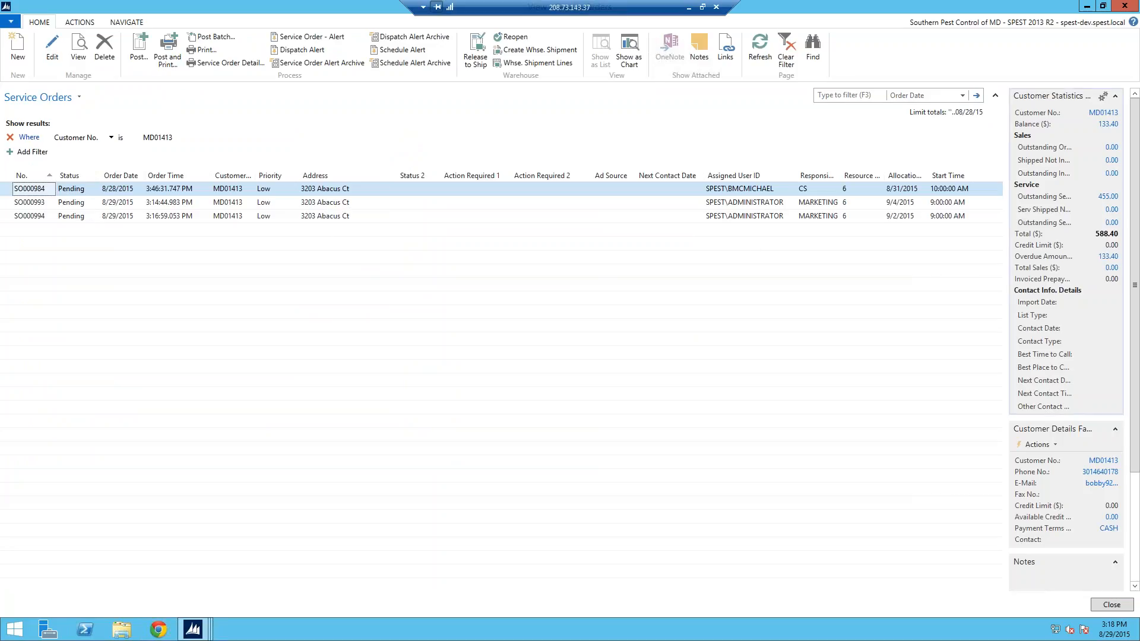
{"action": "left_click", "coordinate": [1104, 112]}
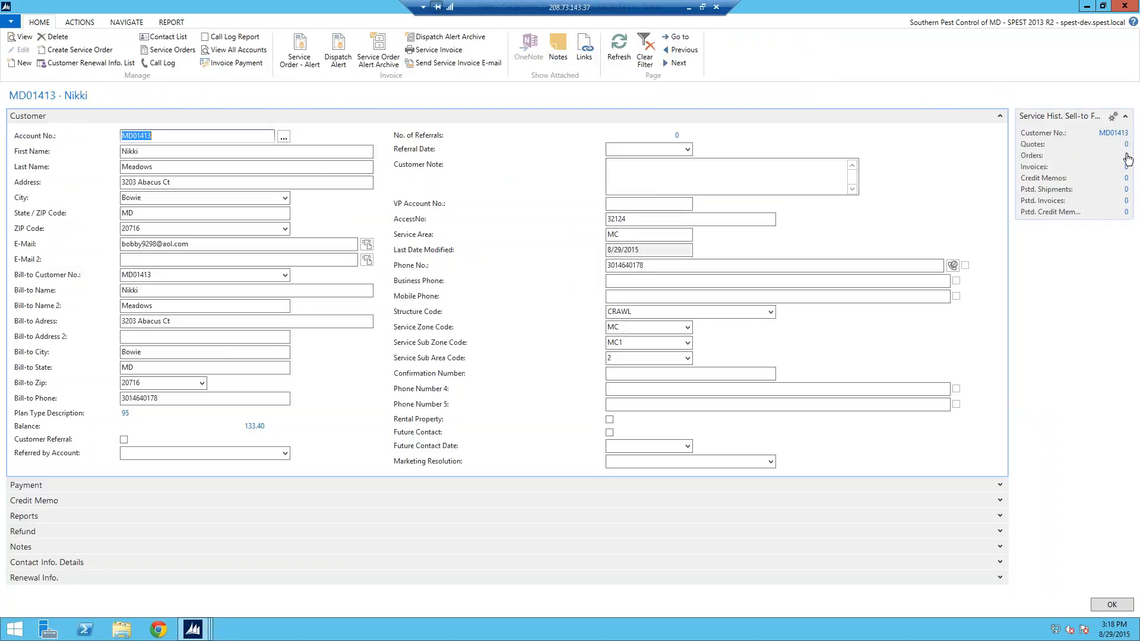
{"action": "left_click", "coordinate": [1127, 155]}
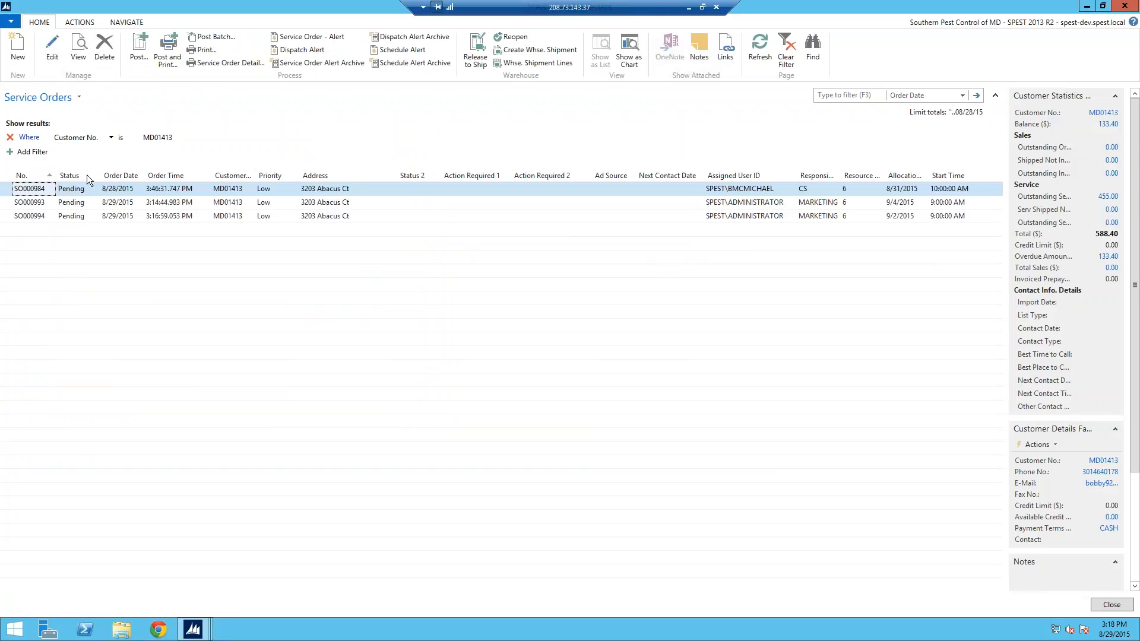
{"action": "left_click", "coordinate": [30, 202]}
{"action": "left_click", "coordinate": [31, 217]}
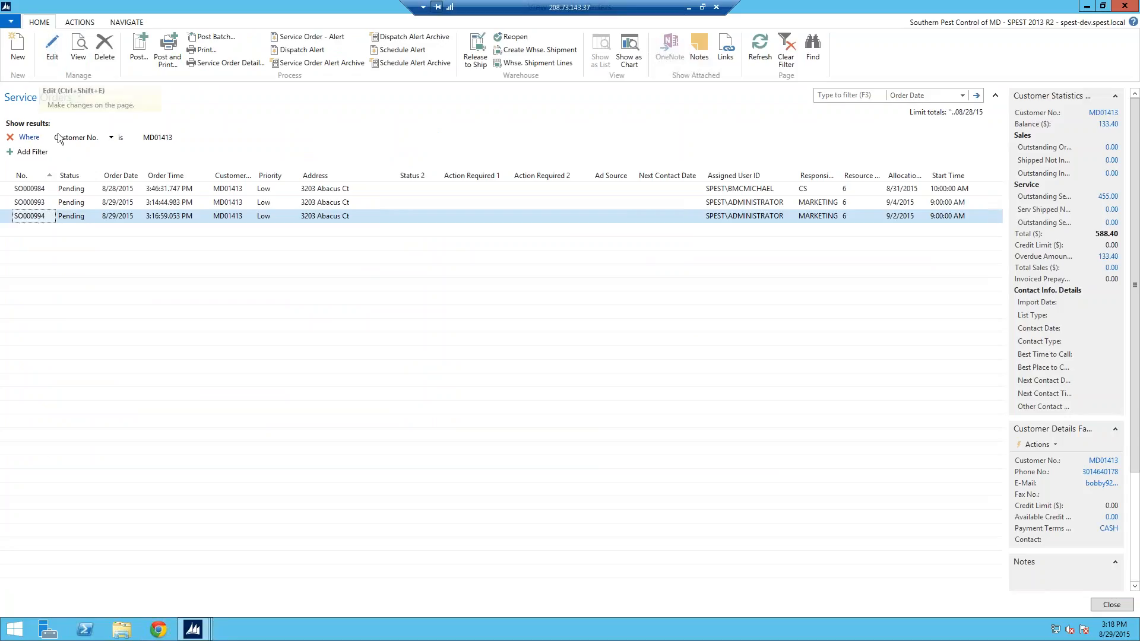
Step: Select SO000994 and scroll down to its Outside Spray line with the resource 6 allocation
{"action": "left_click", "coordinate": [43, 202]}
{"action": "left_click", "coordinate": [45, 218]}
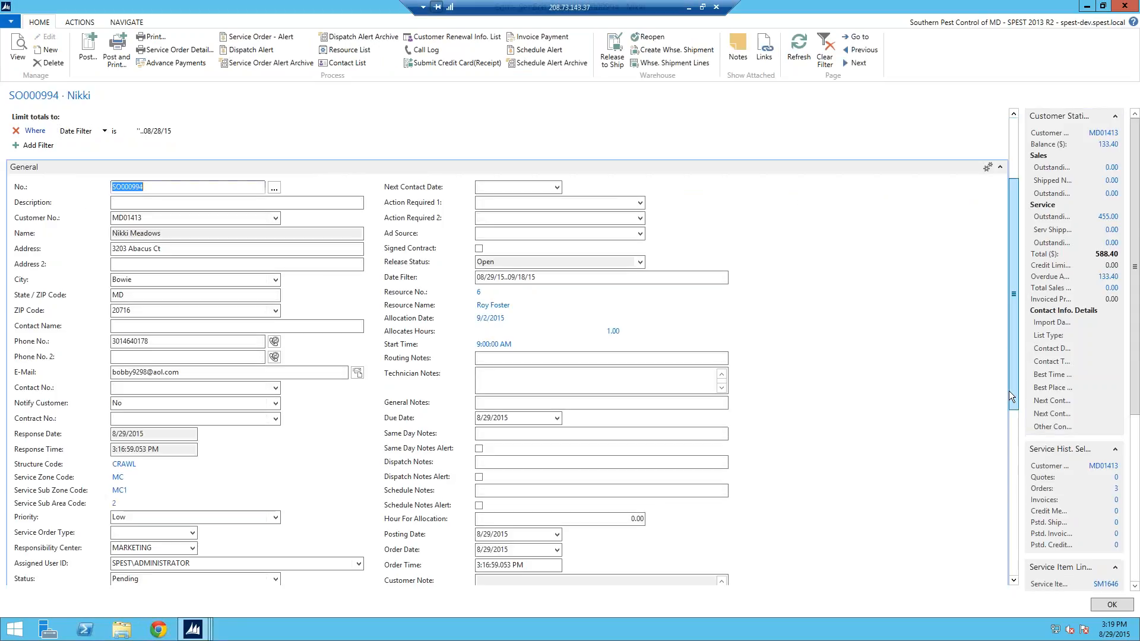
{"action": "scroll", "coordinate": [1010, 369], "scroll_direction": "down", "scroll_amount": 3}
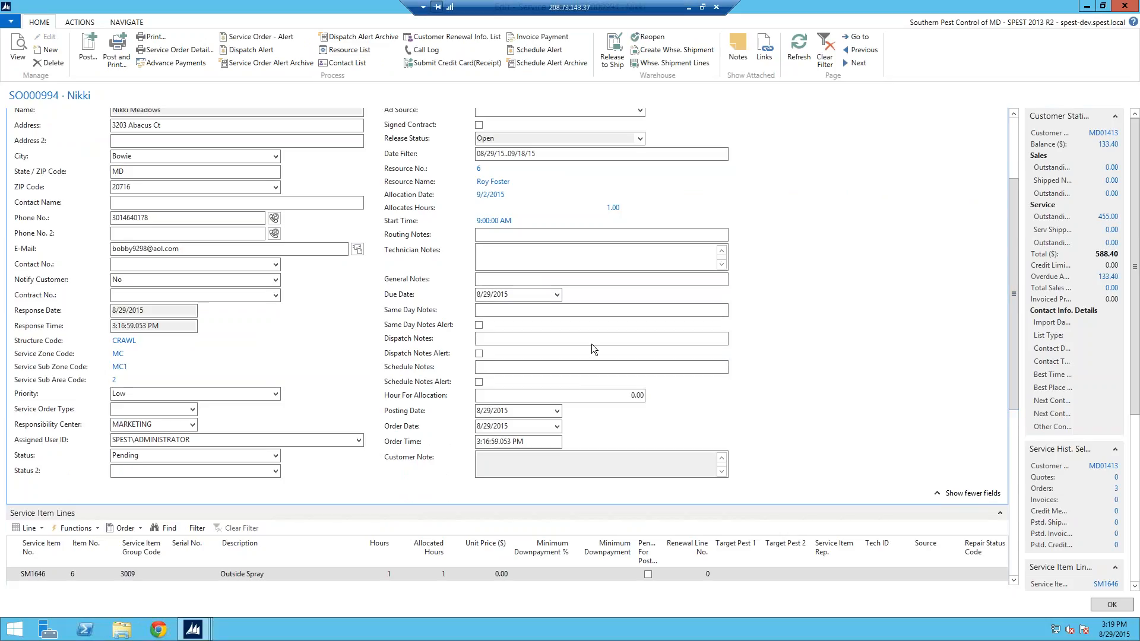